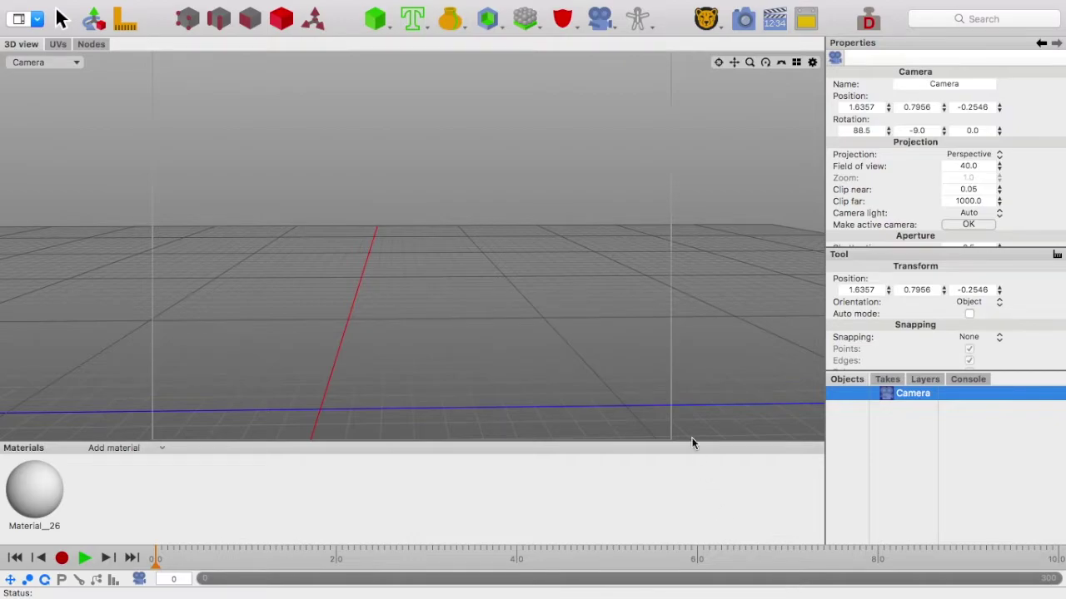
# - Import the iceman.obj model into the scene
pyautogui.moveTo(311, 5)
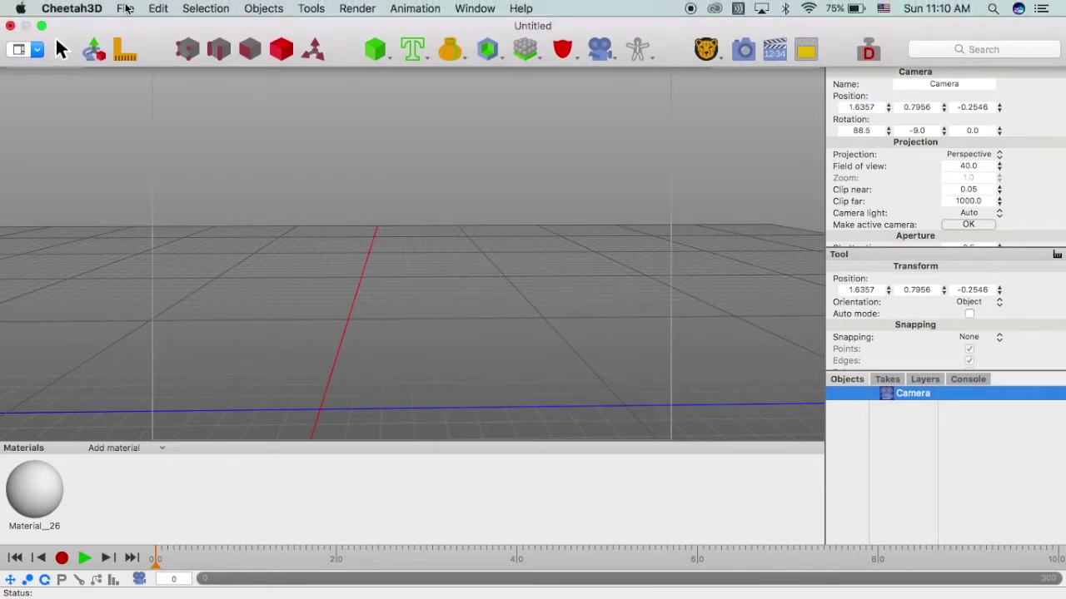
pyautogui.click(125, 8)
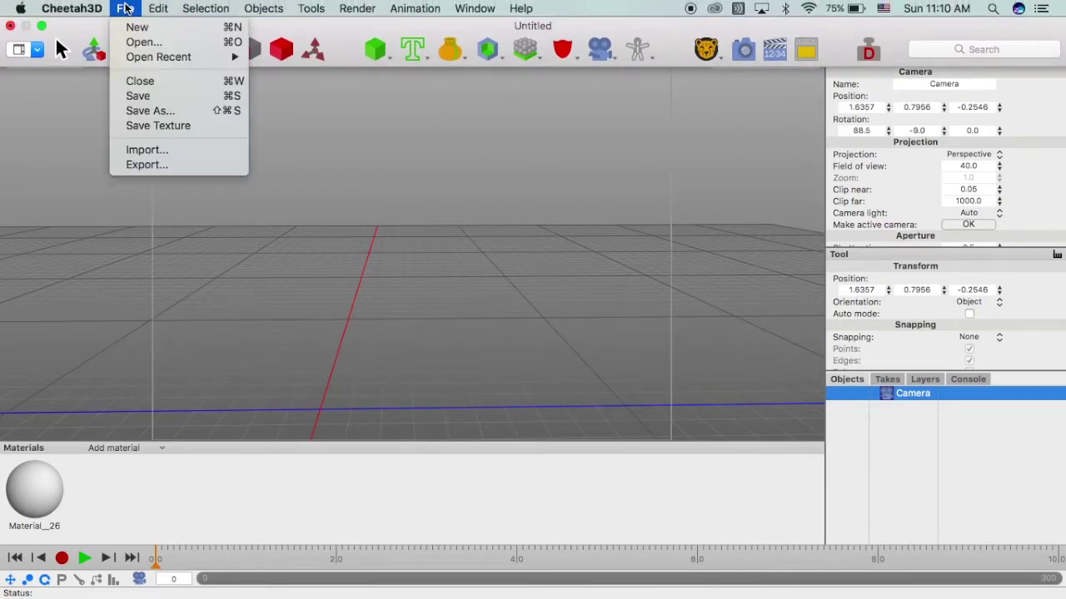
pyautogui.click(161, 151)
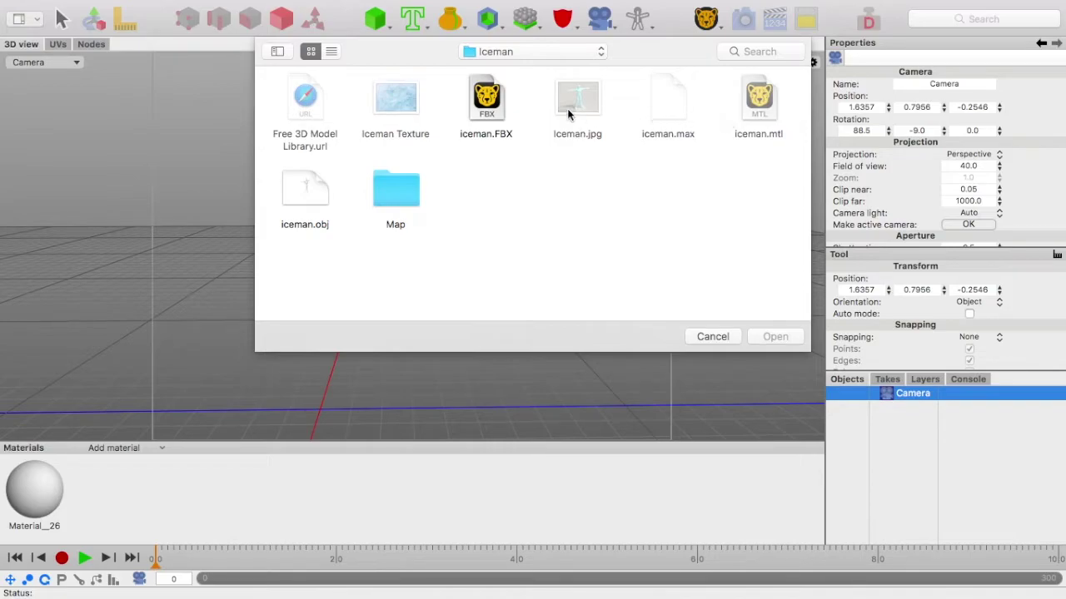
pyautogui.click(308, 191)
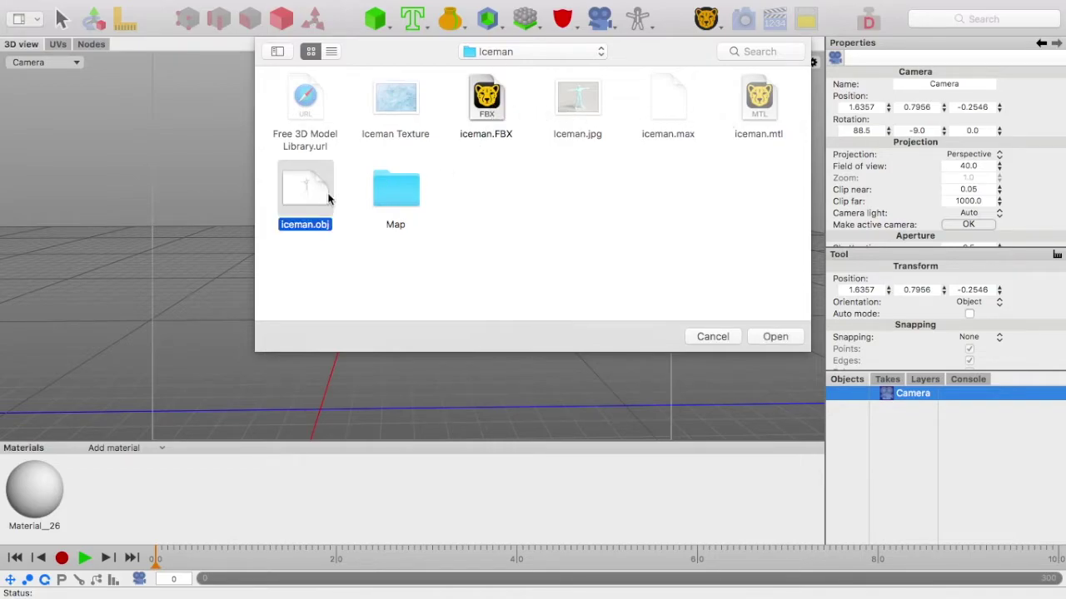
pyautogui.click(773, 337)
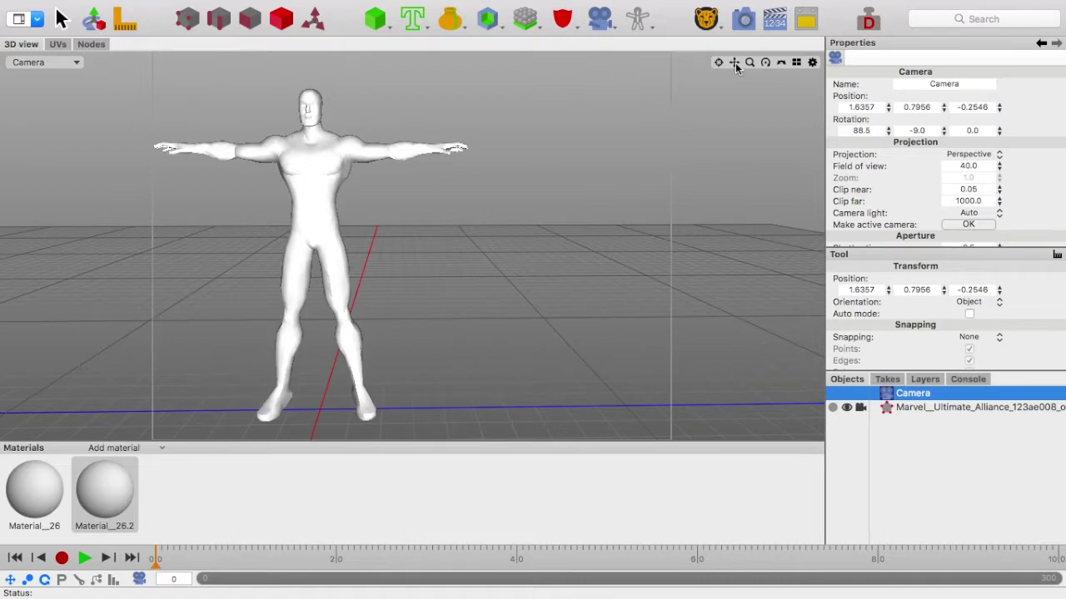
# - Centre the view on the figure and select the imported iceman model in the Objects list
pyautogui.moveTo(736, 68)
pyautogui.mouseDown()
pyautogui.moveTo(757, 68)
pyautogui.moveTo(735, 66)
pyautogui.mouseUp()
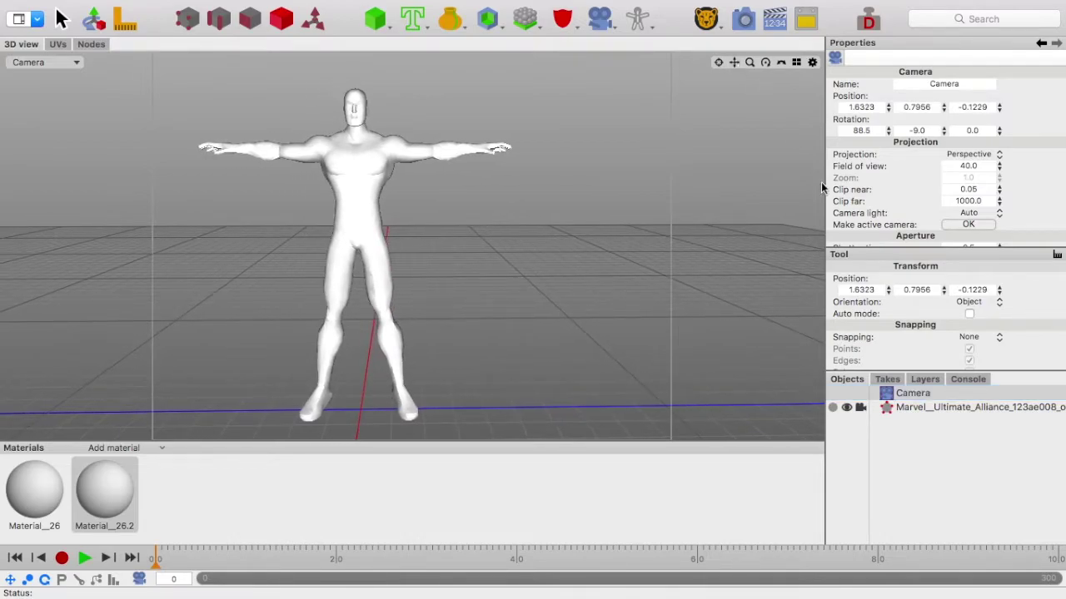
pyautogui.click(914, 407)
pyautogui.hscroll(4, 914, 408)
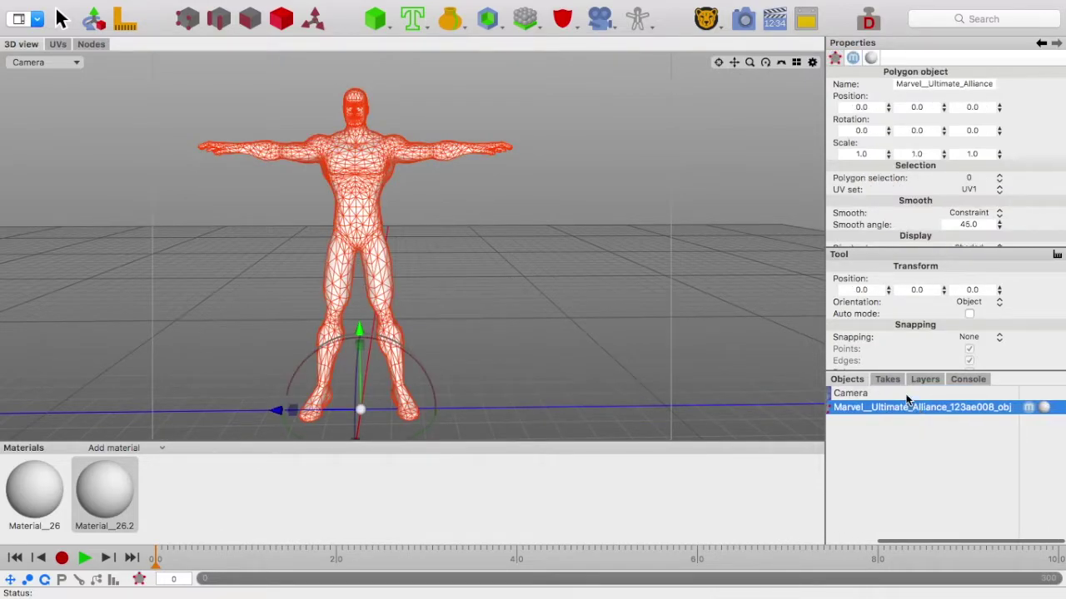
pyautogui.click(905, 394)
pyautogui.click(903, 405)
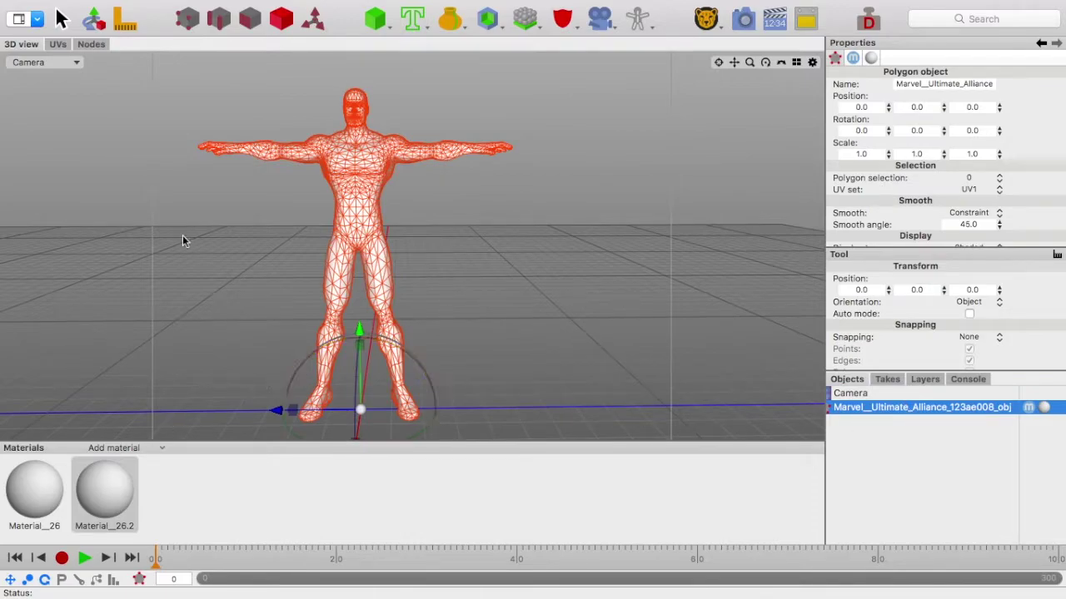
pyautogui.moveTo(124, 5)
pyautogui.click(126, 7)
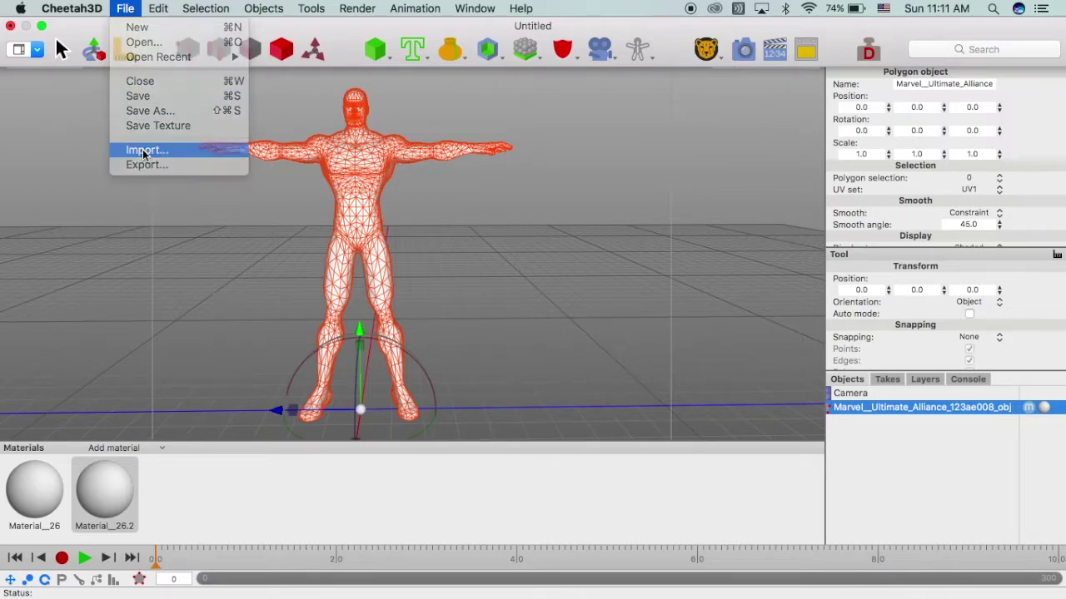
# - Start and cancel another import, then browse material presets and layouts without changing anything
pyautogui.click(143, 151)
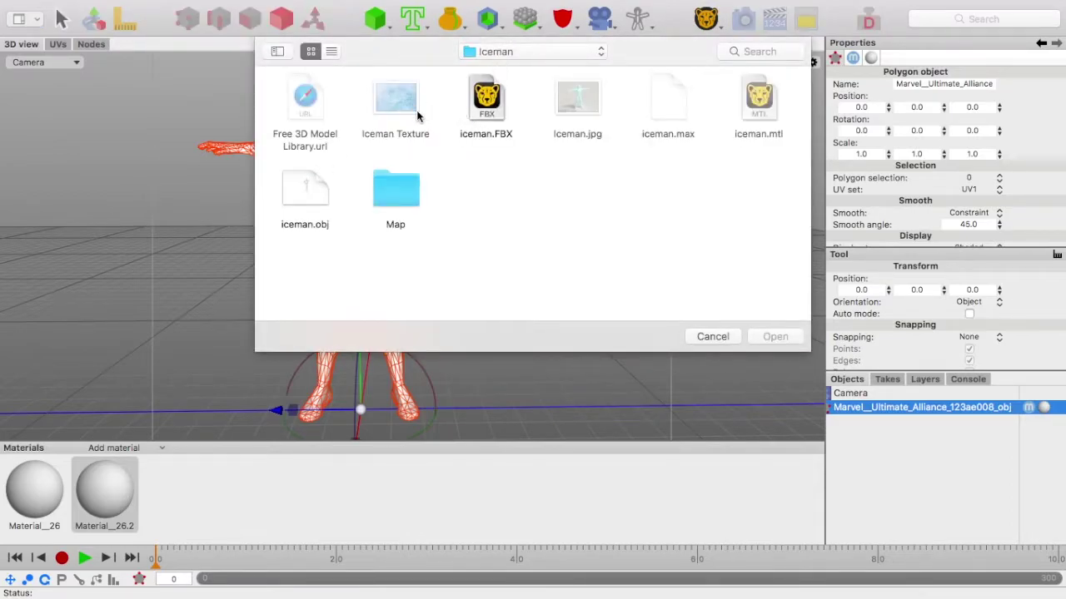
pyautogui.click(713, 336)
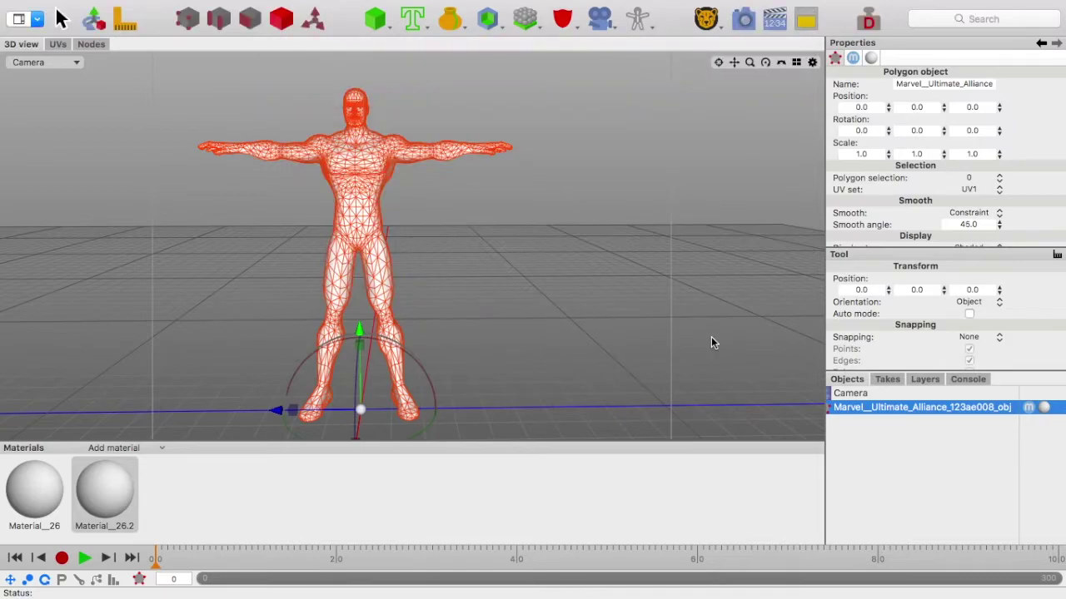
pyautogui.click(160, 450)
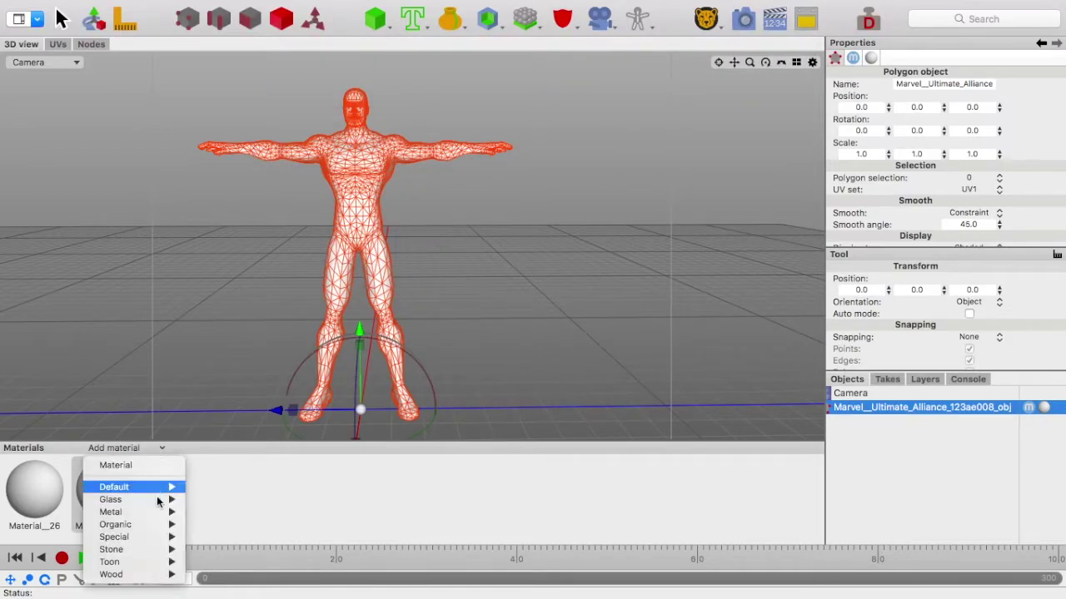
pyautogui.moveTo(151, 527)
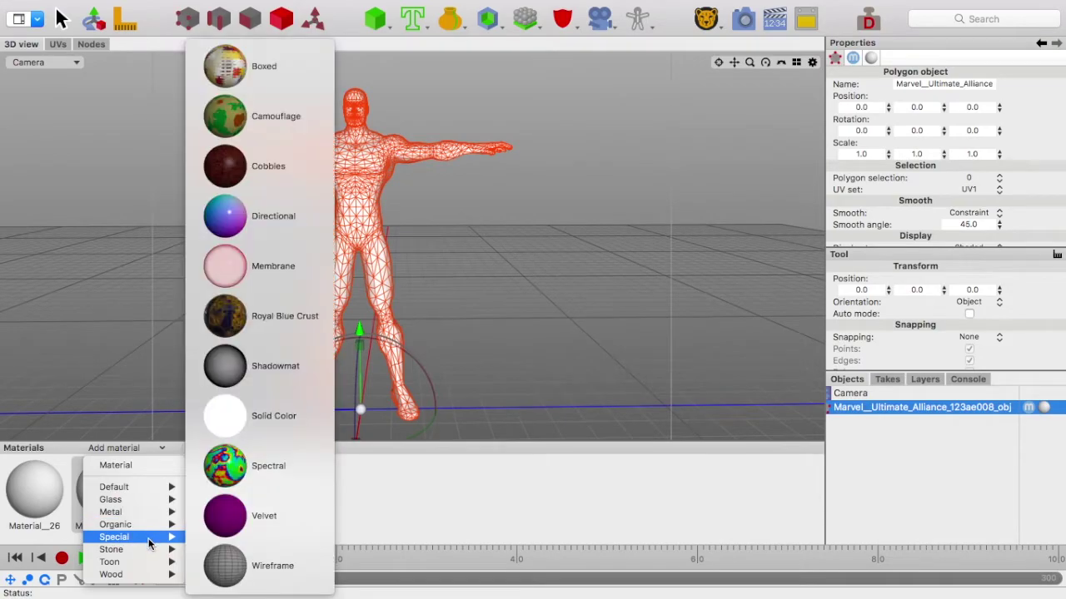
pyautogui.click(278, 504)
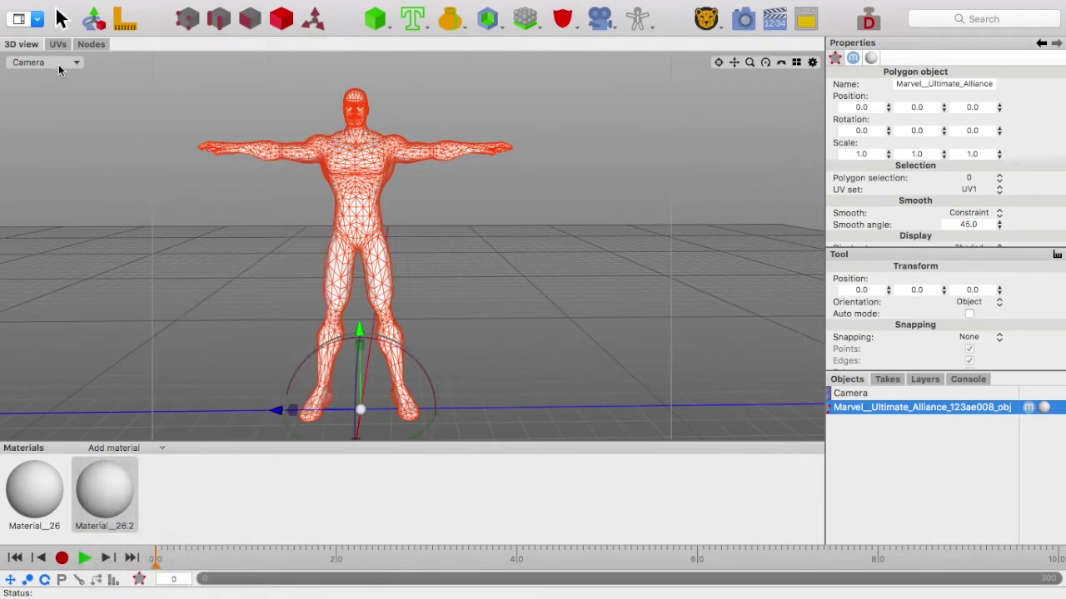
pyautogui.click(37, 18)
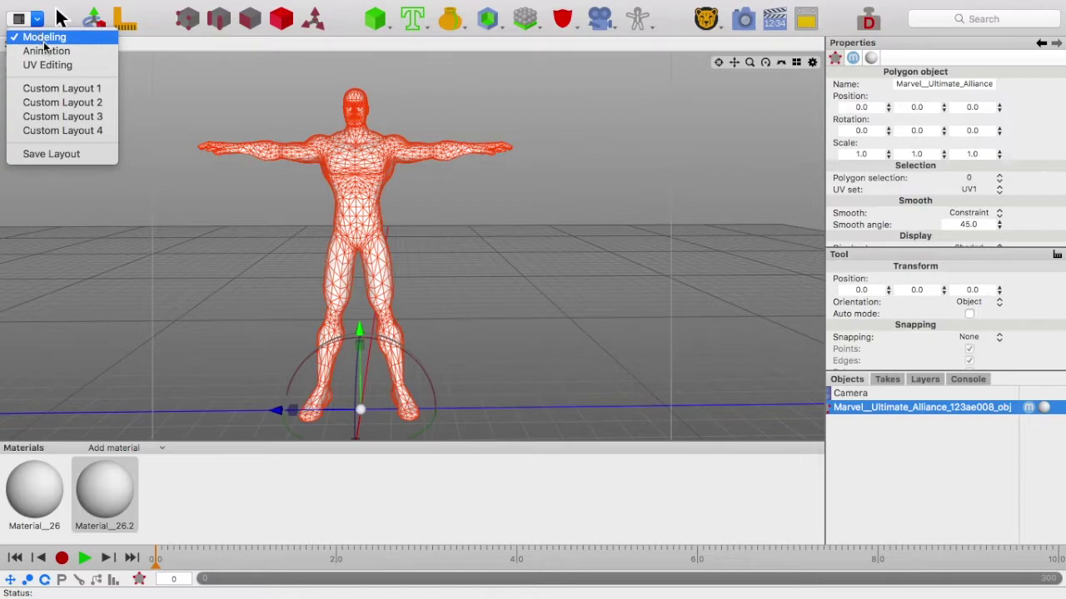
pyautogui.click(38, 25)
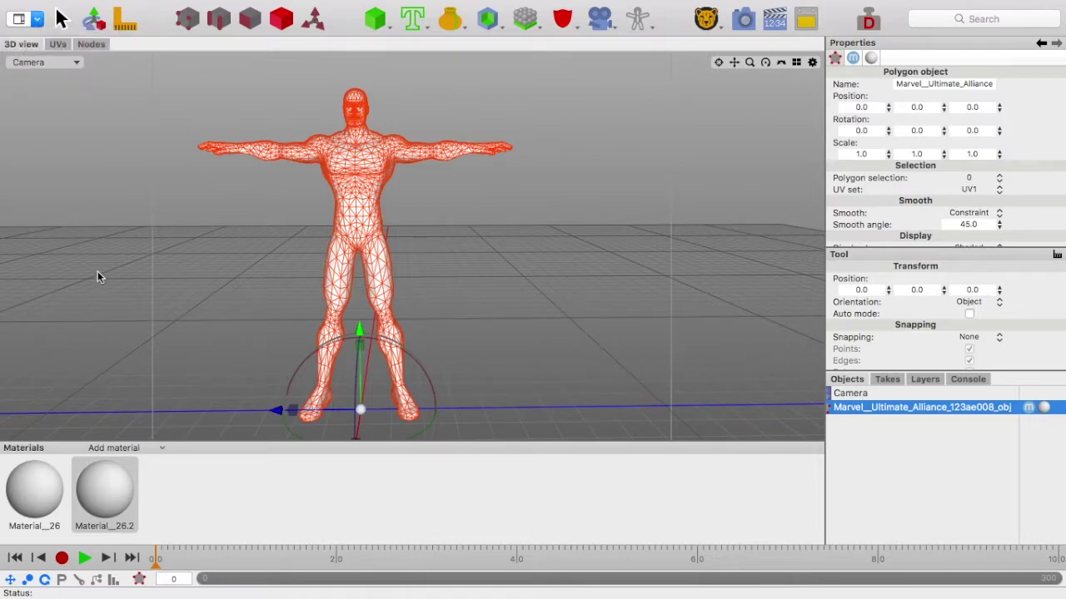
# - Add a Special > Solid Color material and select it for editing
pyautogui.click(146, 448)
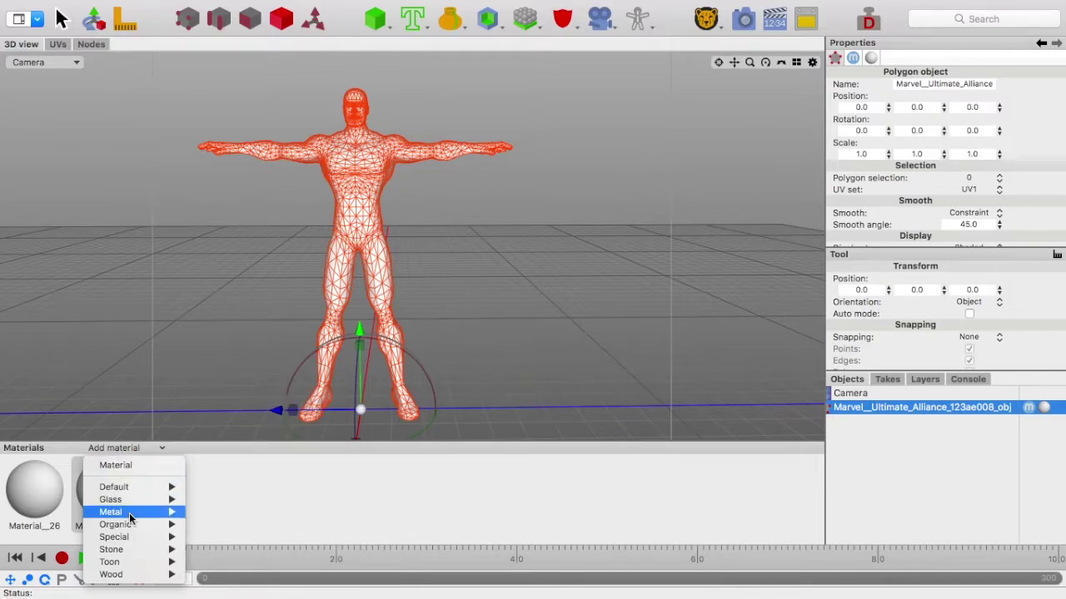
pyautogui.moveTo(133, 539)
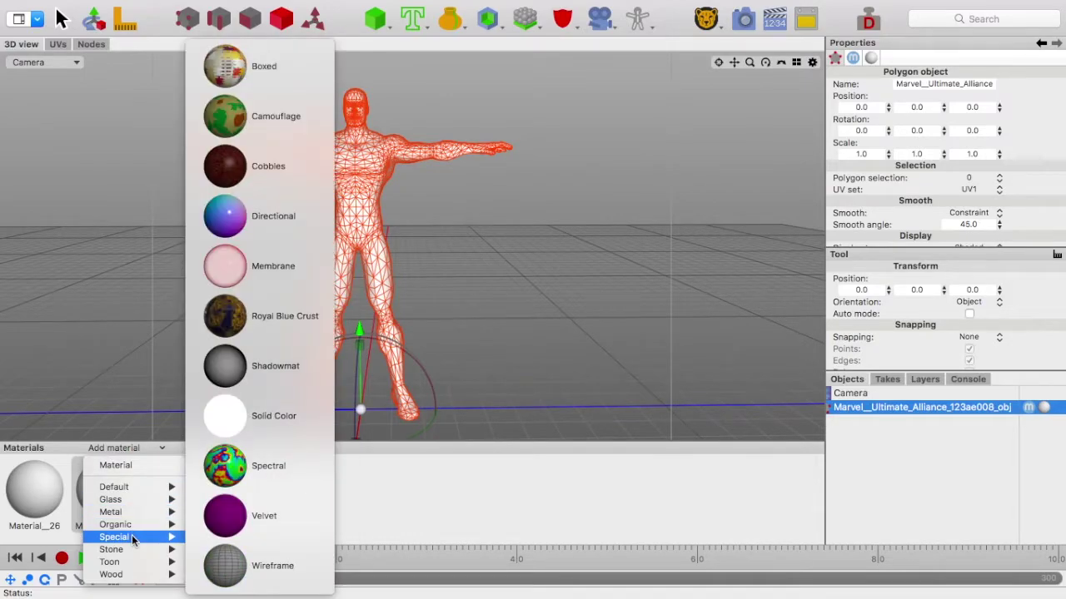
pyautogui.click(263, 418)
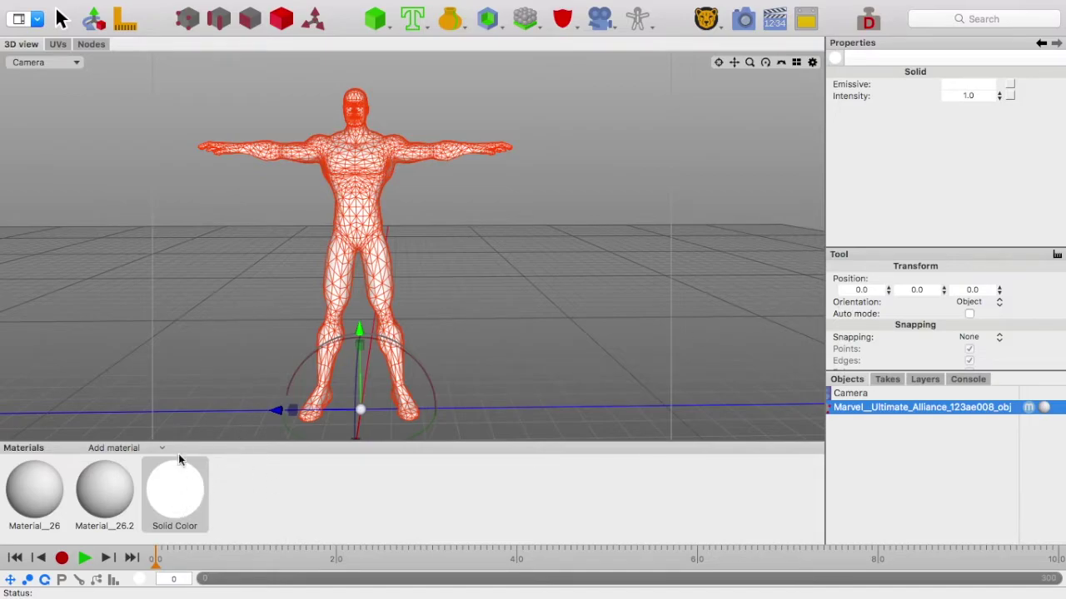
pyautogui.click(171, 498)
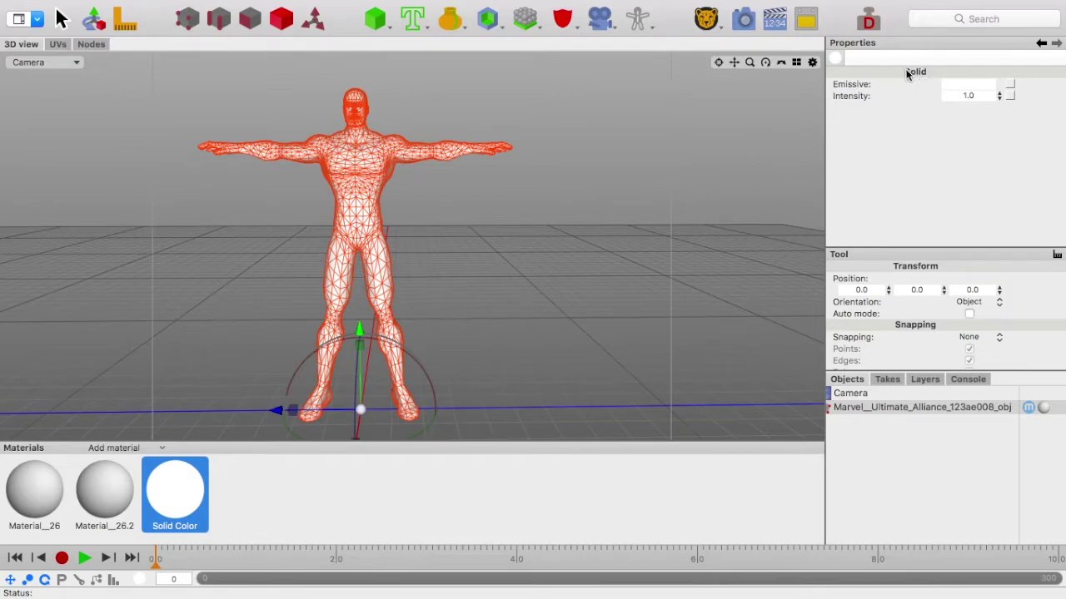
# - Load Iceman Texture.jpg as an image texture in the Solid Color material's emissive channel
pyautogui.click(1010, 86)
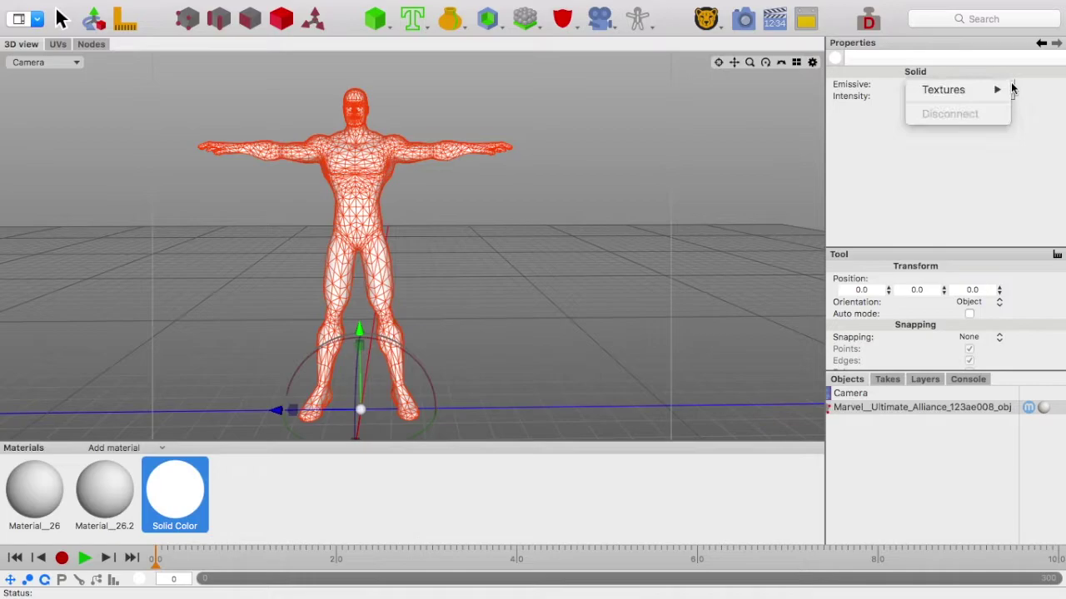
pyautogui.moveTo(999, 88)
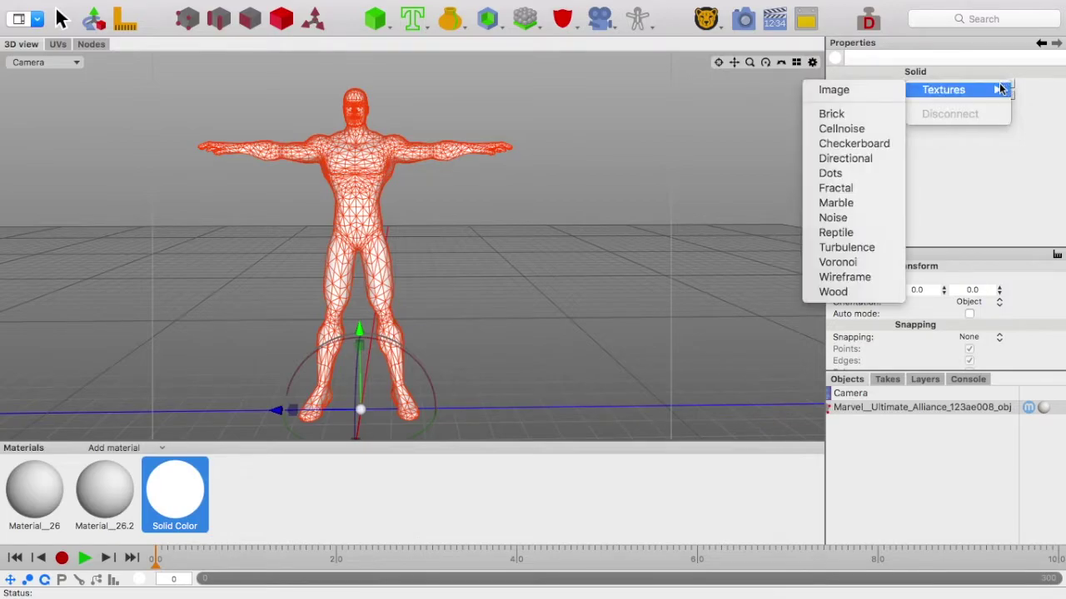
pyautogui.click(854, 92)
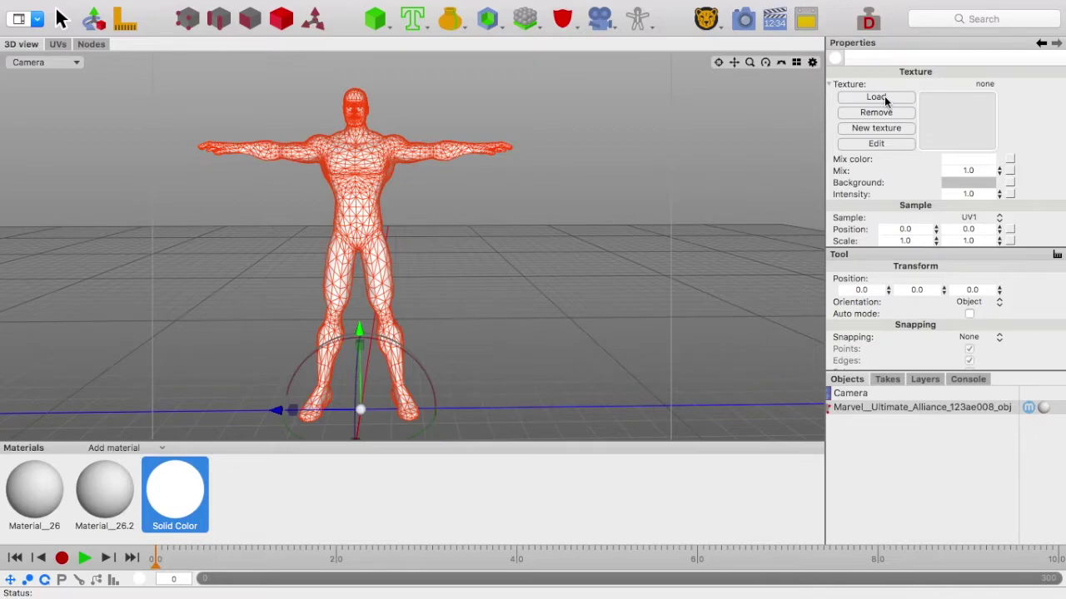
pyautogui.click(877, 98)
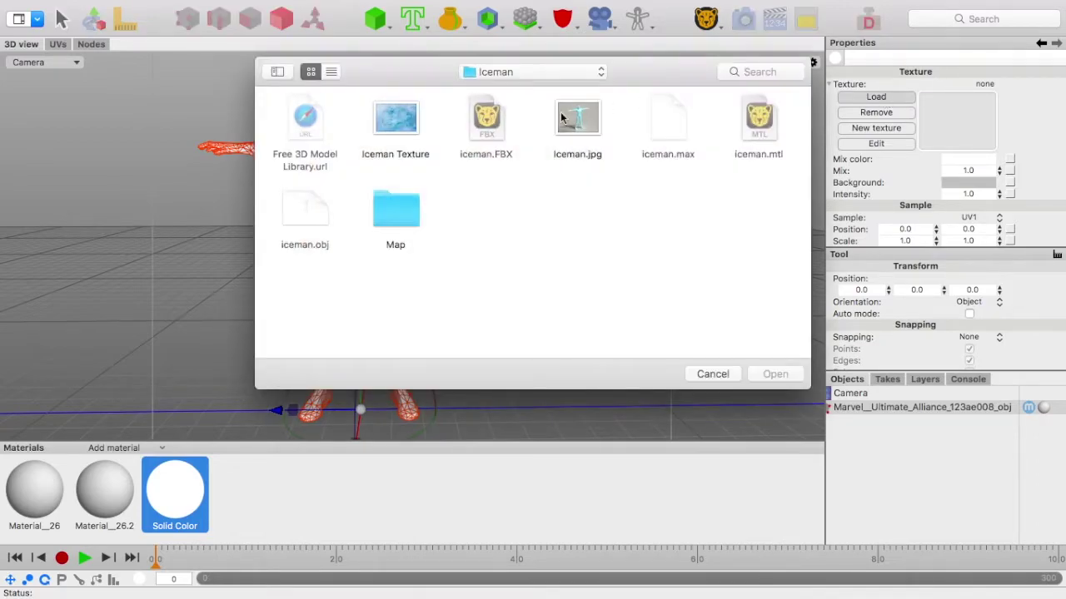
pyautogui.click(408, 123)
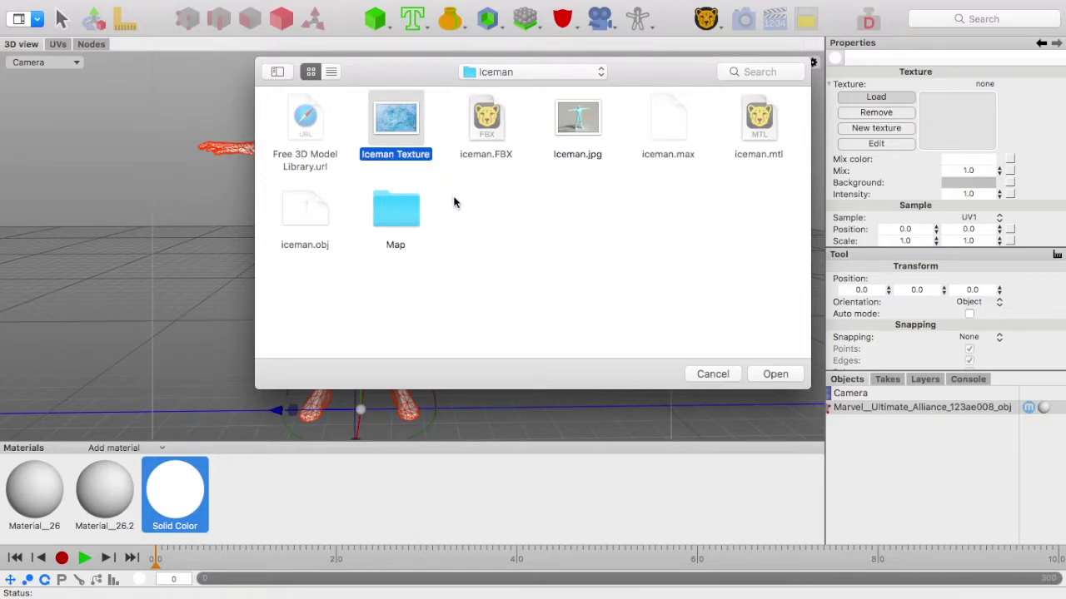
pyautogui.click(775, 374)
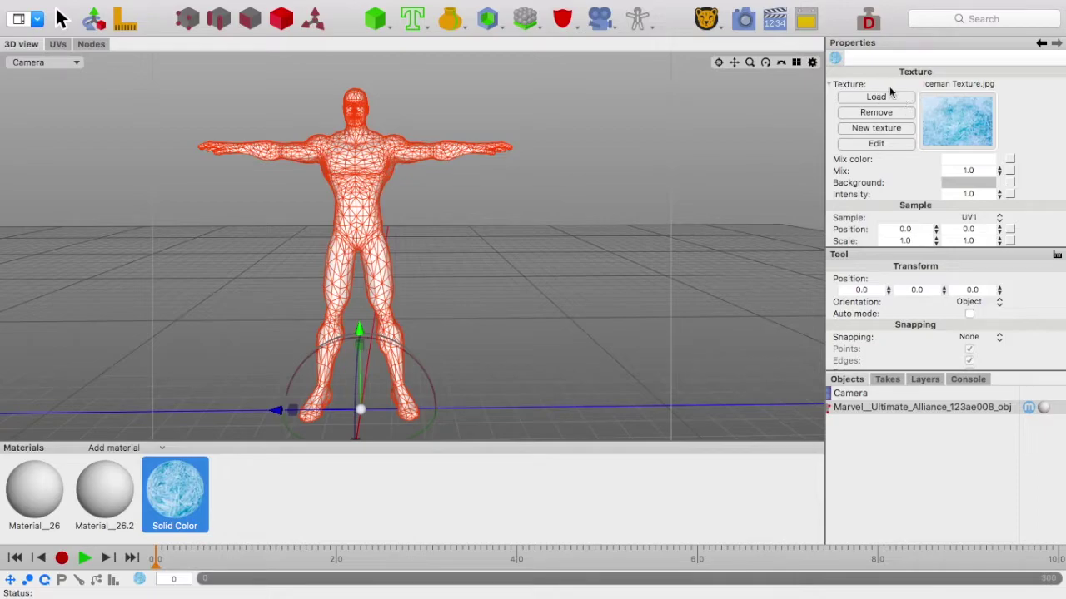
# - Apply the Solid Color material to the iceman figure and deselect it
pyautogui.click(831, 85)
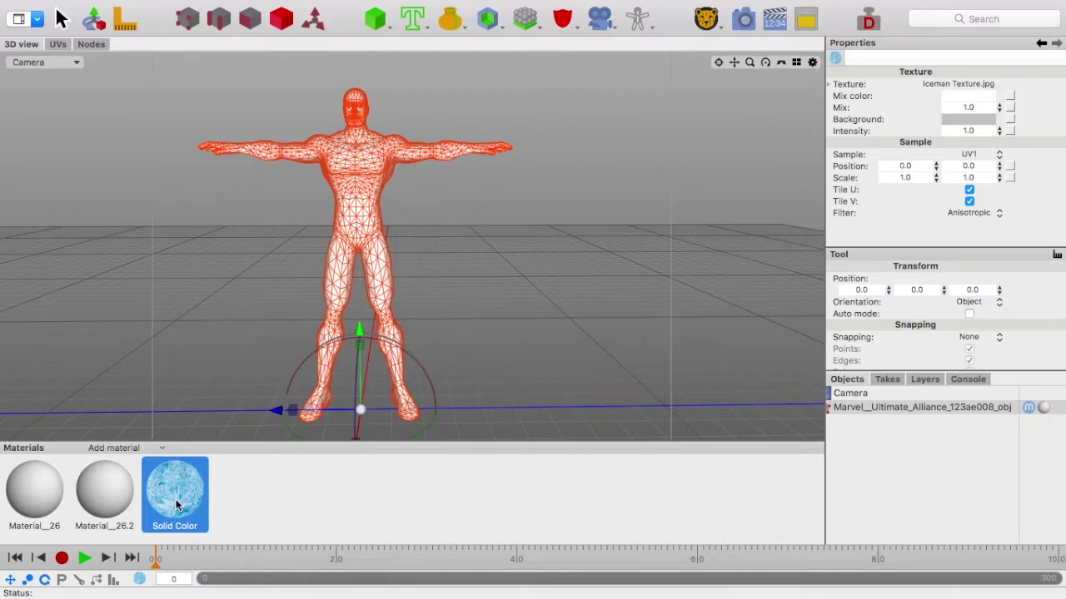
pyautogui.moveTo(180, 507); pyautogui.dragTo(982, 408)
pyautogui.click(759, 305)
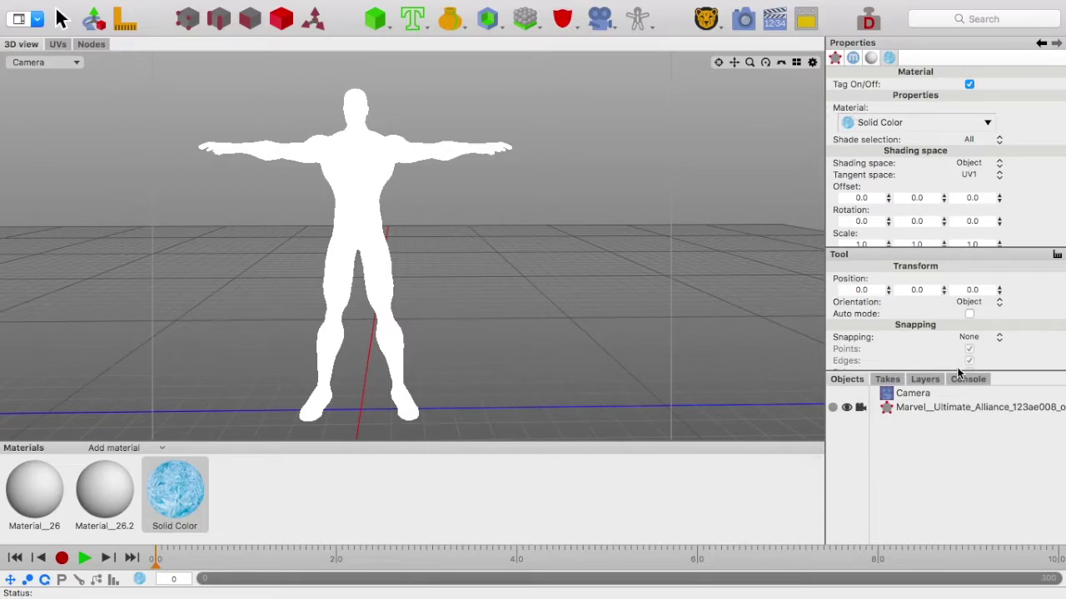
# - Render a 640x480 test of the blue ice-textured figure, then close the Render Manager
pyautogui.click(744, 21)
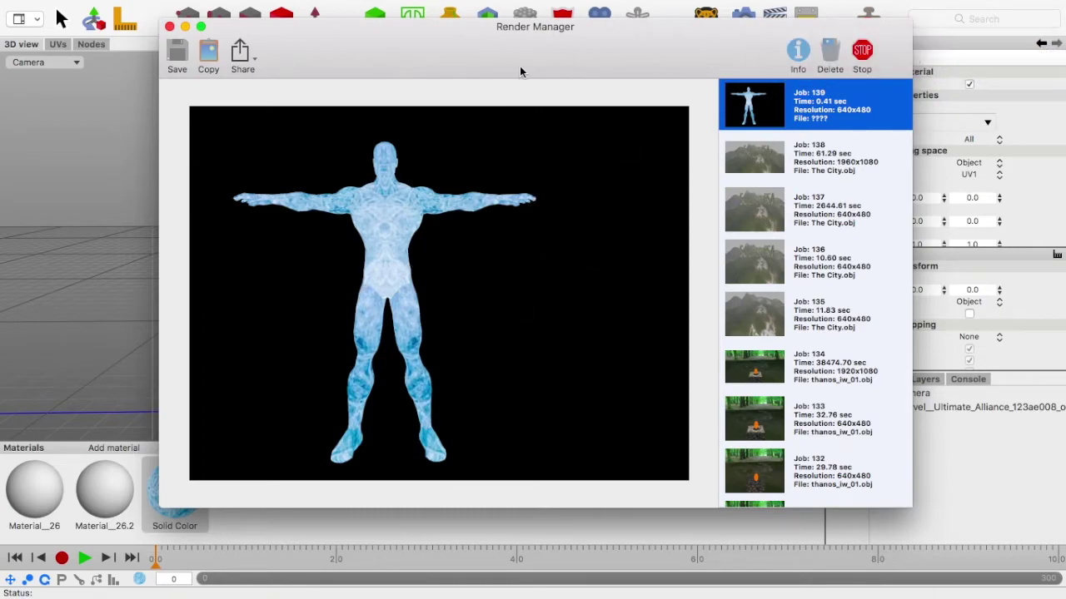
pyautogui.moveTo(481, 30)
pyautogui.mouseDown()
pyautogui.moveTo(520, 41)
pyautogui.moveTo(504, 11)
pyautogui.moveTo(497, 33)
pyautogui.mouseUp()
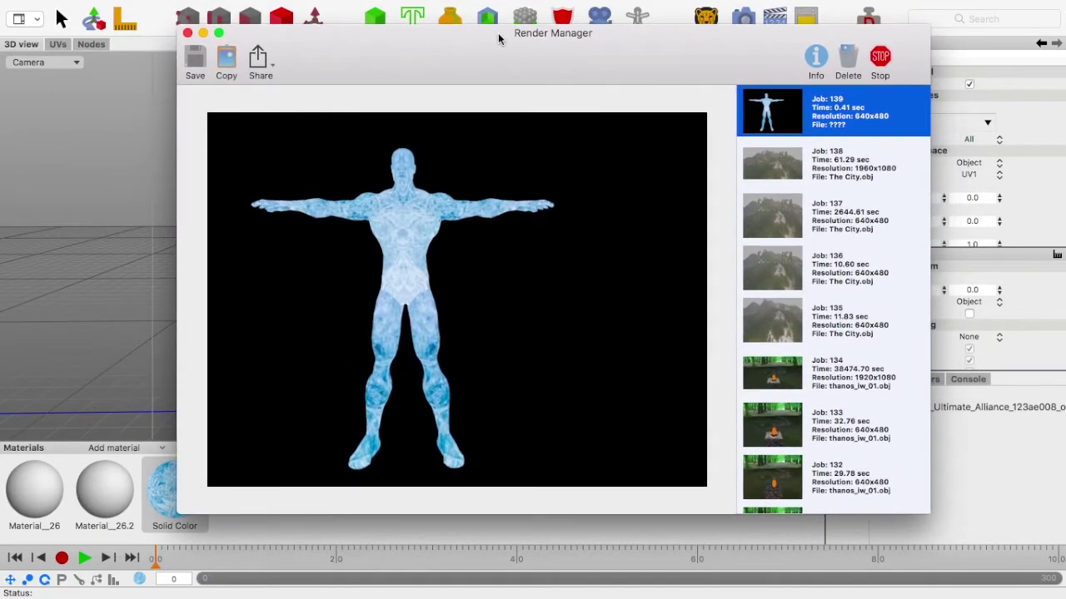
pyautogui.click(187, 33)
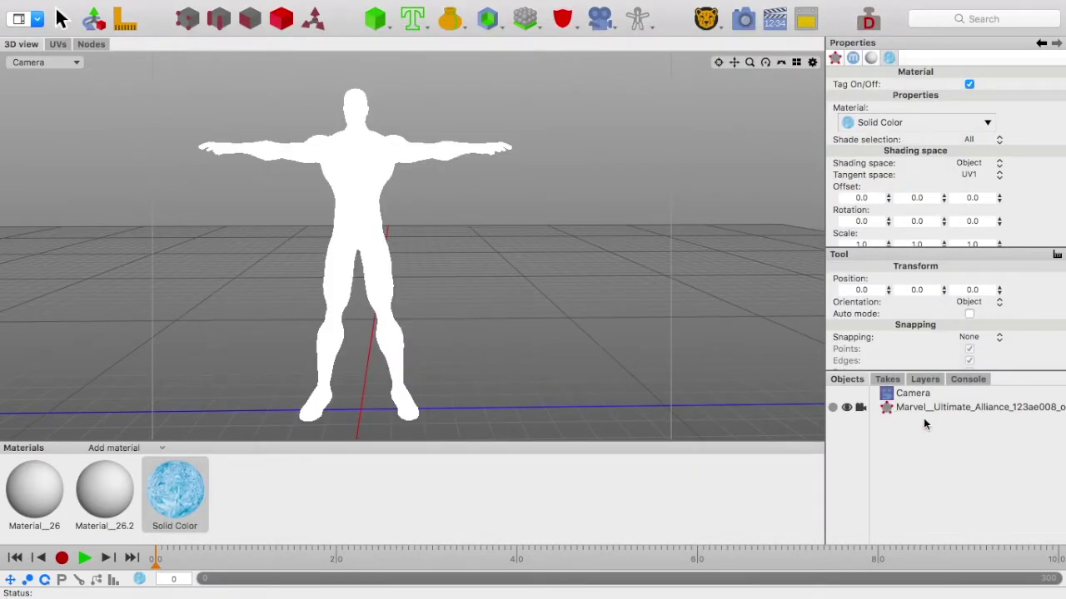
# - Select the Marvel figure and switch off its Solid Color material tag
pyautogui.hscroll(5, 921, 410)
pyautogui.hscroll(-5, 920, 410)
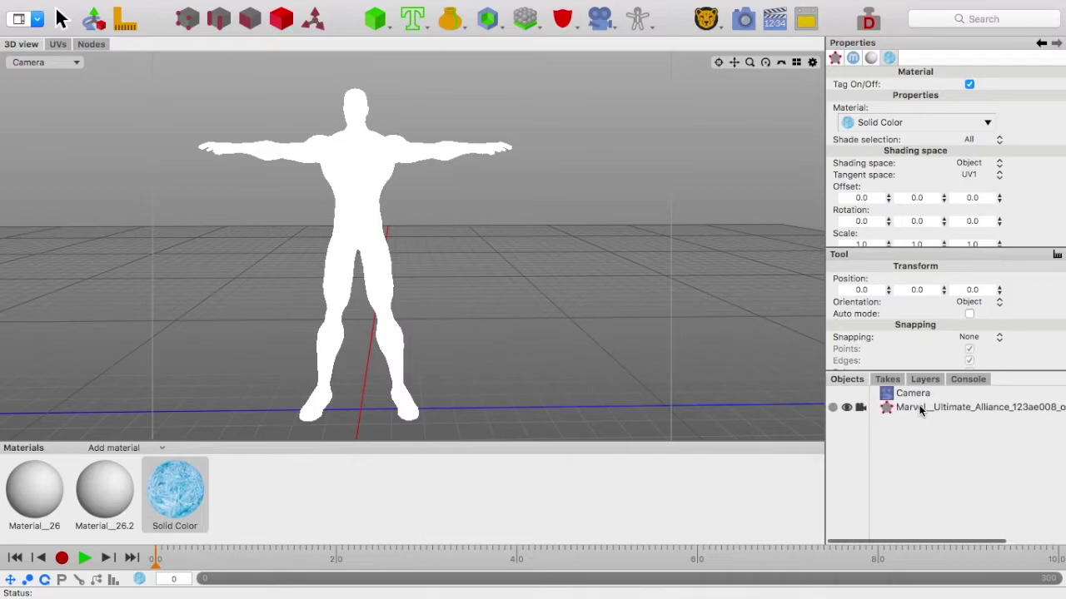
pyautogui.hscroll(5, 890, 400)
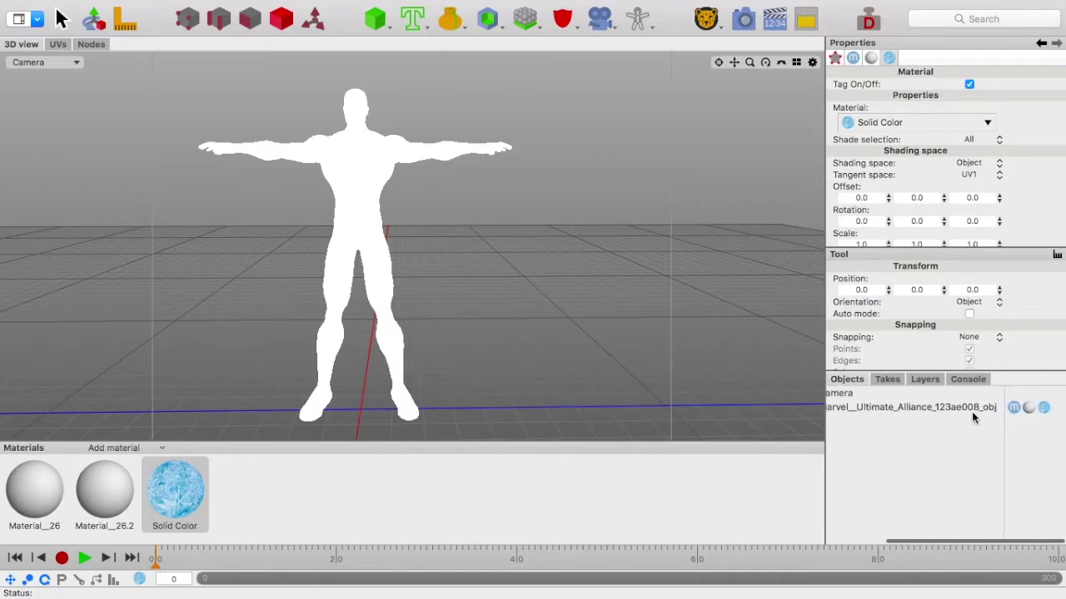
pyautogui.click(1044, 408)
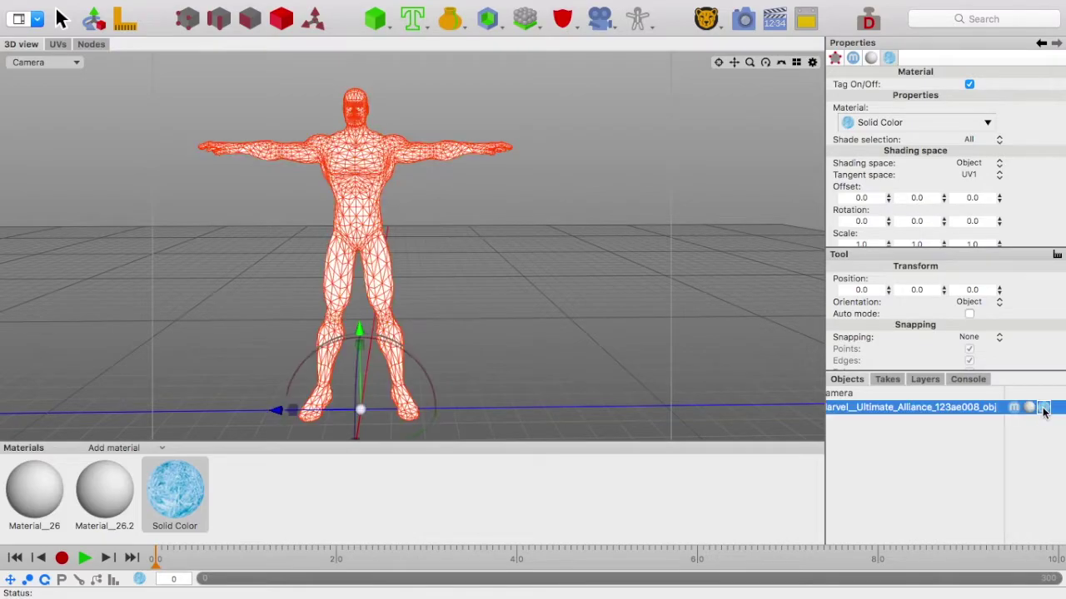
pyautogui.click(969, 85)
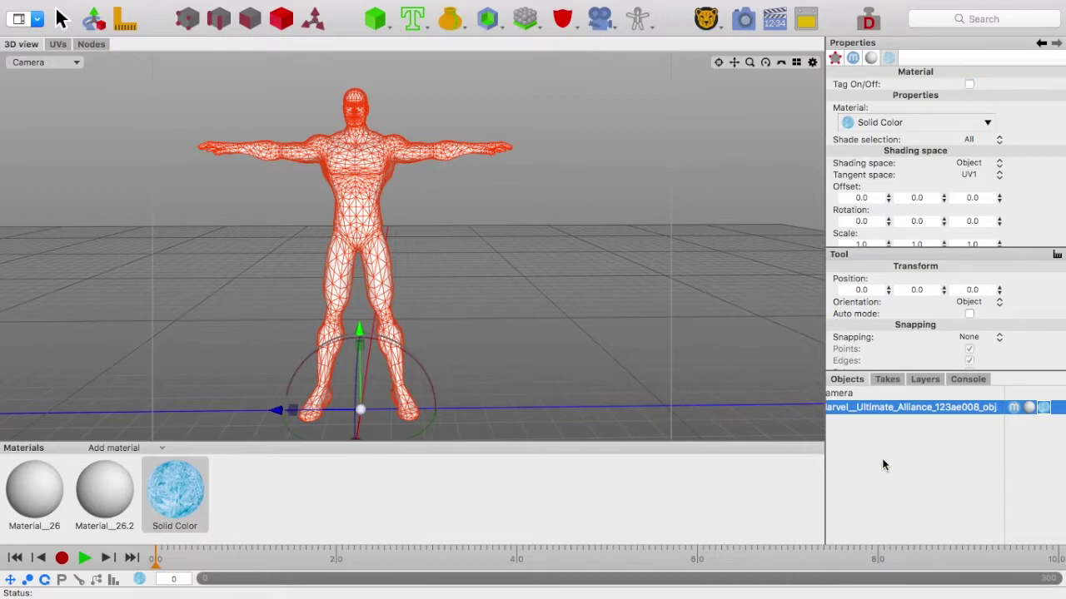
# - Orbit and pan the viewport around the figure, nudge the figure, then deselect it
pyautogui.click(879, 393)
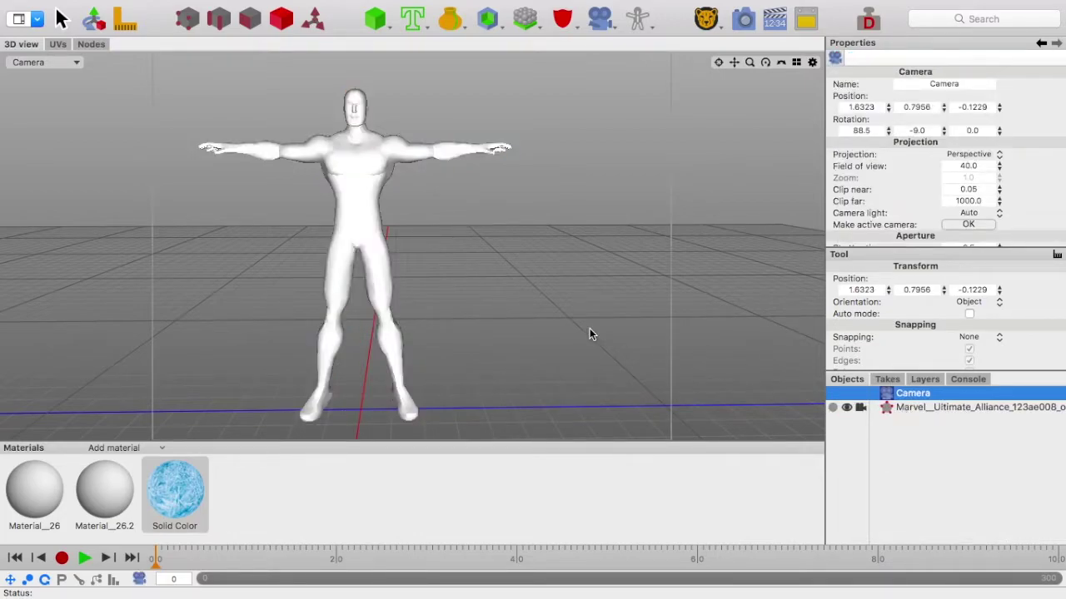
pyautogui.moveTo(765, 62)
pyautogui.mouseDown()
pyautogui.moveTo(724, 75)
pyautogui.moveTo(791, 92)
pyautogui.moveTo(769, 67)
pyautogui.mouseUp()
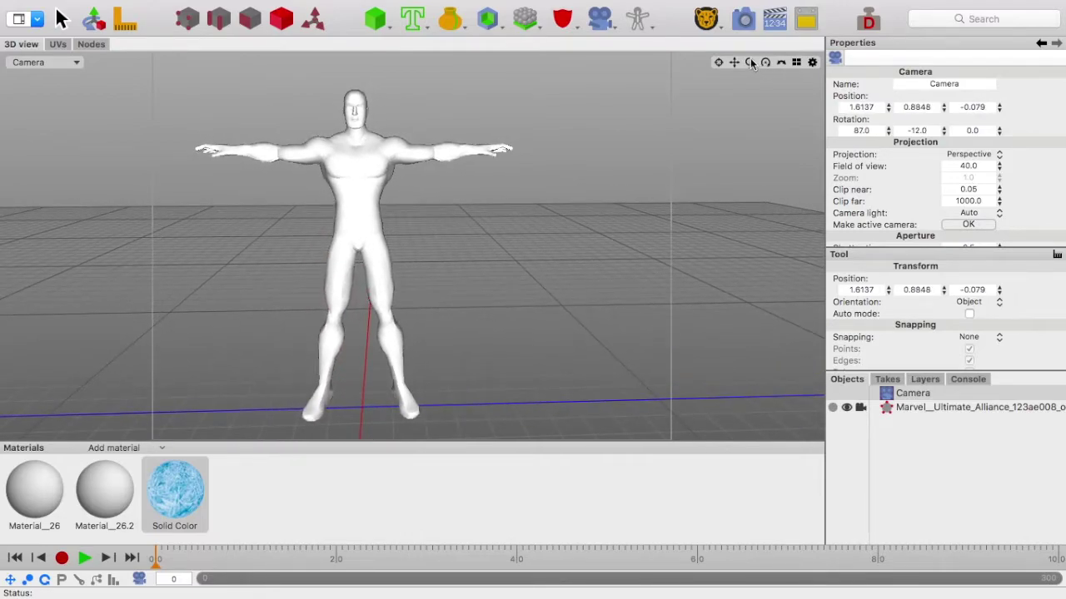
pyautogui.moveTo(734, 63); pyautogui.dragTo(755, 64)
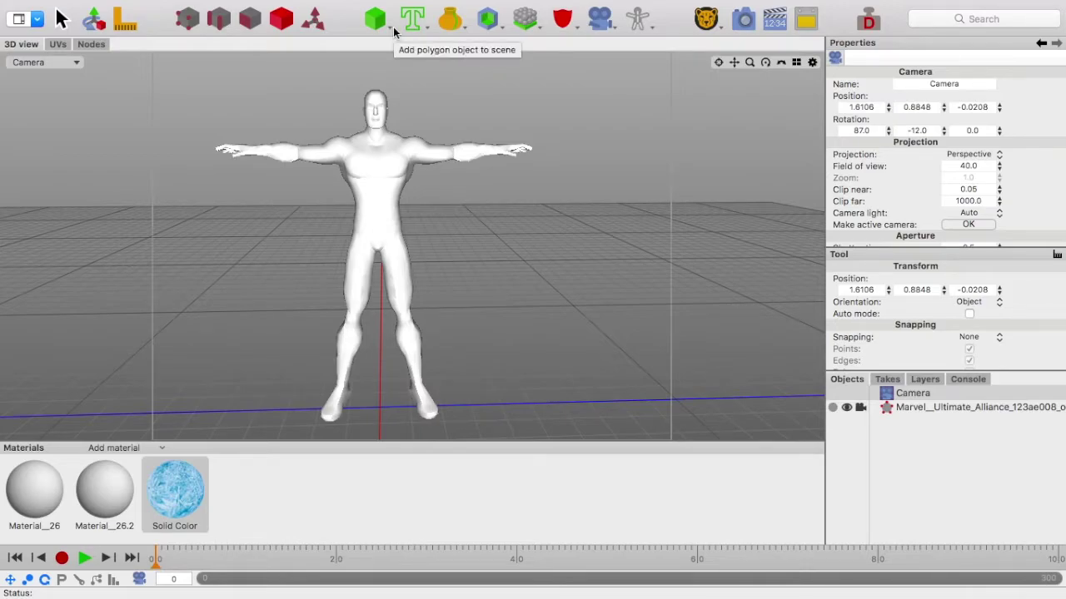
pyautogui.click(374, 153)
pyautogui.moveTo(385, 363)
pyautogui.mouseDown()
pyautogui.moveTo(371, 323)
pyautogui.moveTo(376, 380)
pyautogui.mouseUp()
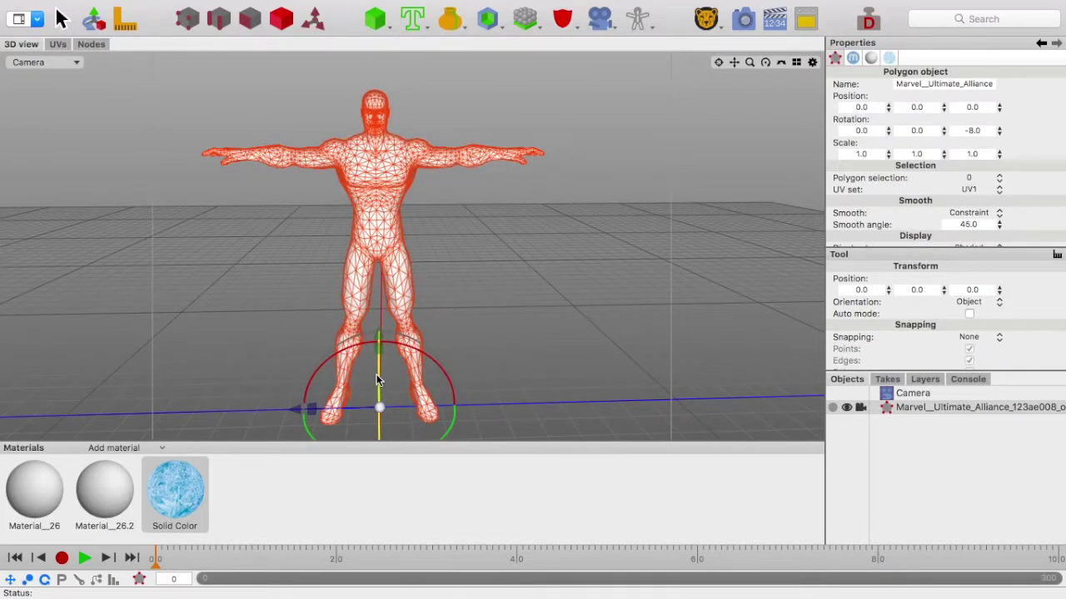
pyautogui.click(409, 217)
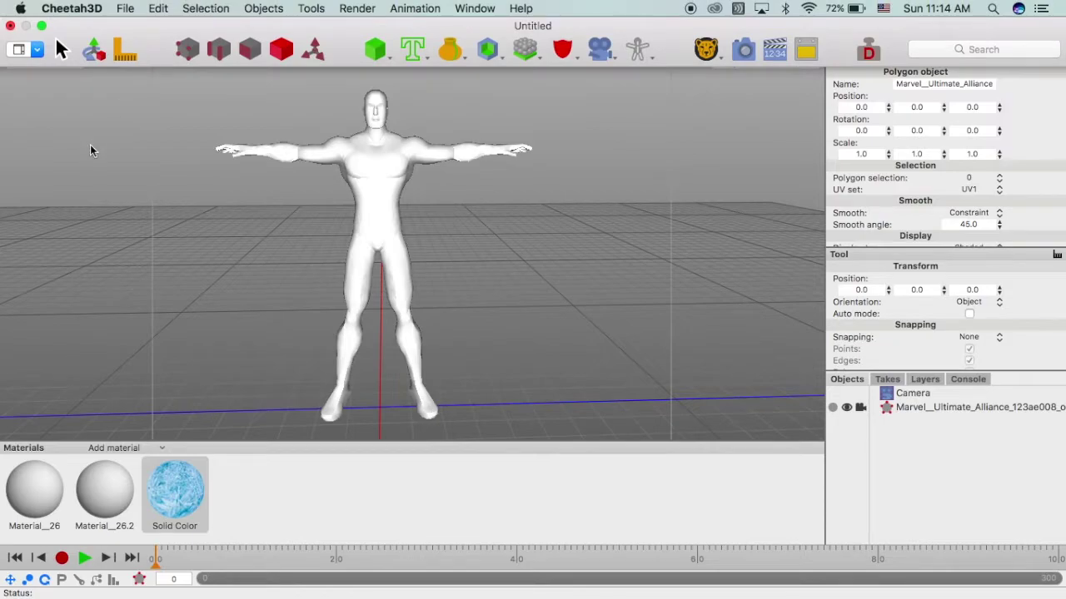
# - Switch the viewport to Front, then Right view, and zoom in on the figure
pyautogui.click(55, 62)
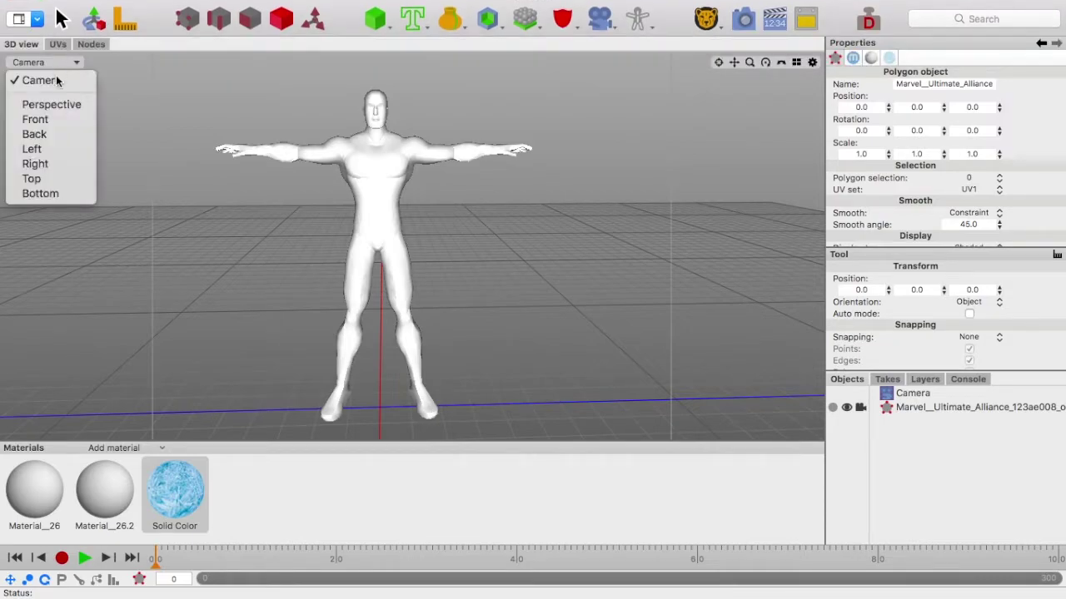
pyautogui.click(47, 120)
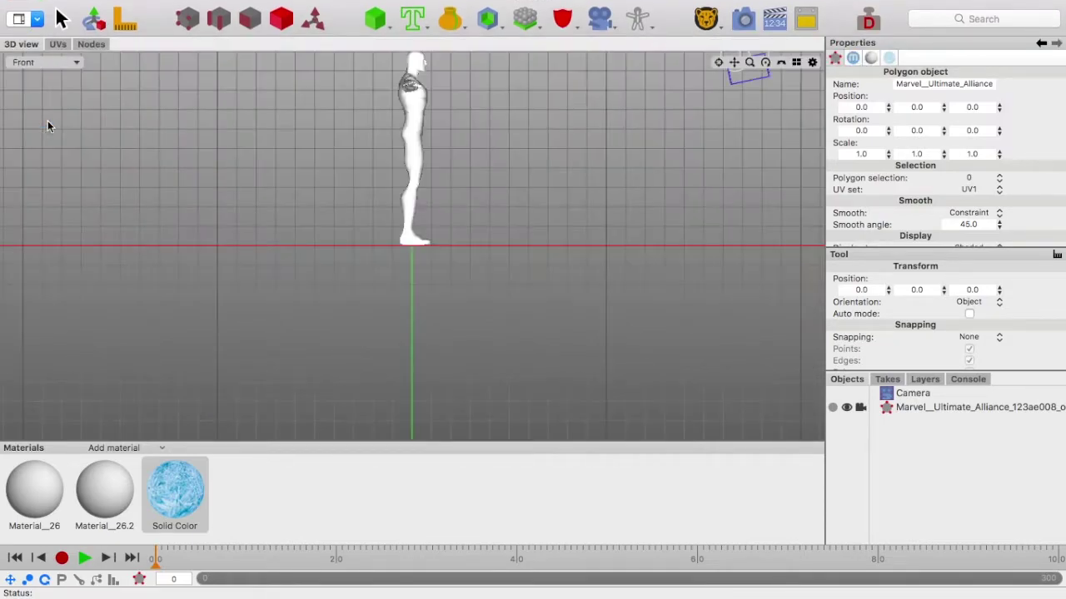
pyautogui.click(35, 65)
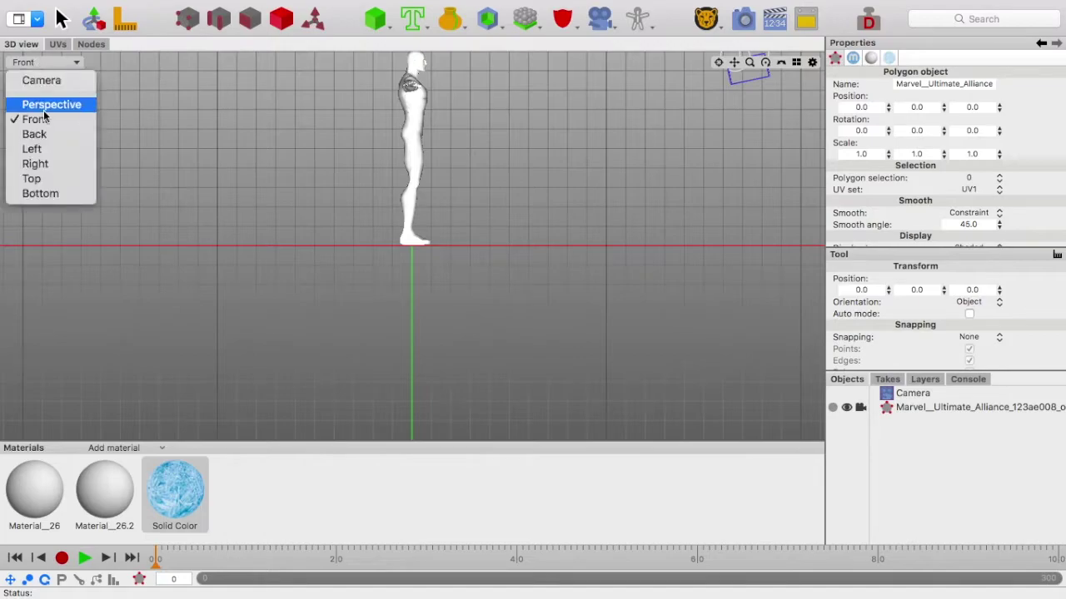
pyautogui.click(41, 164)
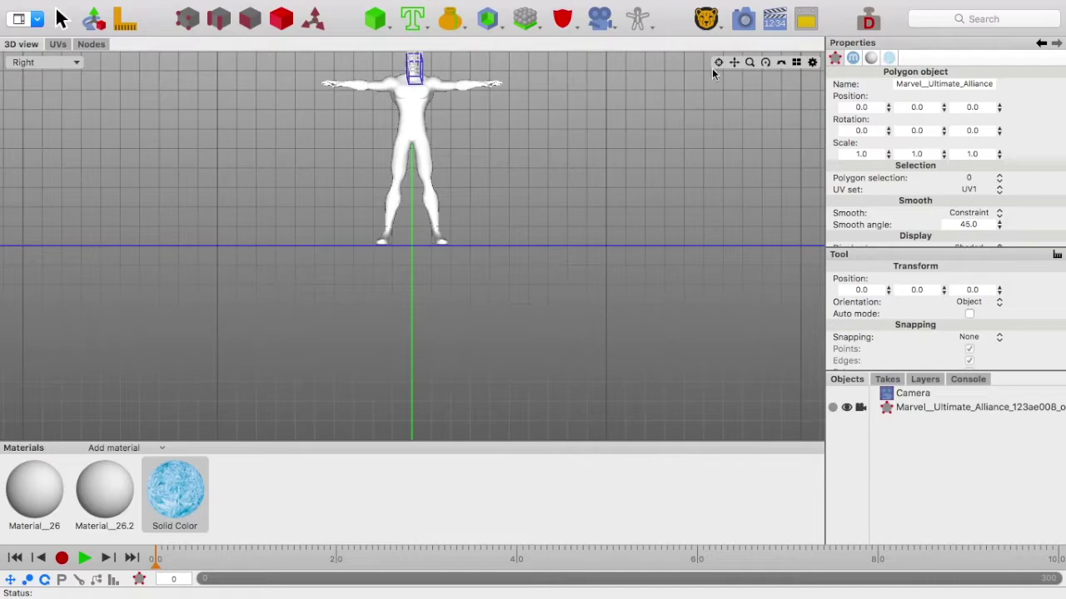
pyautogui.moveTo(750, 62); pyautogui.dragTo(768, 106)
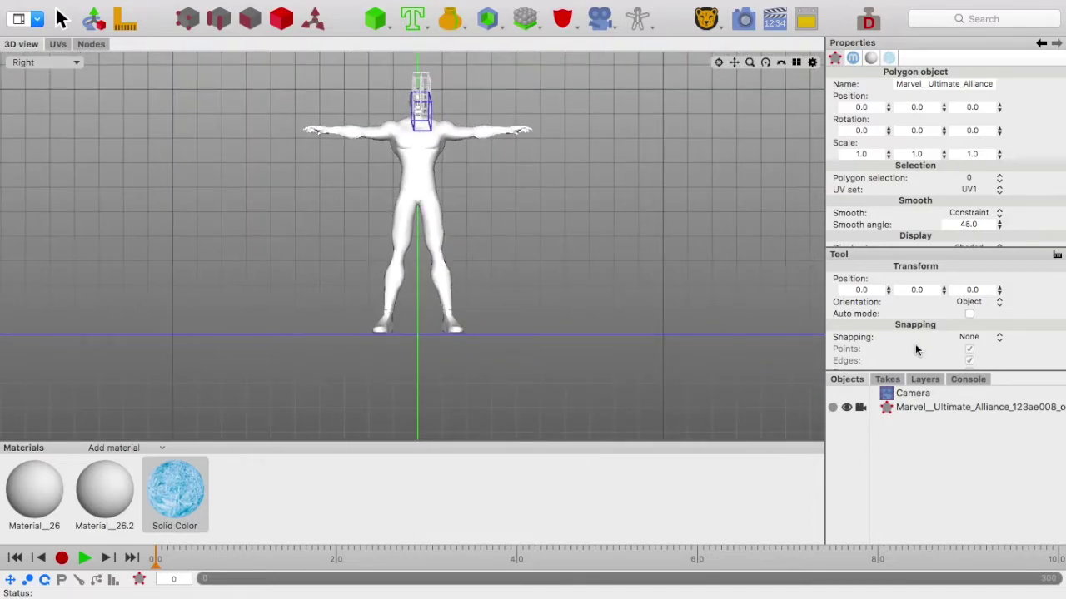
# - Move the scene camera aside to 1.6641, 0.8848, -1.0405 and deselect it
pyautogui.click(912, 394)
pyautogui.click(511, 122)
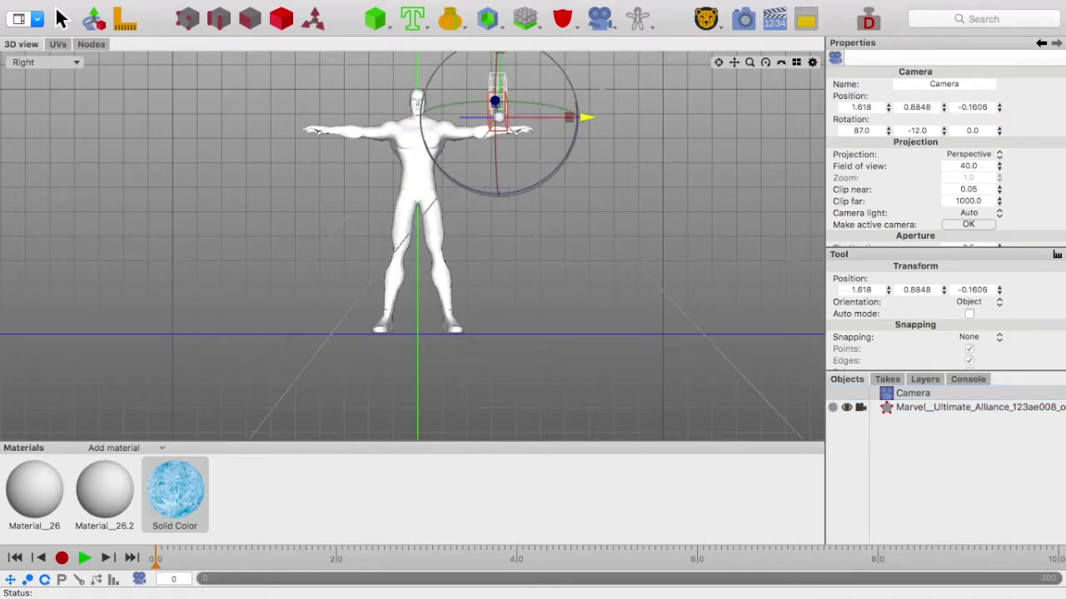
pyautogui.moveTo(511, 122); pyautogui.dragTo(684, 127)
pyautogui.moveTo(734, 62); pyautogui.dragTo(740, 104)
pyautogui.moveTo(749, 62); pyautogui.dragTo(737, 44)
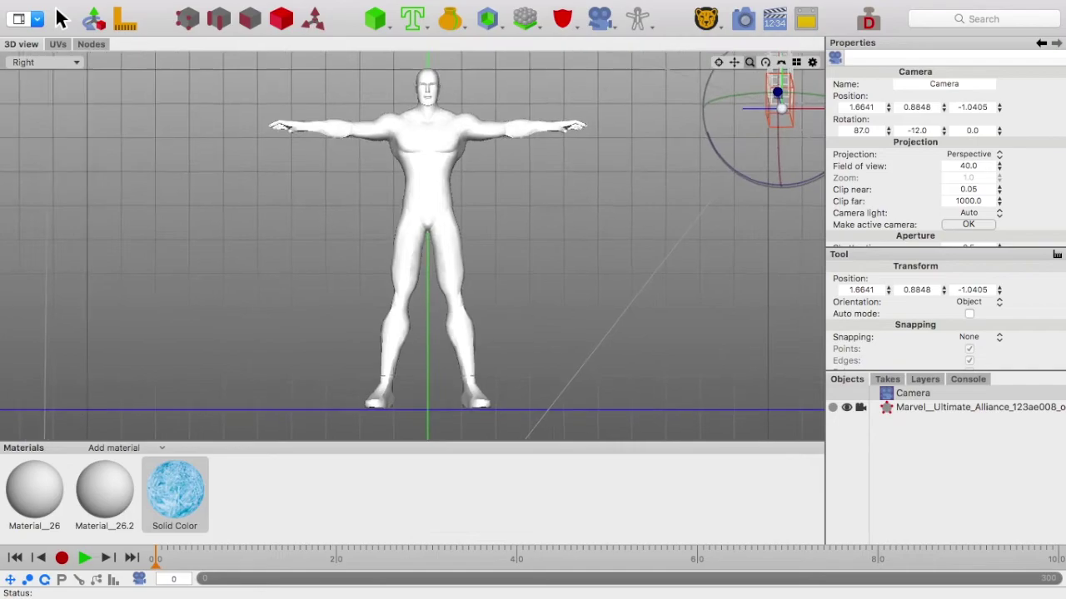
pyautogui.click(682, 130)
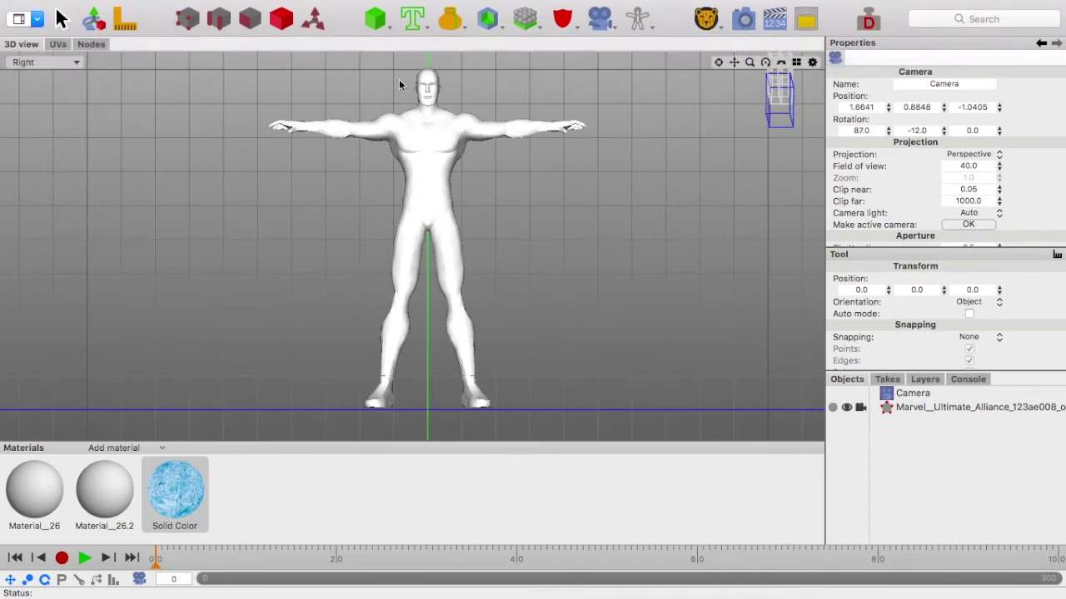
# - Use Tools > Character > Joint Tool to place the root Joint at the hips (0.0, 0.575, -0.0002)
pyautogui.moveTo(283, 4)
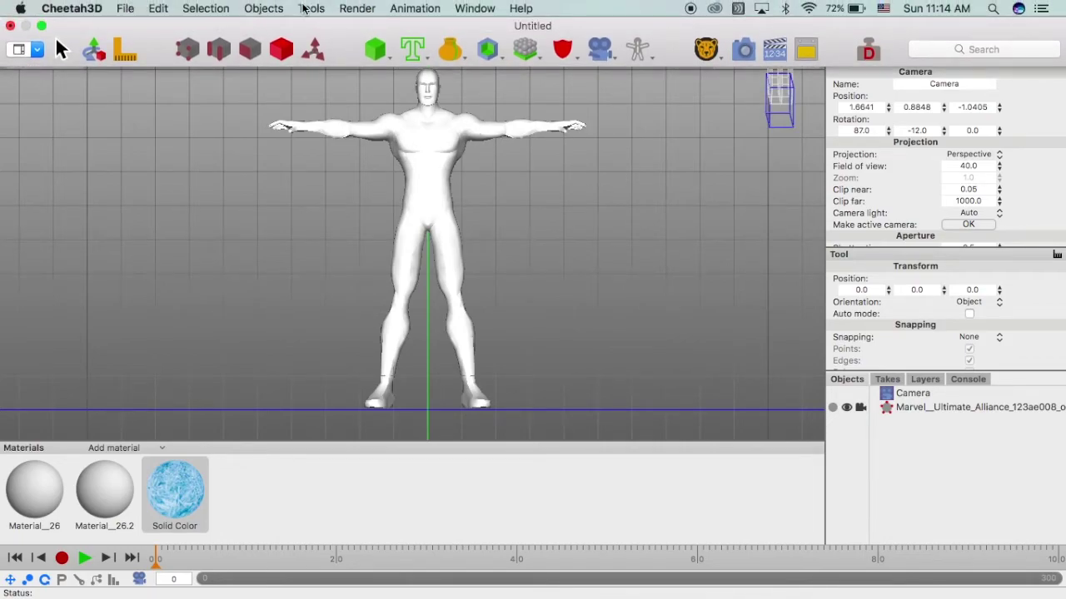
pyautogui.click(310, 8)
pyautogui.moveTo(331, 30)
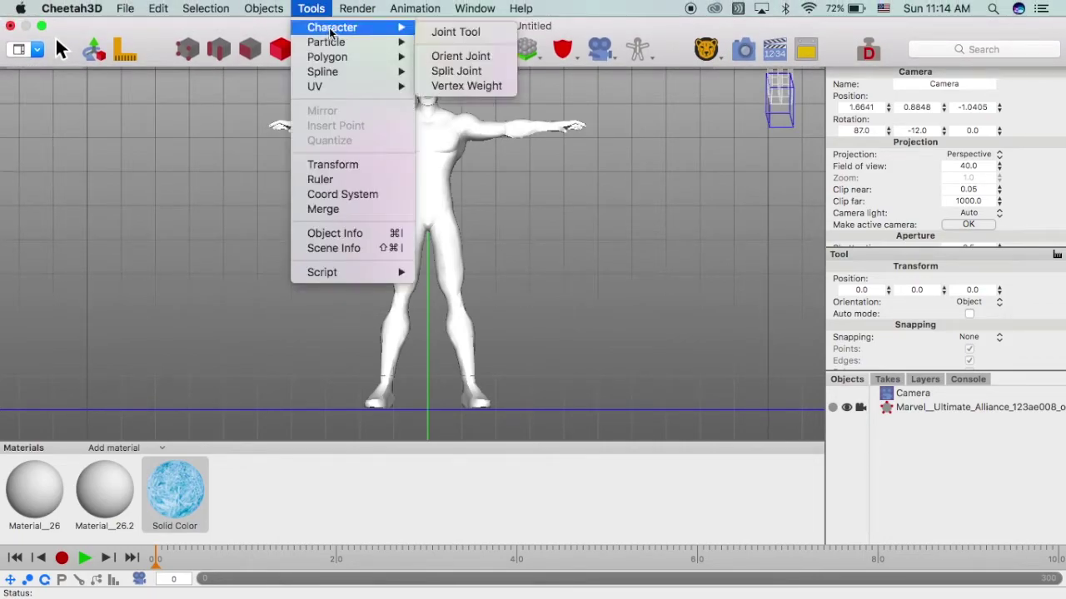
pyautogui.click(449, 32)
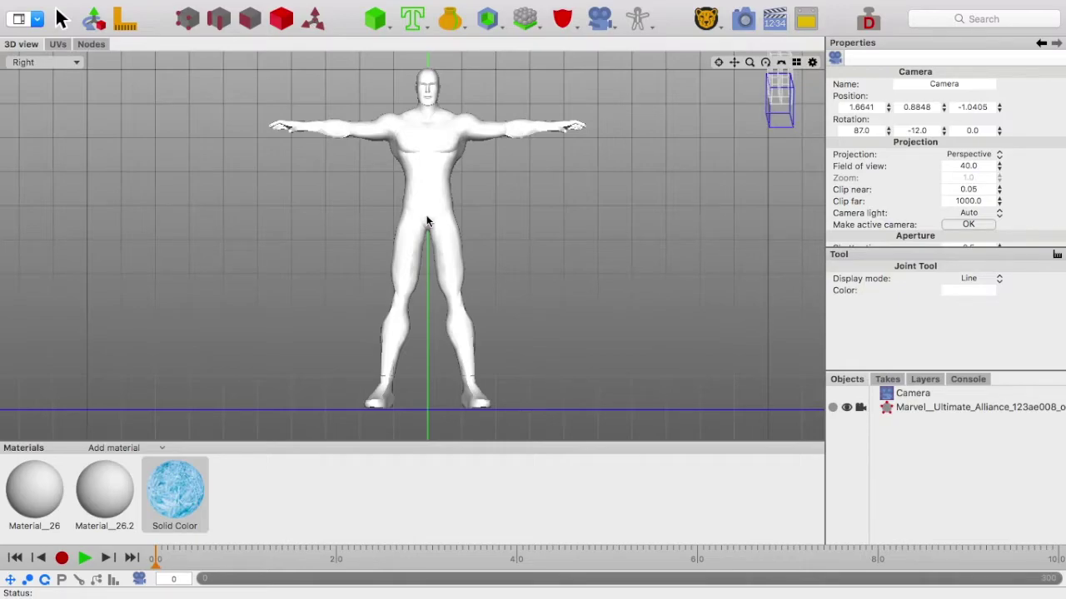
pyautogui.click(426, 217)
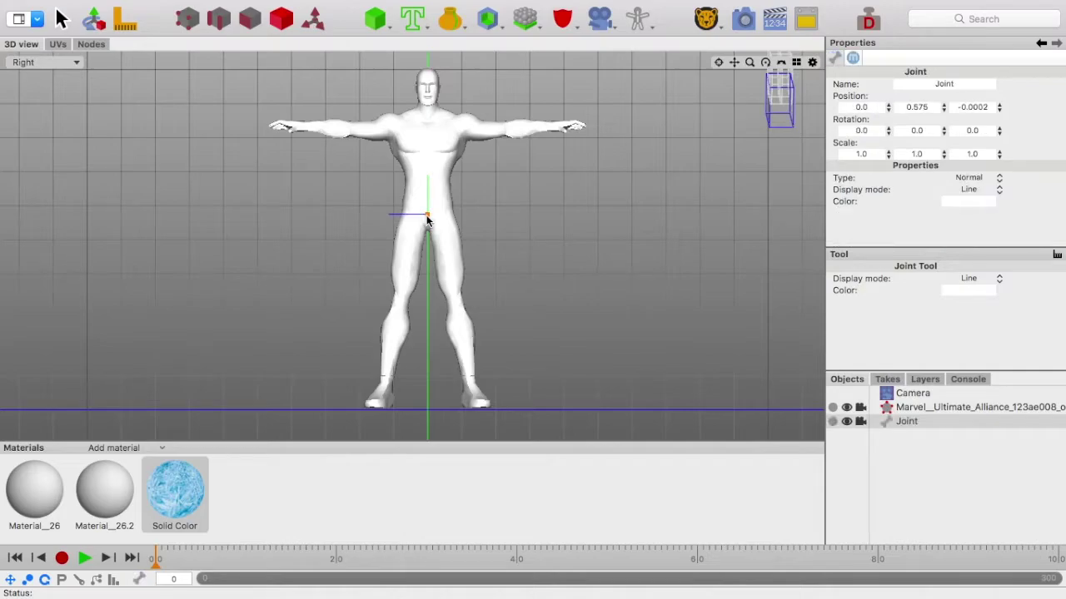
# - Chain Joint.1 at the chest, Joint.2 at the neck and Joint.3 at the head top
pyautogui.click(428, 130)
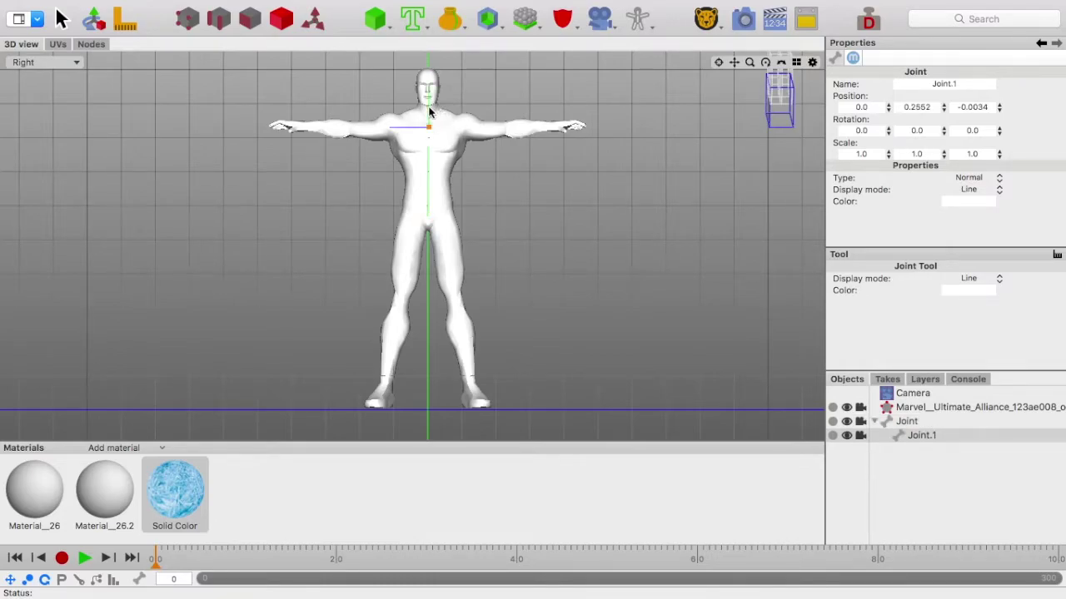
pyautogui.click(429, 110)
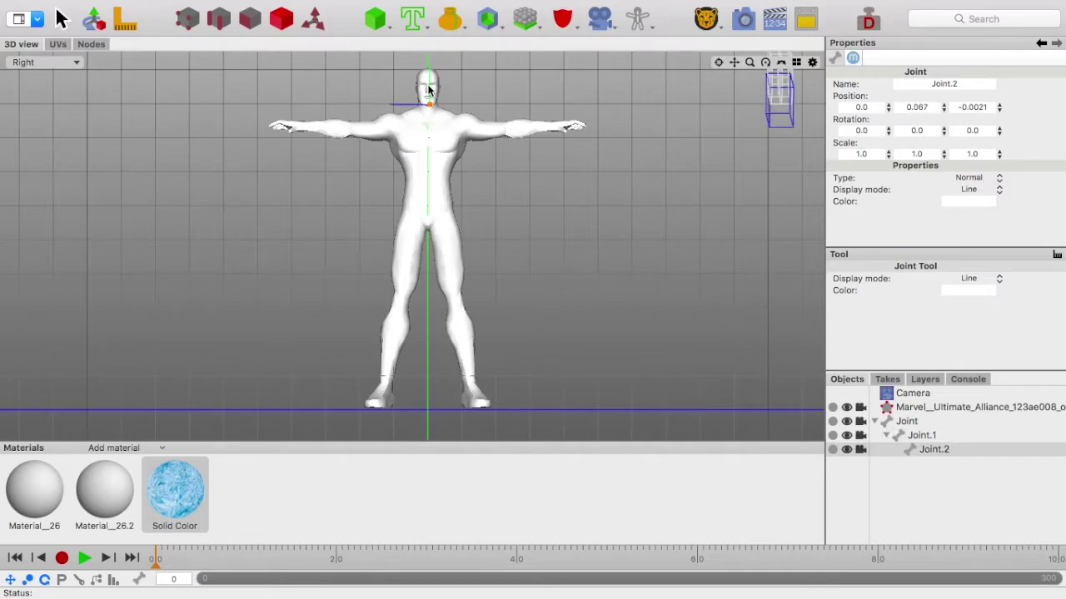
pyautogui.click(427, 84)
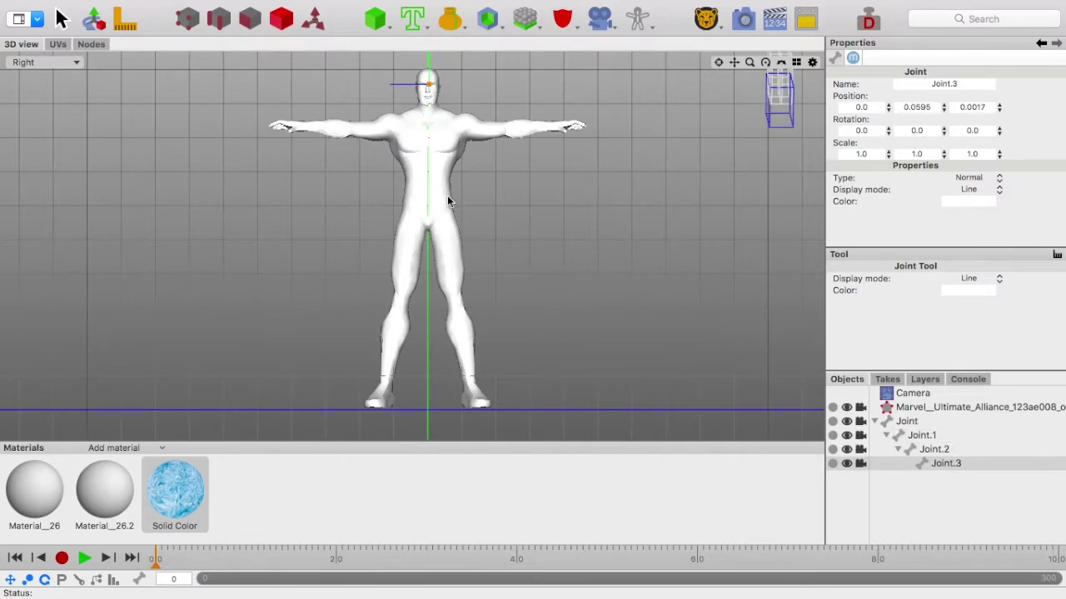
# - Colour Joint.3 blue and switch its display mode to Diamond
pyautogui.click(968, 201)
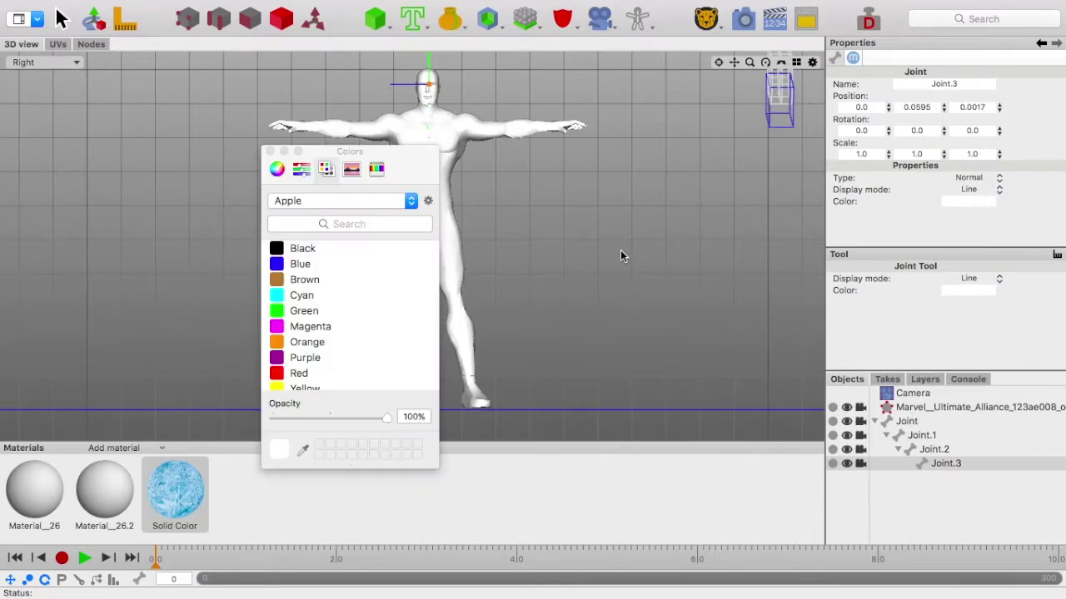
pyautogui.click(302, 265)
pyautogui.click(270, 152)
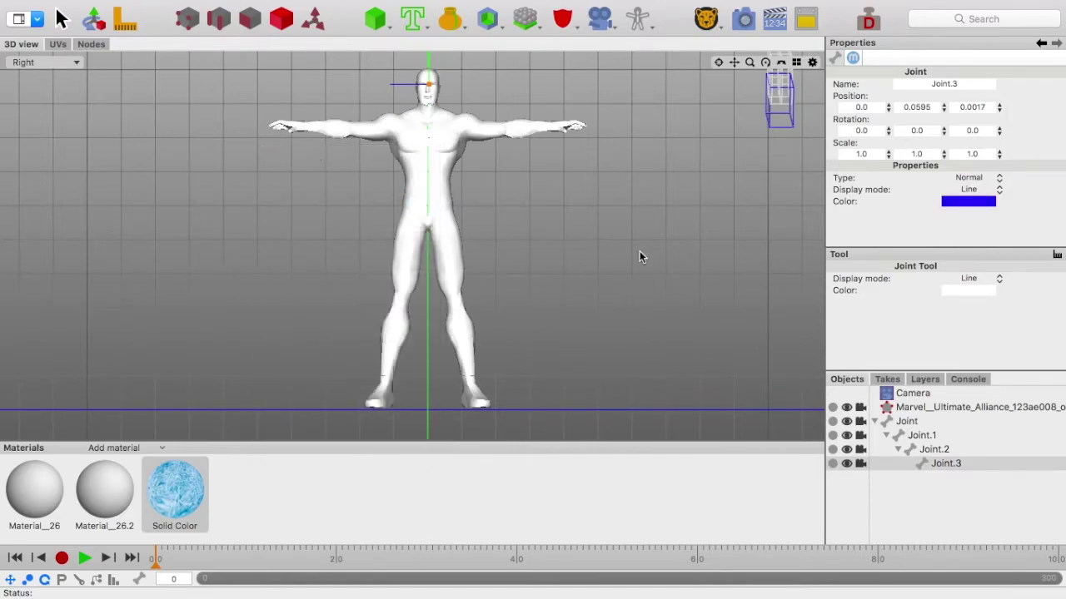
pyautogui.click(974, 190)
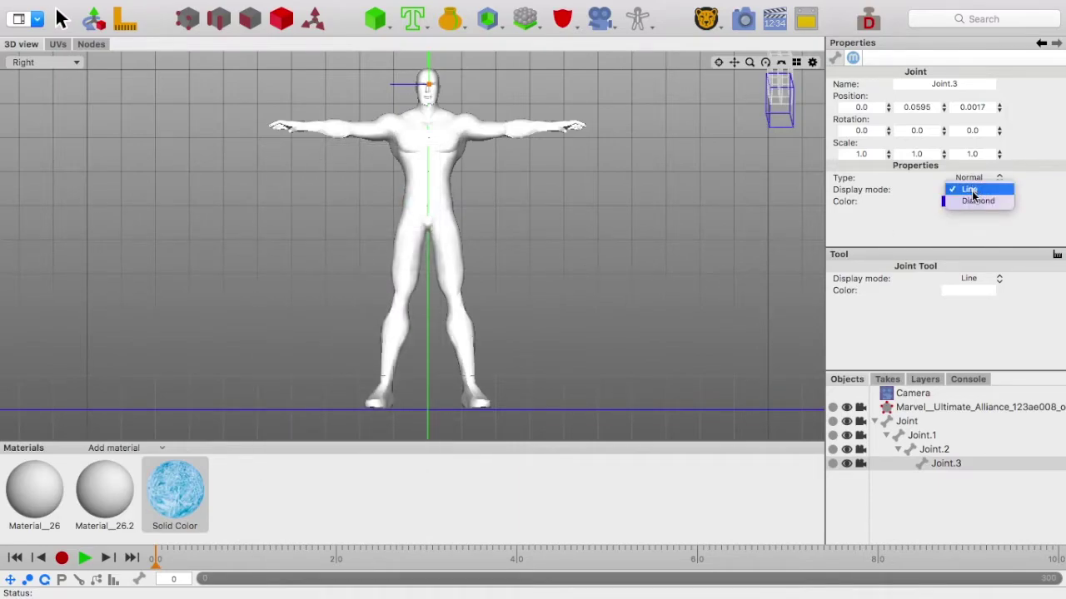
pyautogui.click(976, 203)
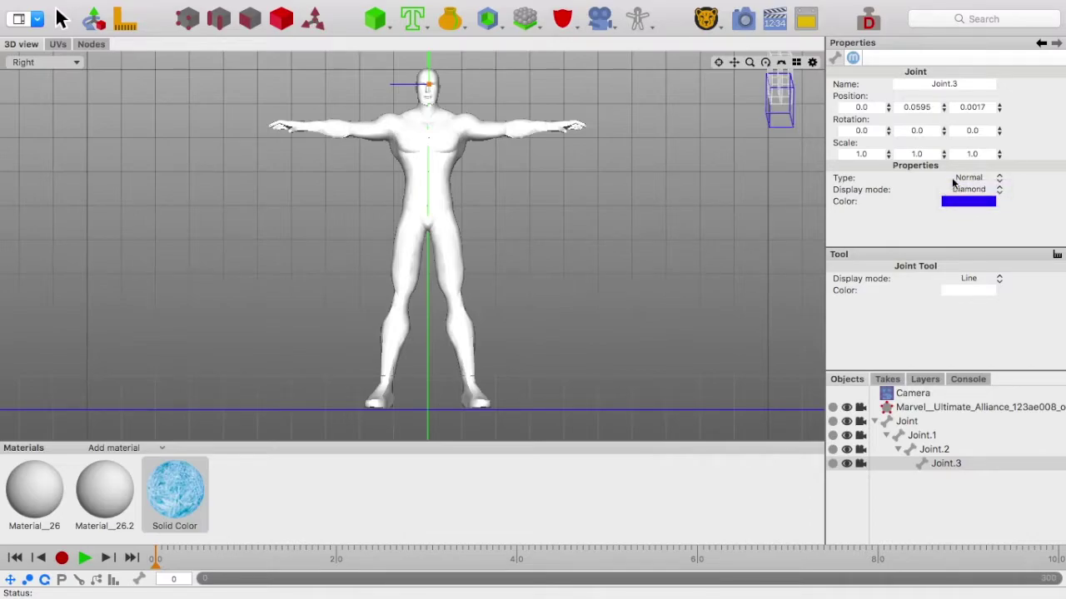
# - Keep Joint.3's type as Normal and recentre the view on the figure
pyautogui.click(967, 178)
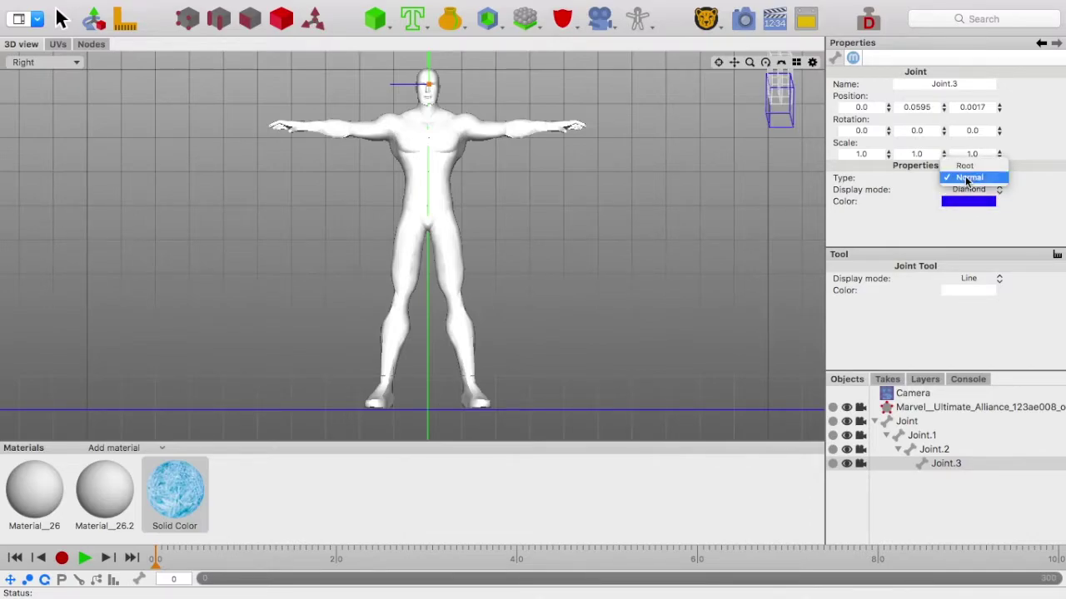
pyautogui.click(967, 179)
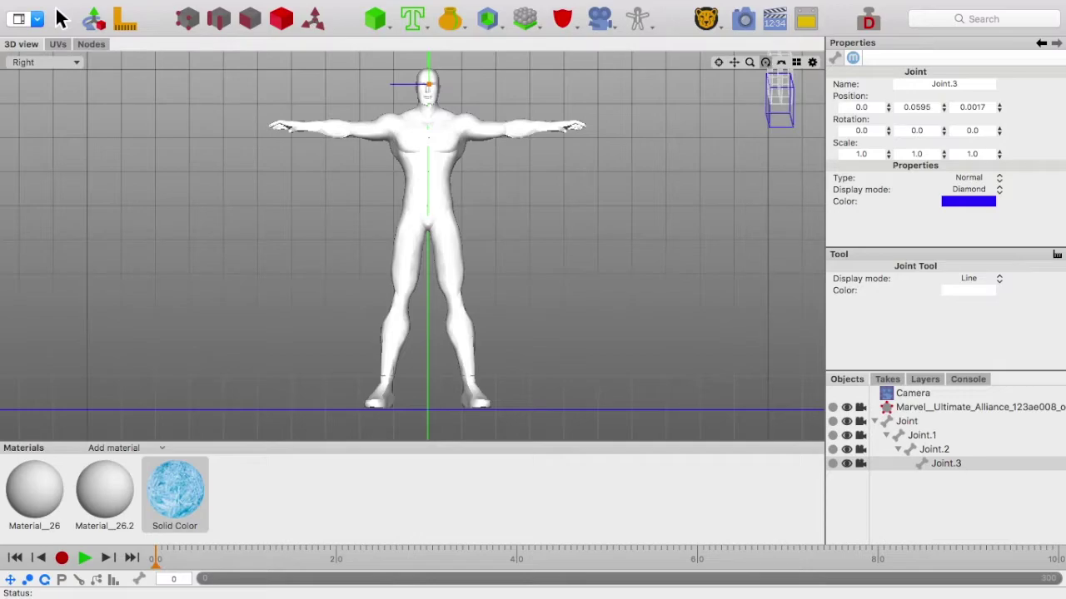
pyautogui.moveTo(734, 62); pyautogui.dragTo(736, 395)
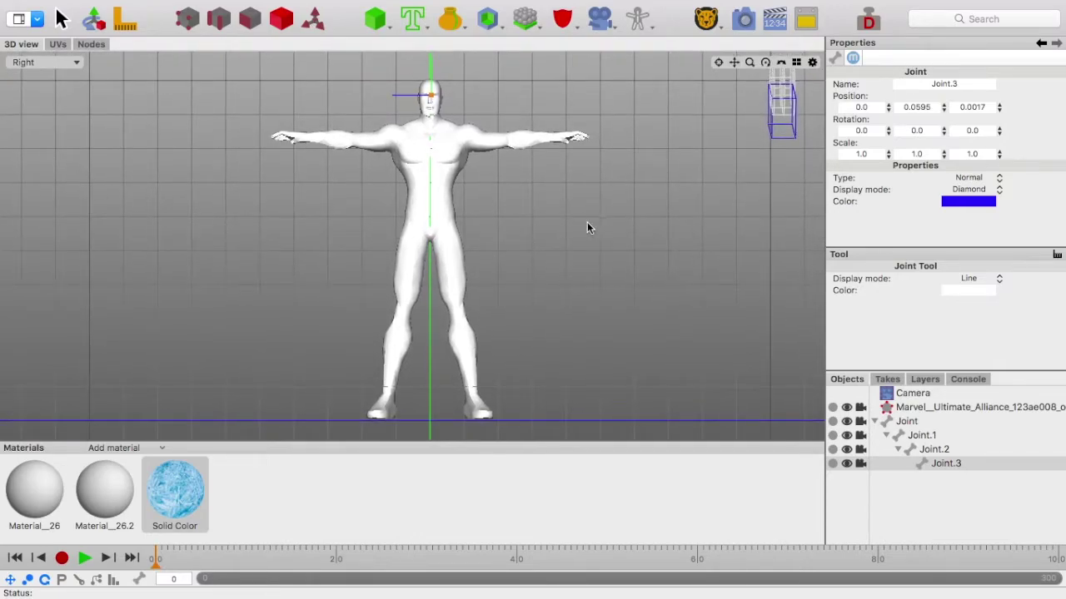
# - Branch from Joint.1 with arm chain Joint.4–Joint.6 from shoulder to wrist
pyautogui.click(909, 423)
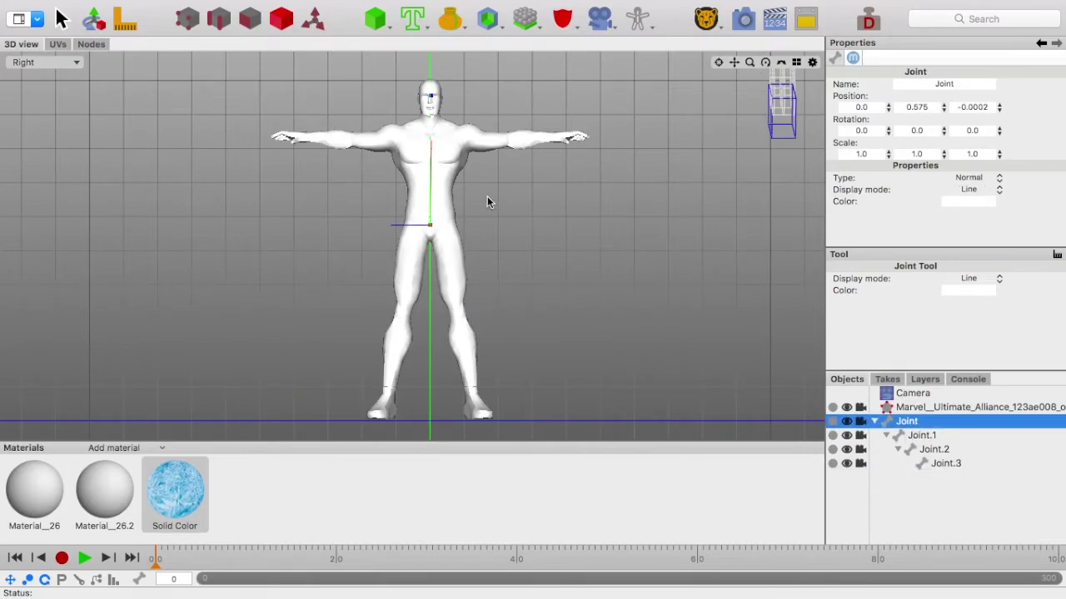
pyautogui.click(925, 435)
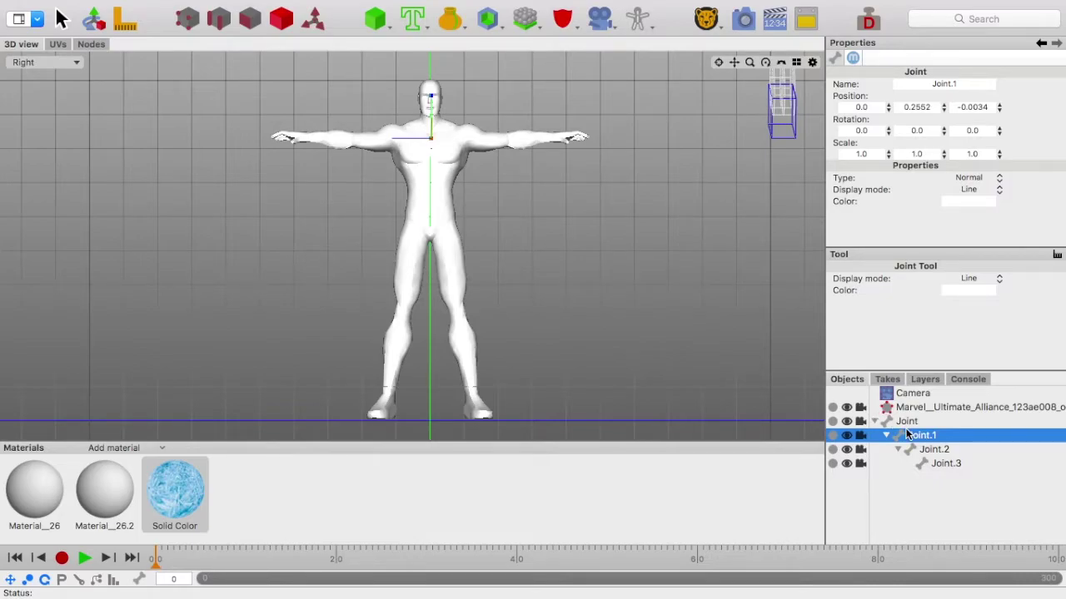
pyautogui.click(461, 137)
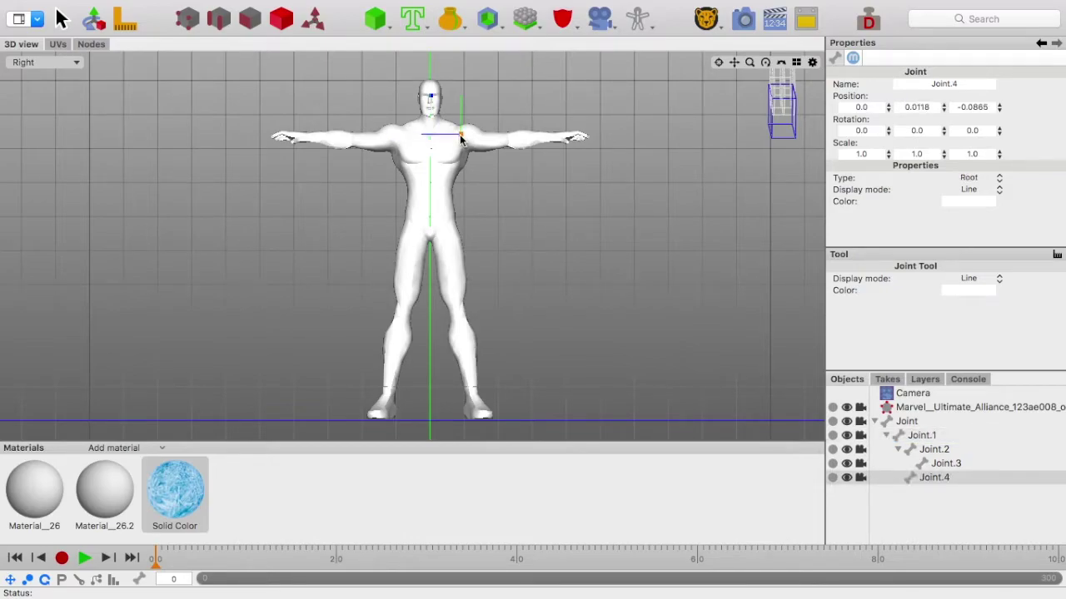
pyautogui.click(510, 140)
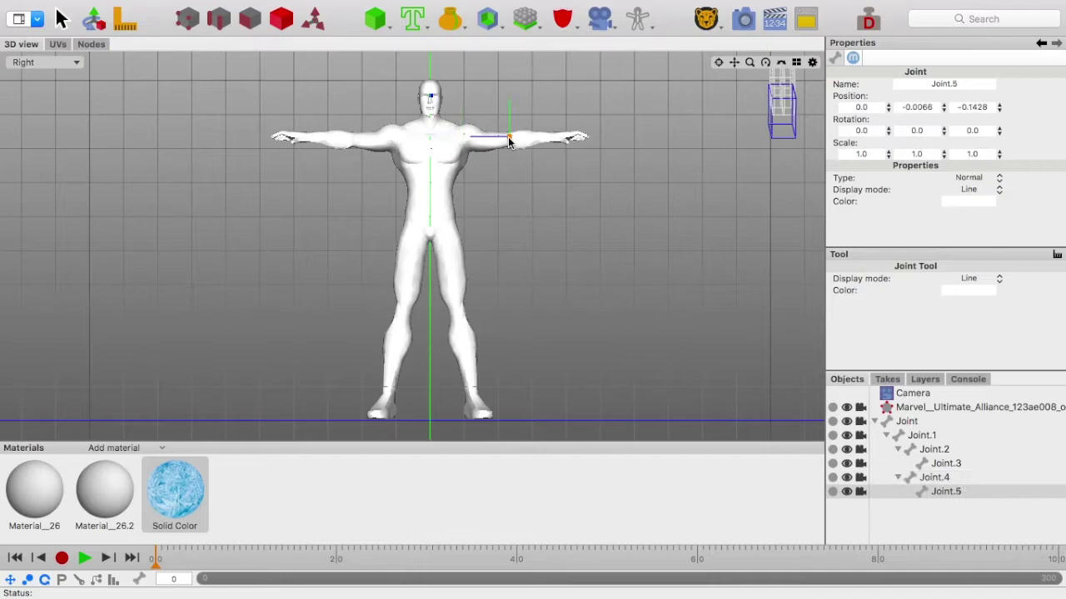
pyautogui.click(554, 139)
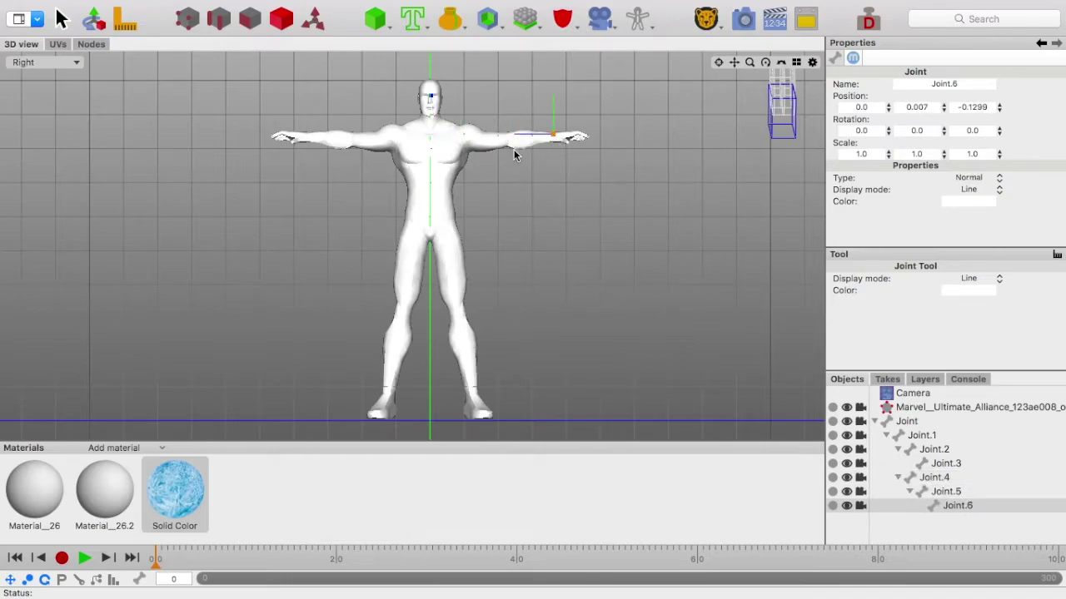
# - Add the second arm chain Joint.7–Joint.9 along the other arm to the hand
pyautogui.click(921, 436)
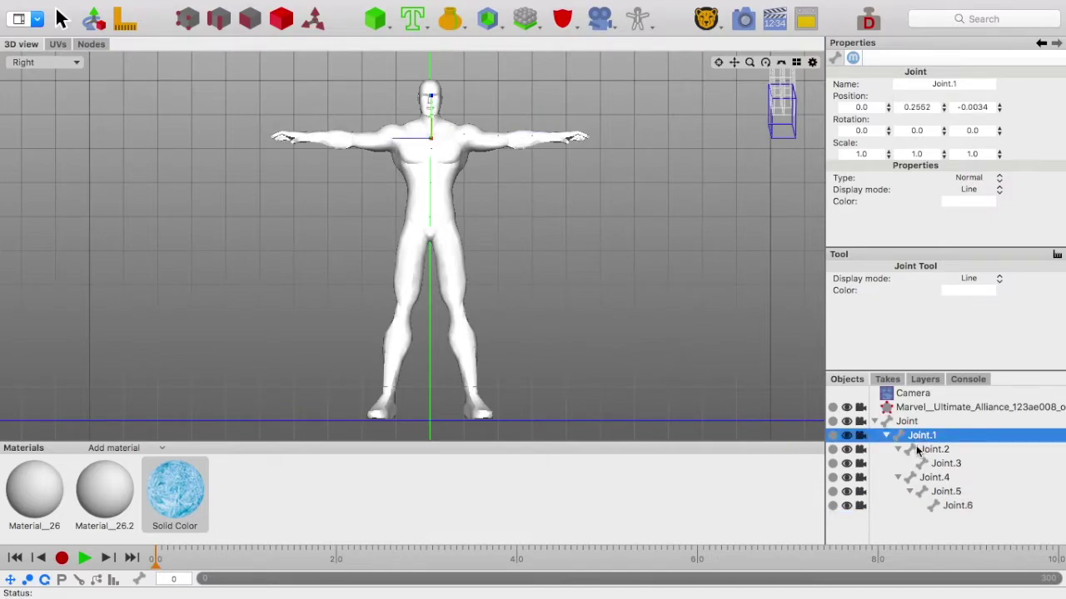
pyautogui.click(394, 138)
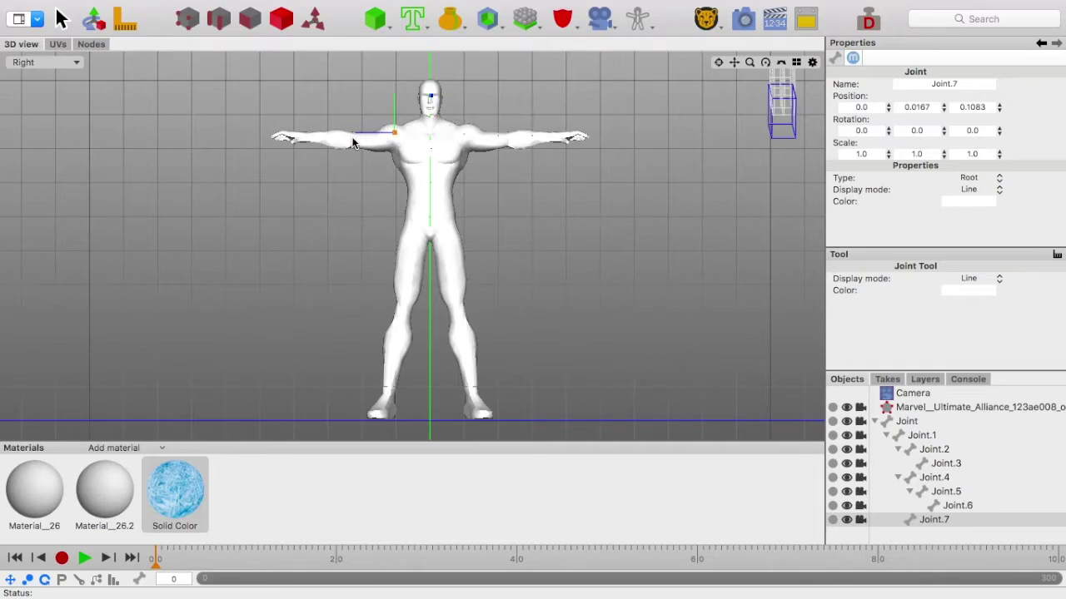
pyautogui.click(352, 138)
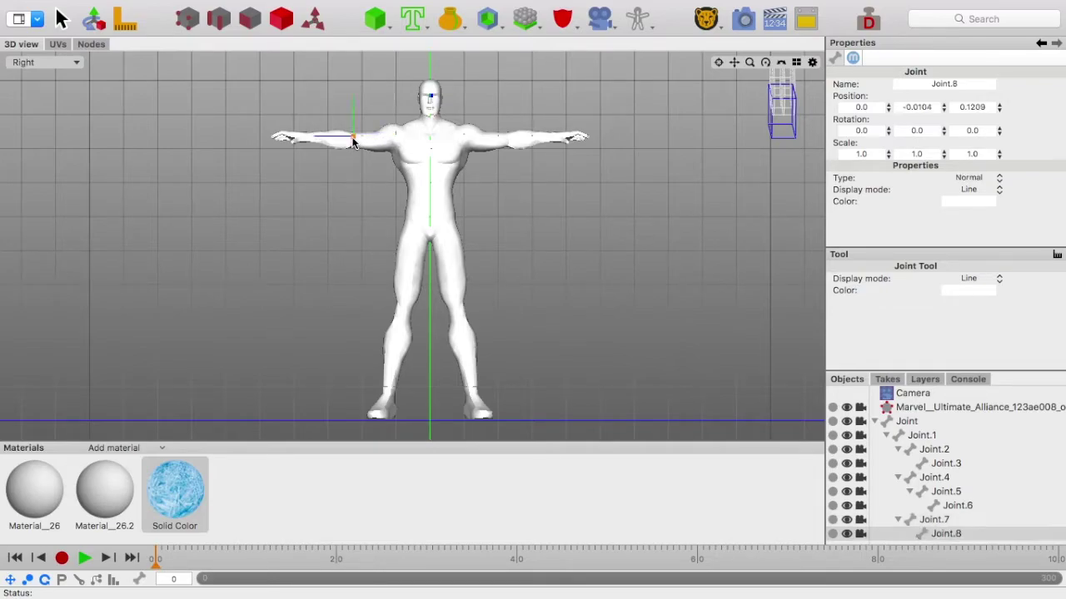
pyautogui.click(307, 139)
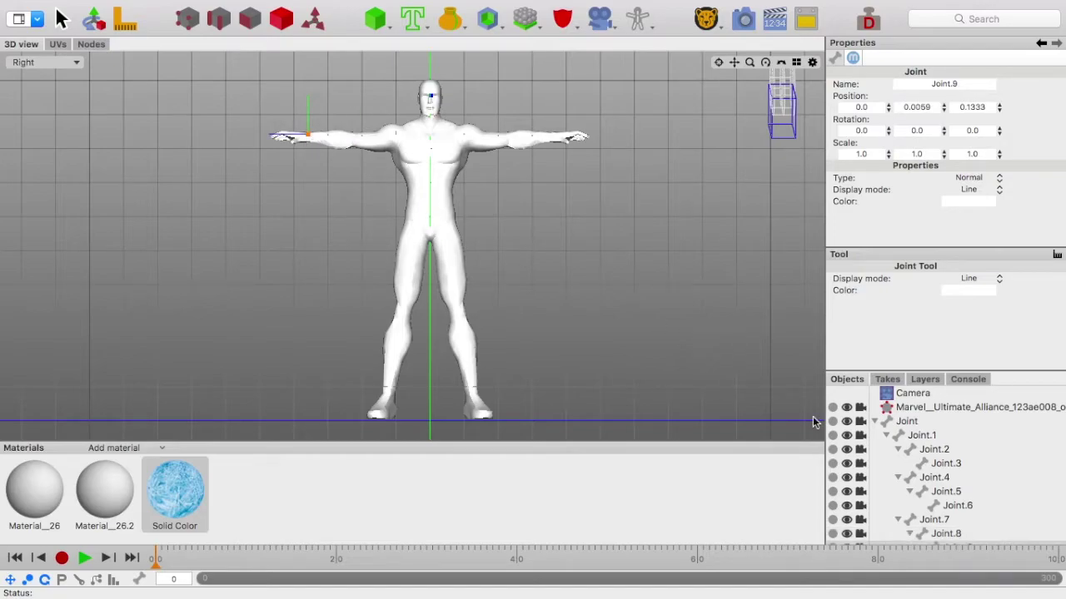
# - Add the first leg chain Joint.10–Joint.13 from the hip Joint through hip, knee, ankle and foot
pyautogui.scroll(-2, 967, 501)
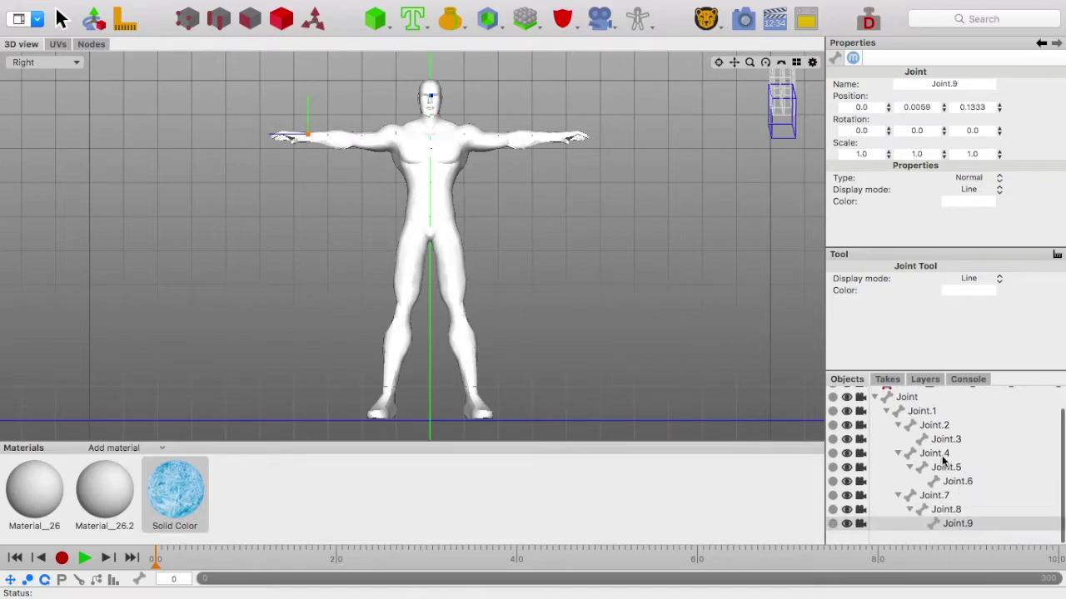
pyautogui.click(907, 400)
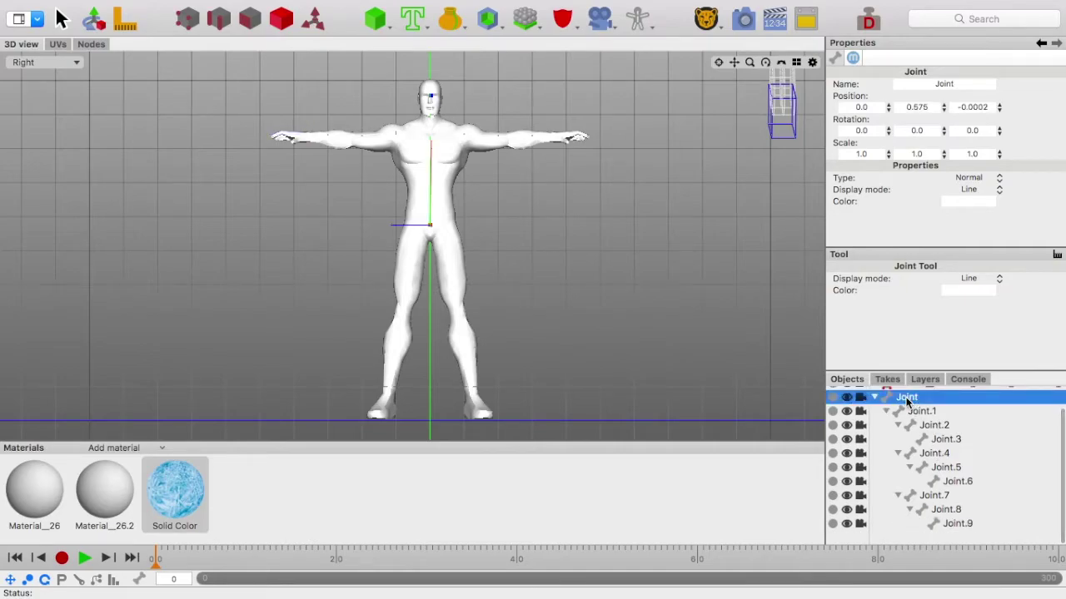
pyautogui.scroll(1, 916, 416)
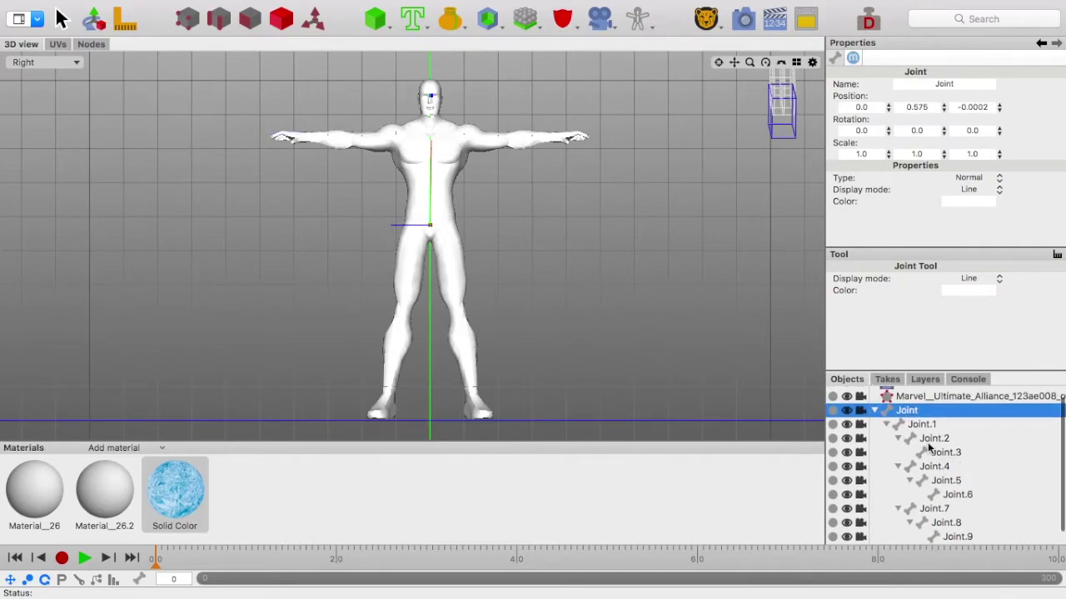
pyautogui.click(886, 425)
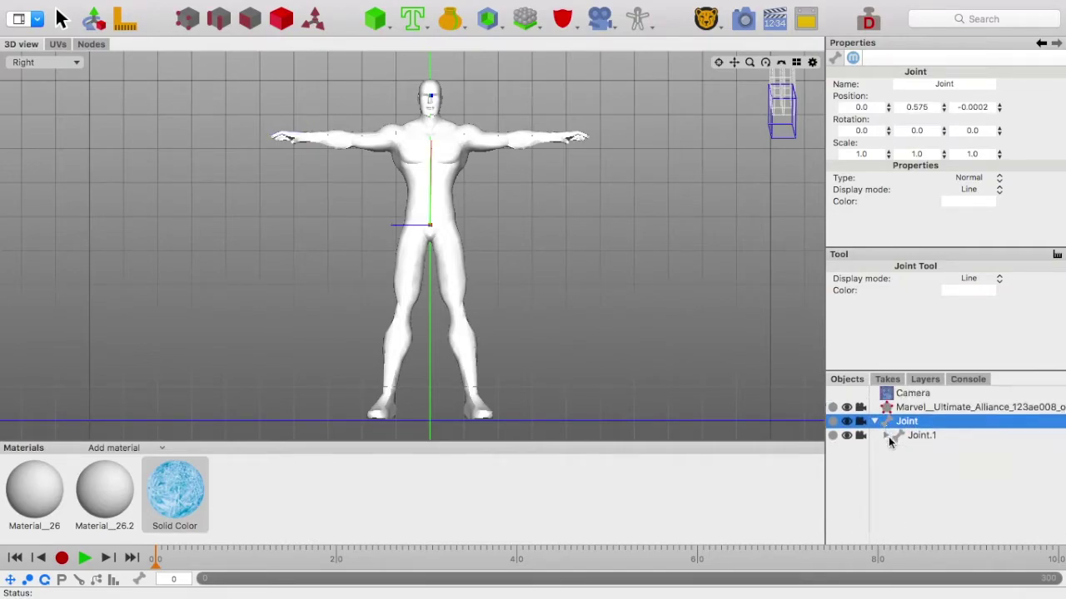
pyautogui.click(445, 233)
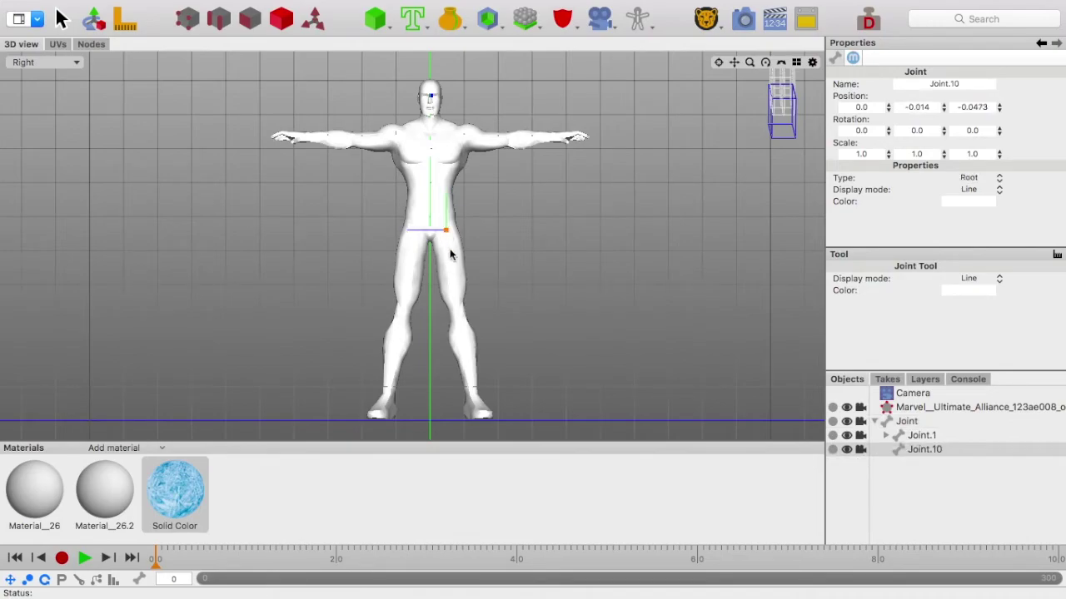
pyautogui.click(455, 310)
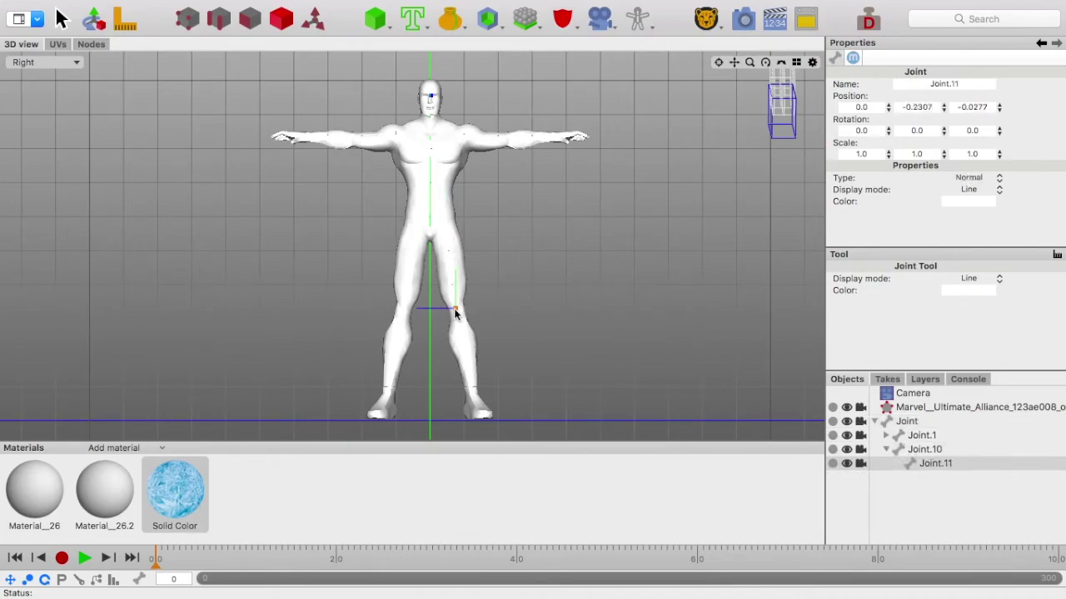
pyautogui.click(469, 387)
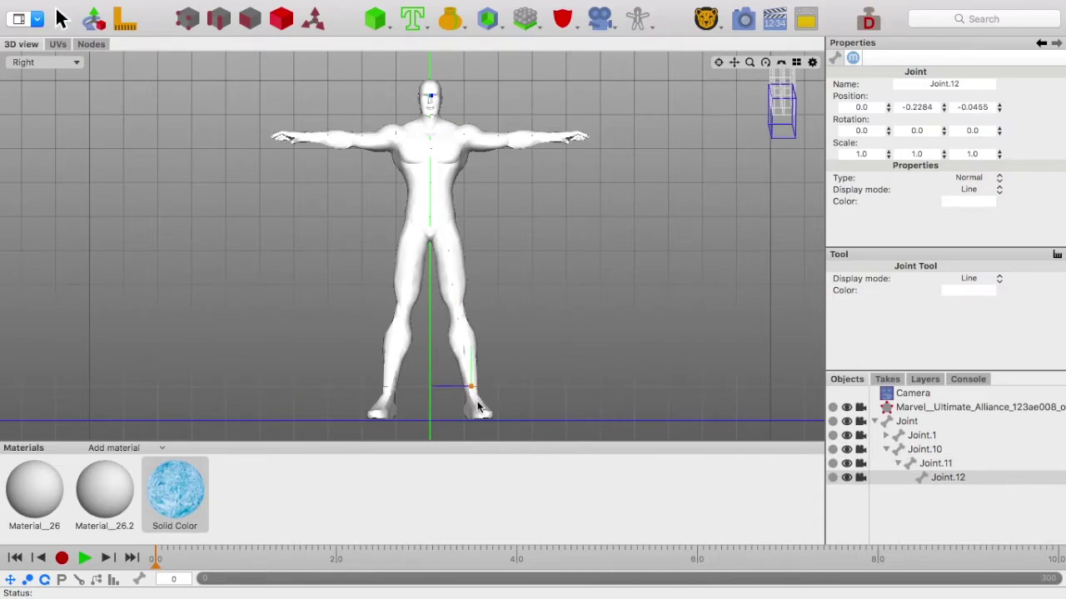
pyautogui.click(483, 411)
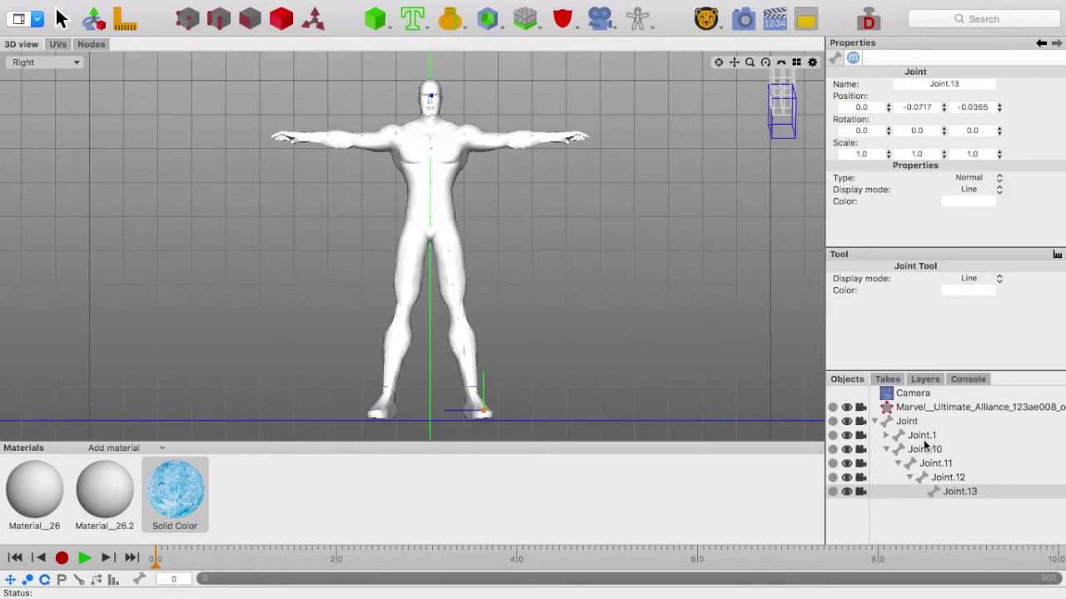
# - Add the second leg chain Joint.14–Joint.17 from the hip Joint down the other leg
pyautogui.click(924, 449)
pyautogui.click(906, 436)
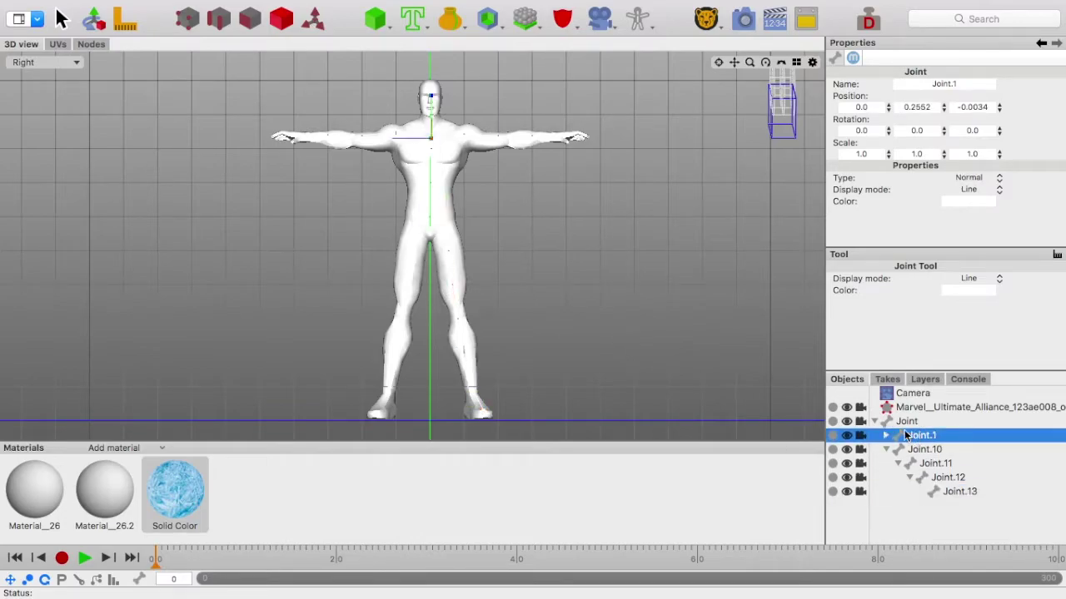
pyautogui.click(906, 425)
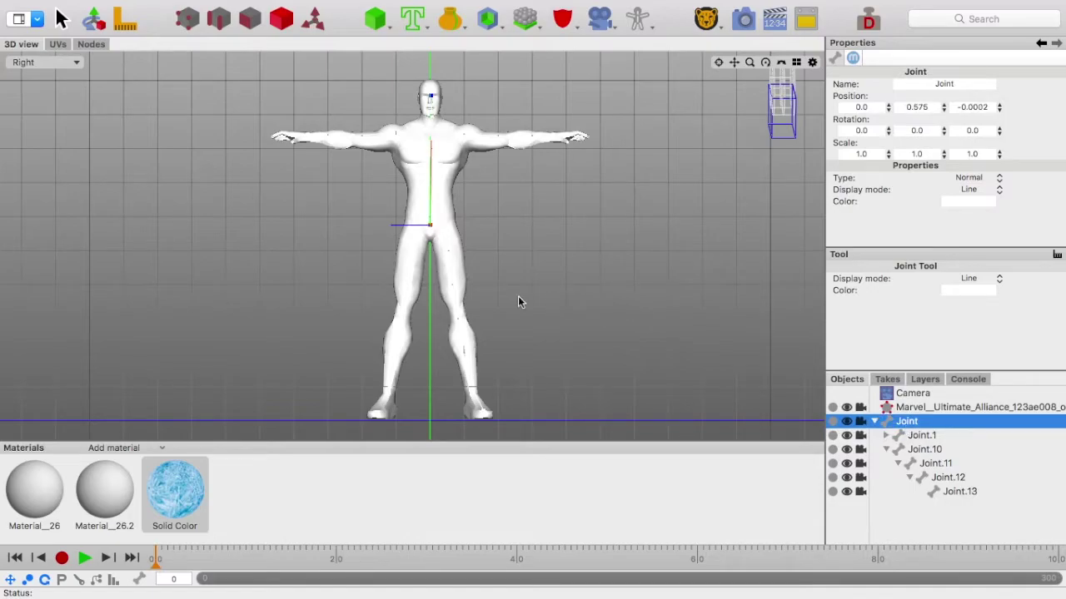
pyautogui.click(408, 232)
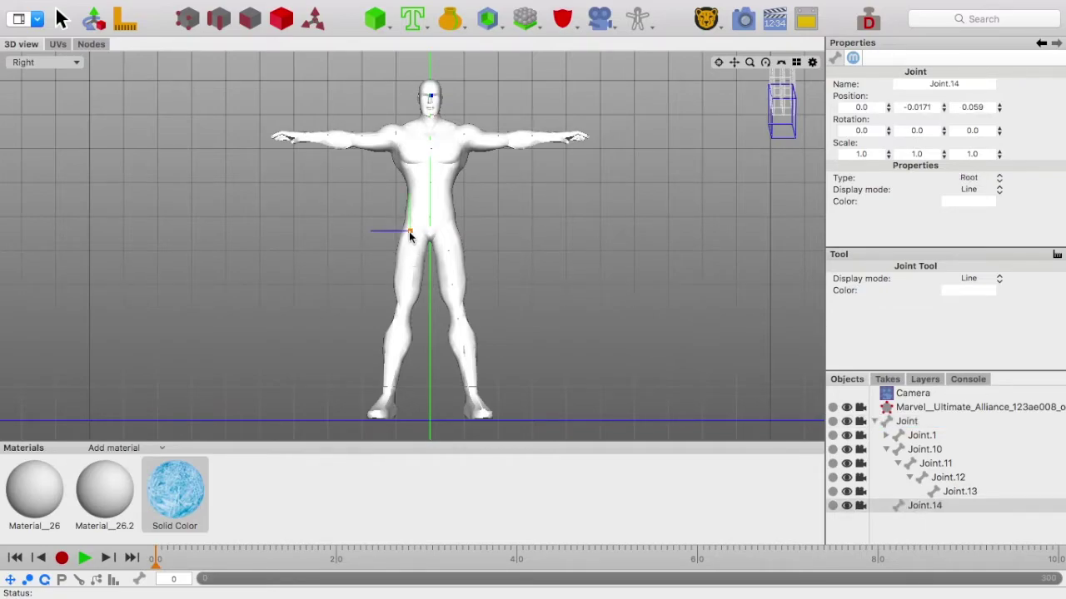
pyautogui.click(401, 311)
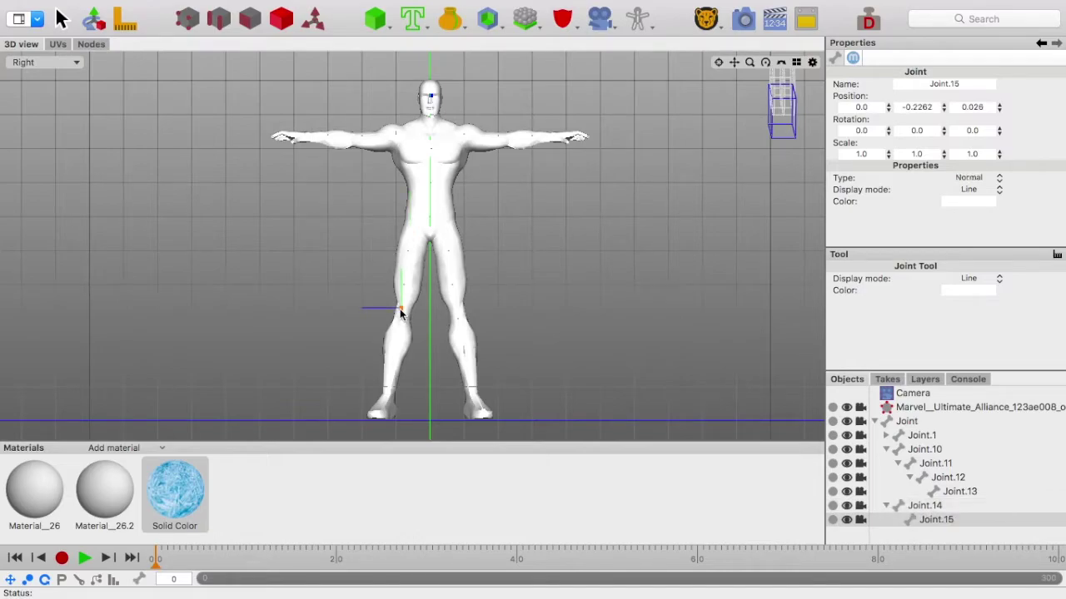
pyautogui.click(386, 393)
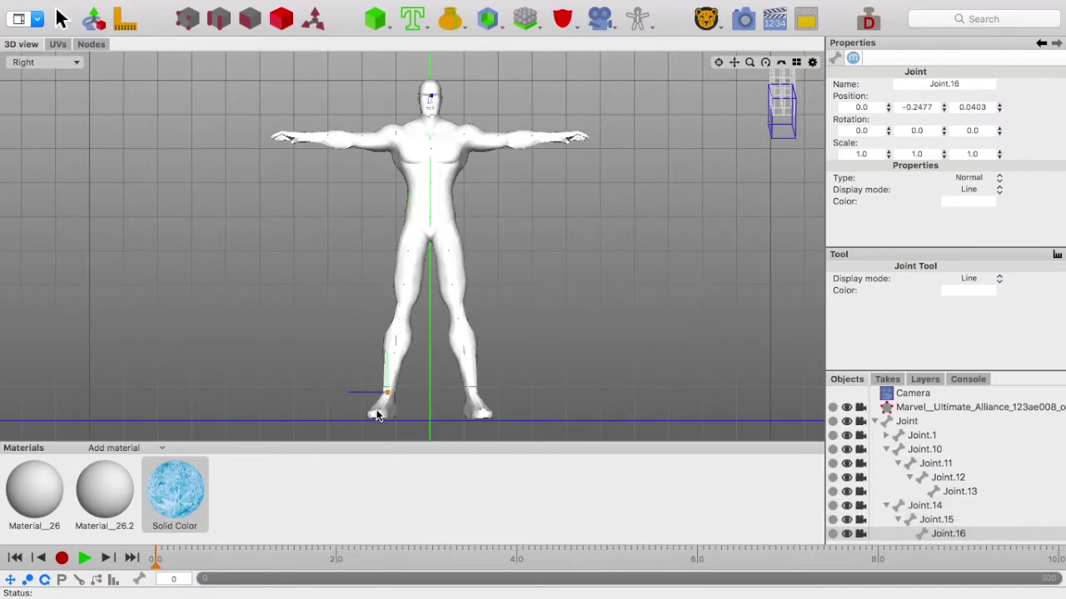
pyautogui.click(377, 413)
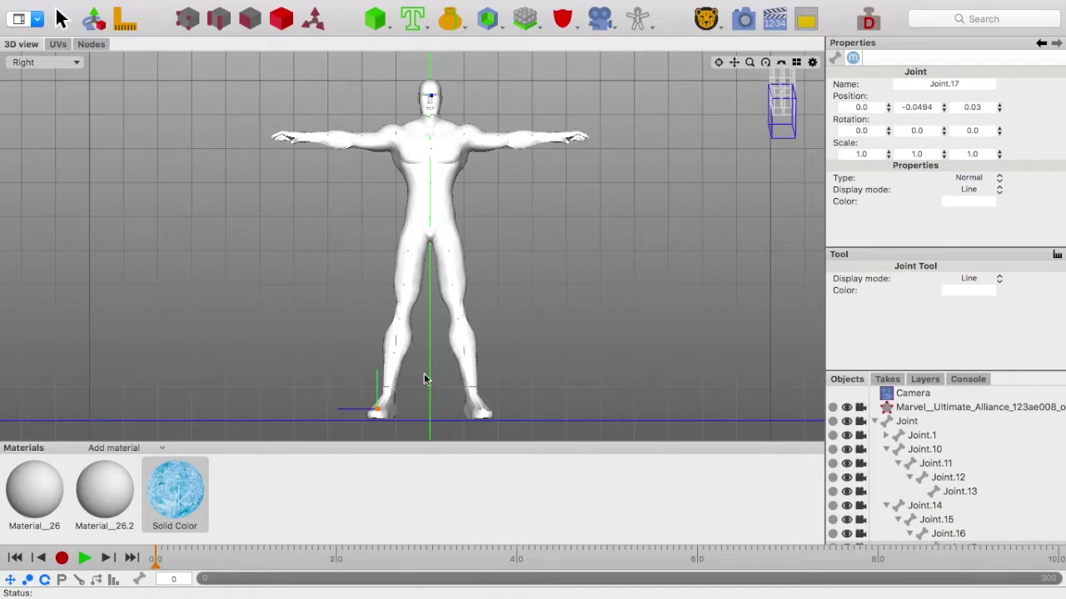
# - Collapse the leg branches Joint.16, Joint.14, Joint.12, Joint.11 and Joint.10
pyautogui.scroll(-2, 984, 500)
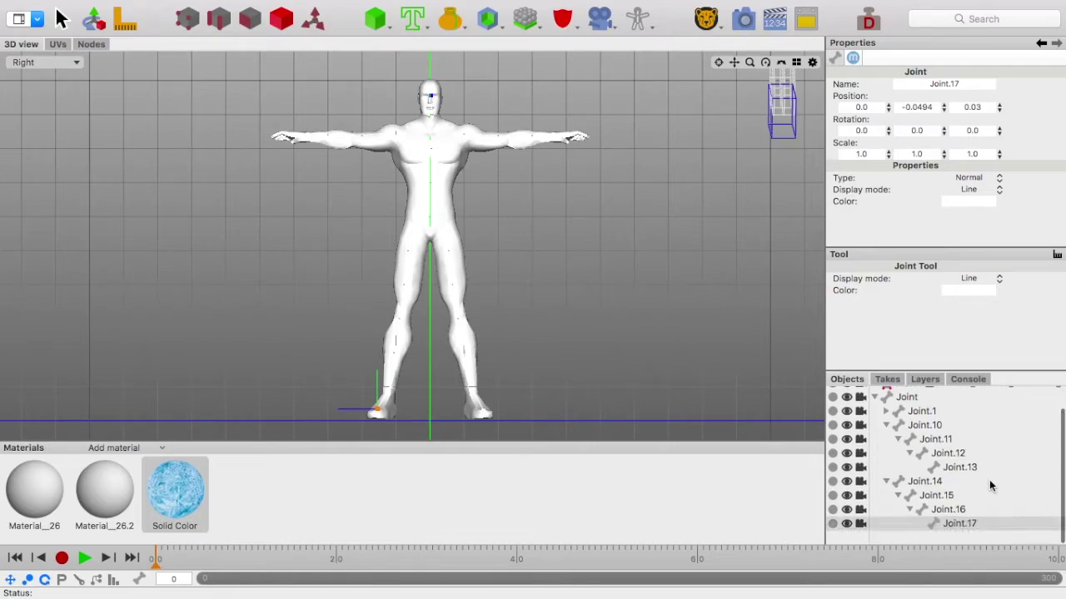
pyautogui.click(910, 510)
pyautogui.scroll(1, 903, 518)
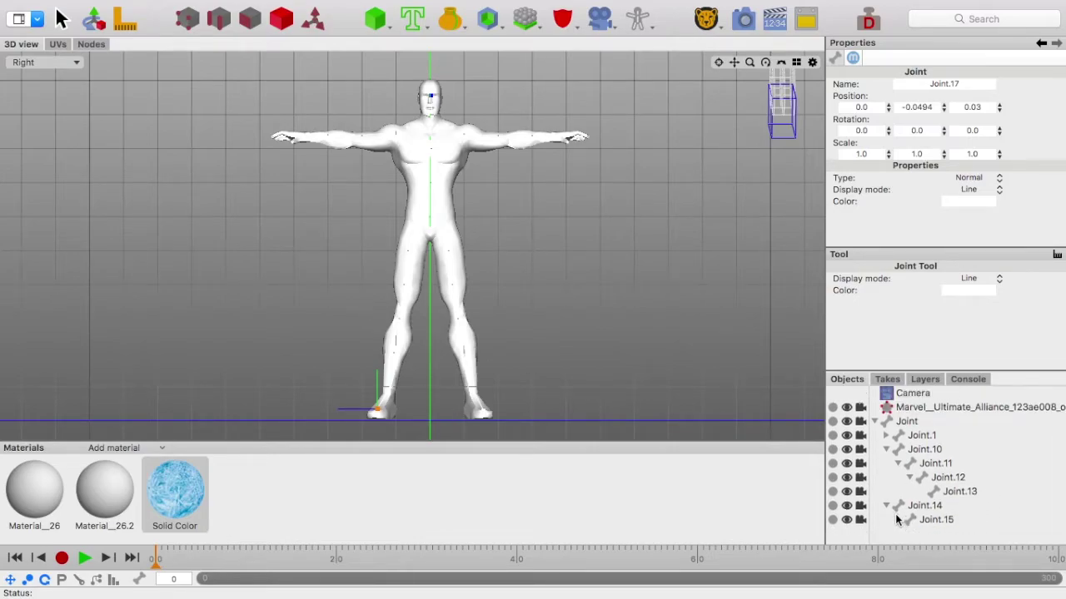
pyautogui.click(886, 506)
pyautogui.click(910, 477)
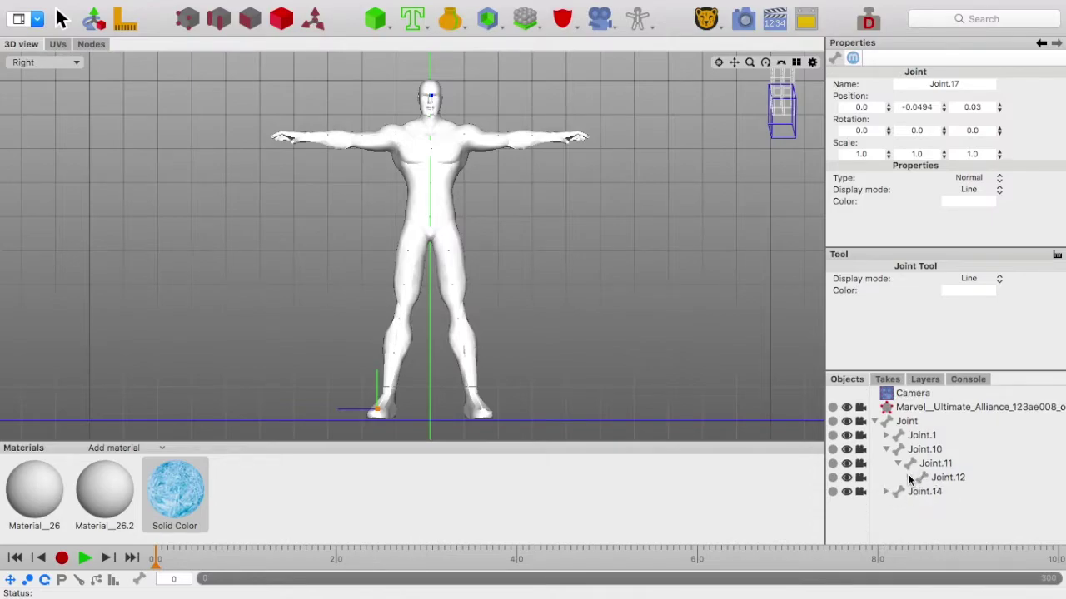
pyautogui.click(898, 463)
pyautogui.click(886, 450)
# - Collapse Joint.8, Joint.5, Joint.2, Joint.4, Joint.7 and Joint.1, then select the root Joint
pyautogui.click(886, 435)
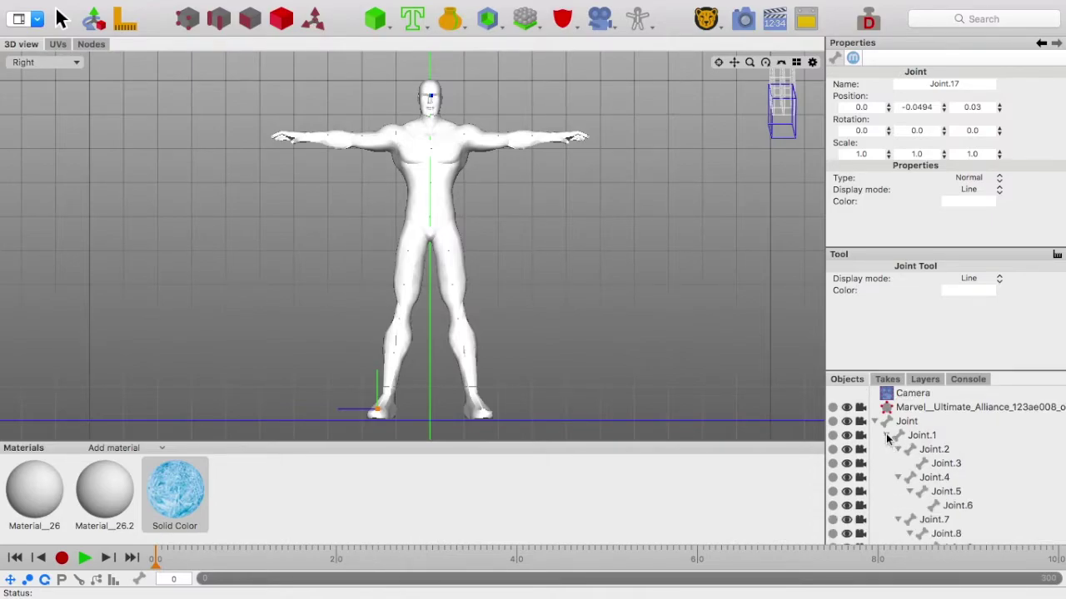
pyautogui.scroll(-3, 914, 546)
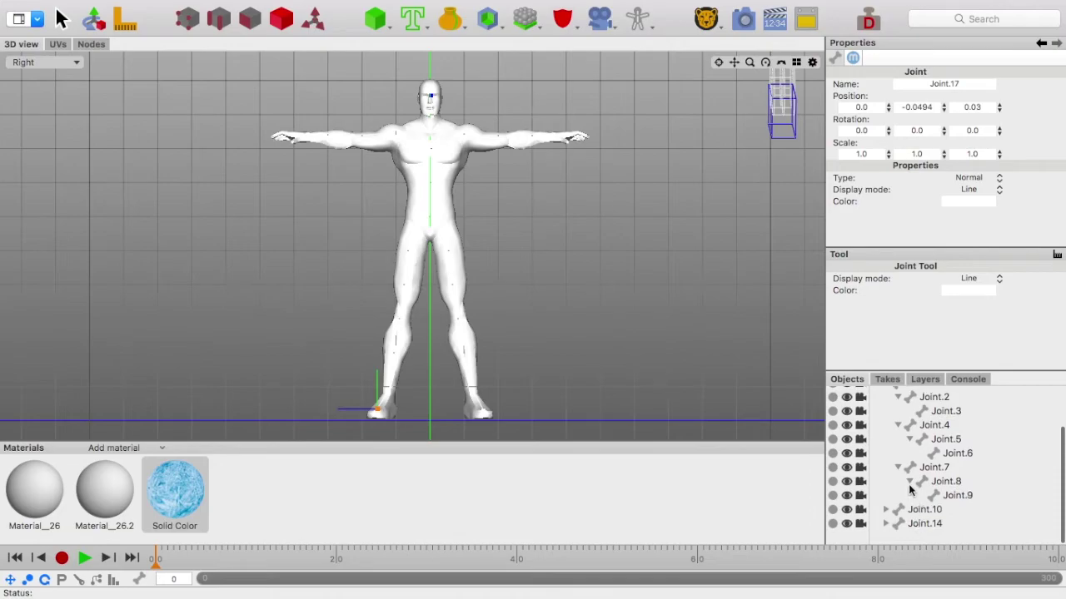
pyautogui.click(909, 482)
pyautogui.click(910, 454)
pyautogui.scroll(2, 908, 453)
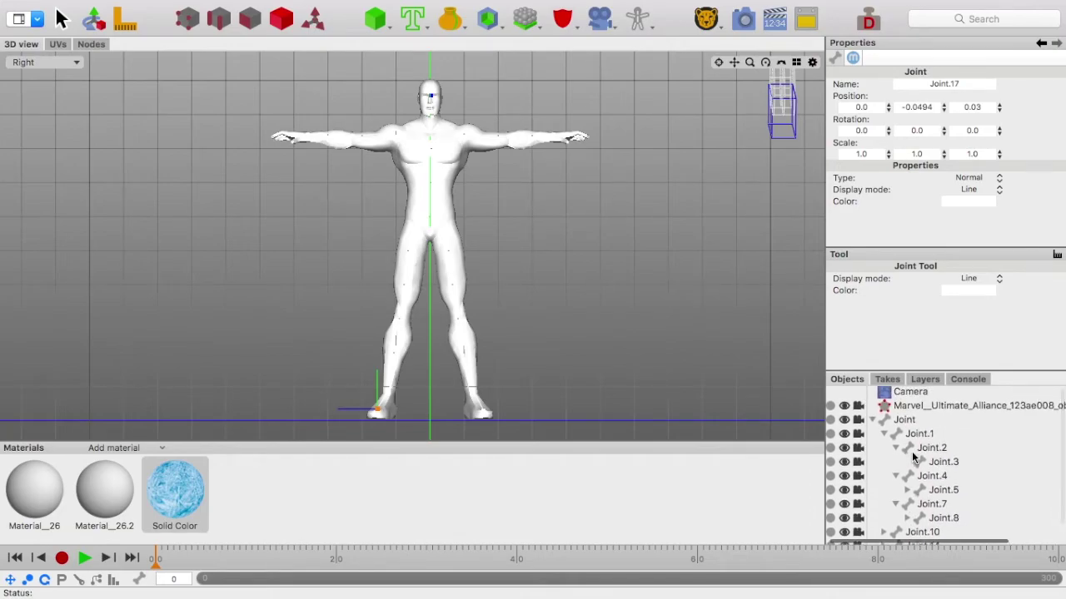
pyautogui.click(896, 448)
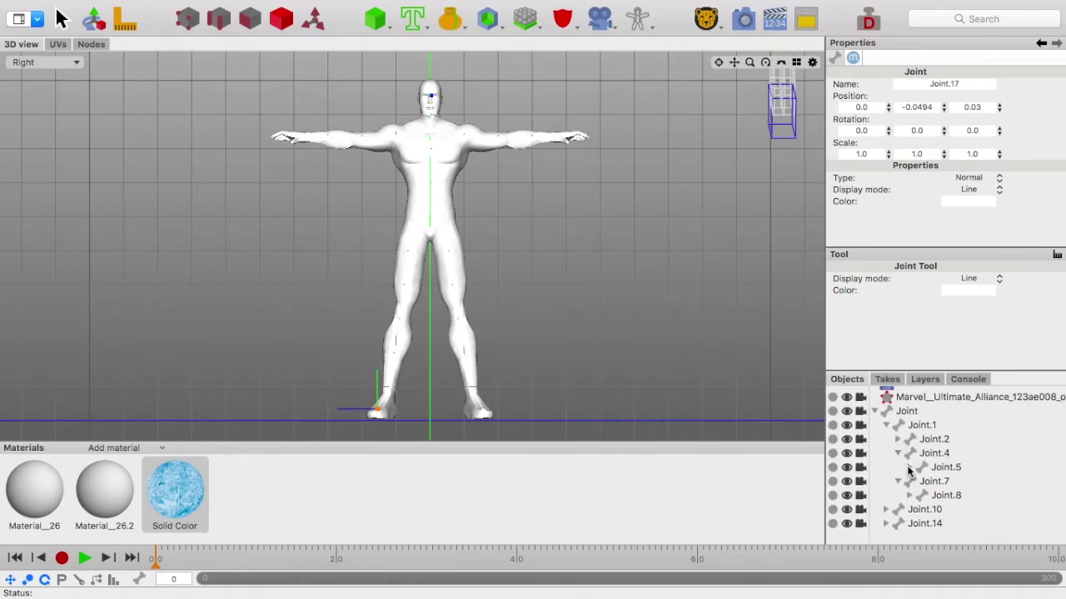
pyautogui.click(897, 463)
pyautogui.click(899, 477)
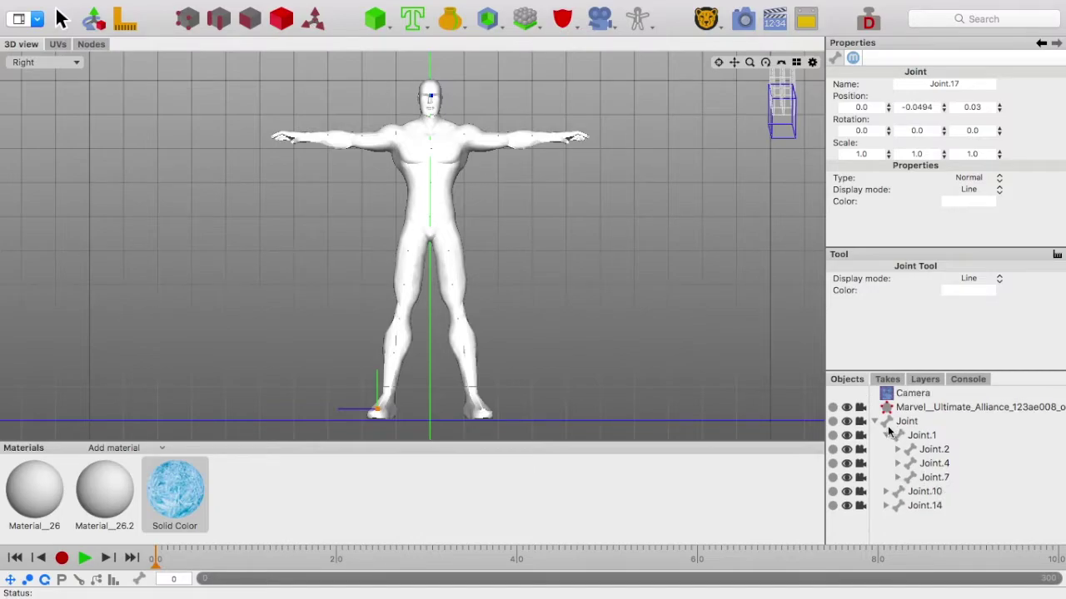
pyautogui.click(886, 436)
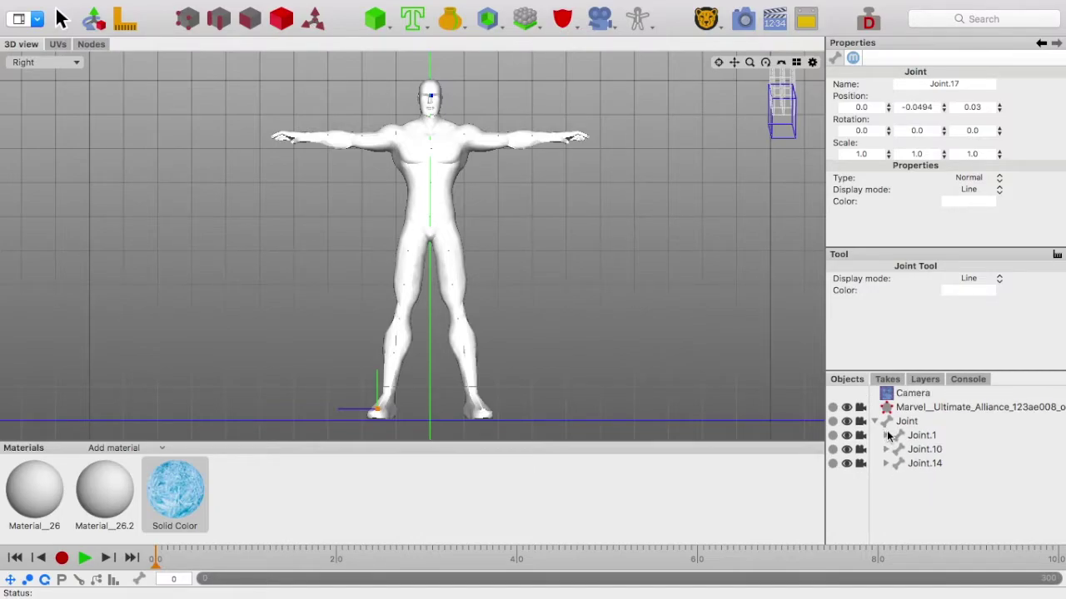
pyautogui.click(898, 422)
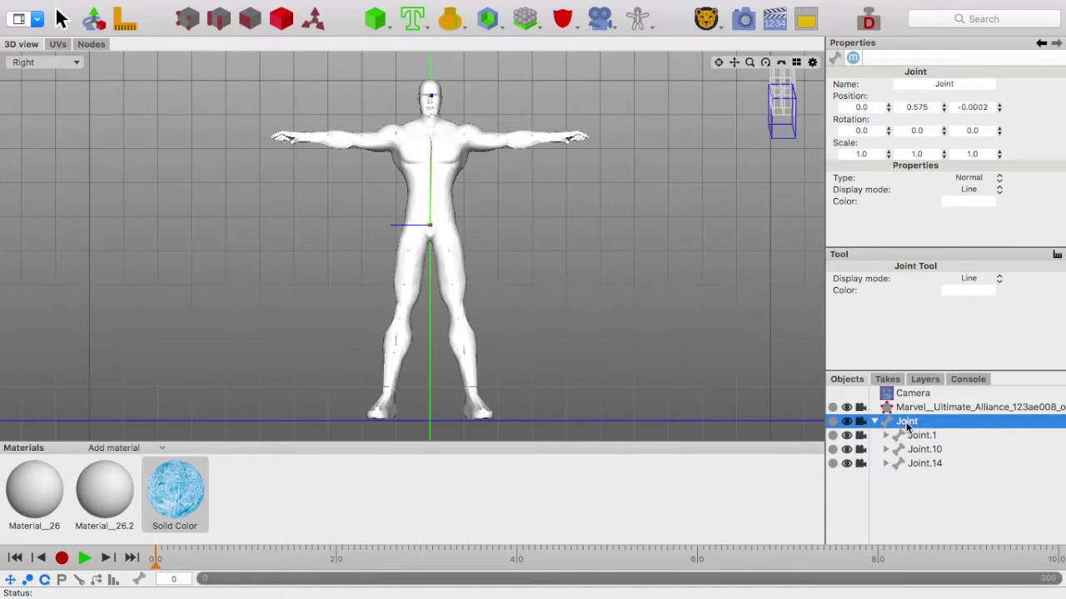
# - Rename the root Joint to Iceman
pyautogui.doubleClick(908, 423)
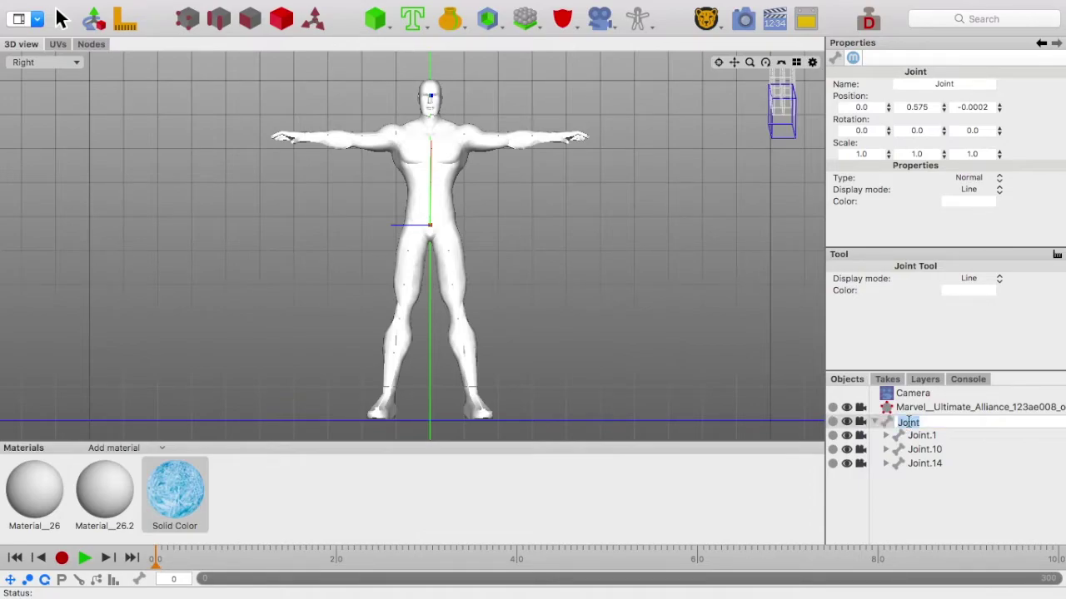
pyautogui.write('Iceman')
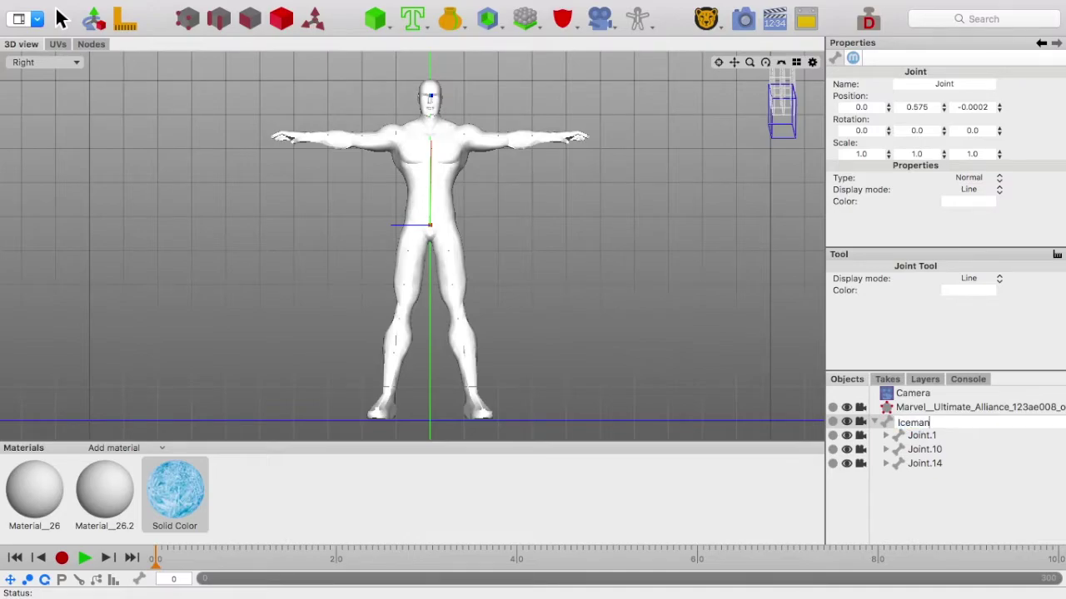
pyautogui.press('Return')
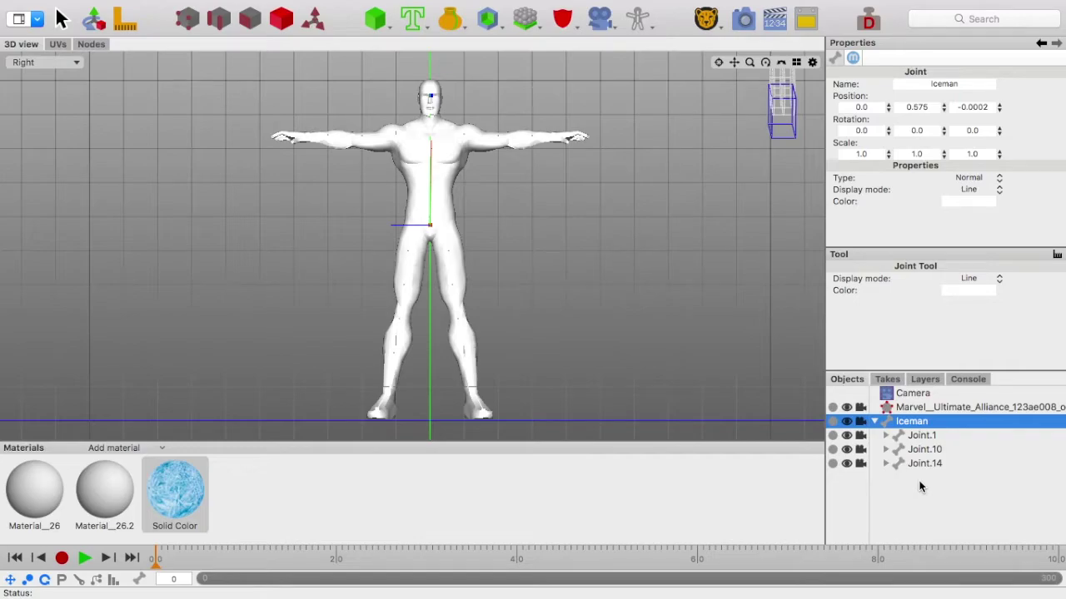
# - Expand Joint.1 and select Joint.2, Joint.4 and Joint.7 to locate them on the body
pyautogui.click(921, 436)
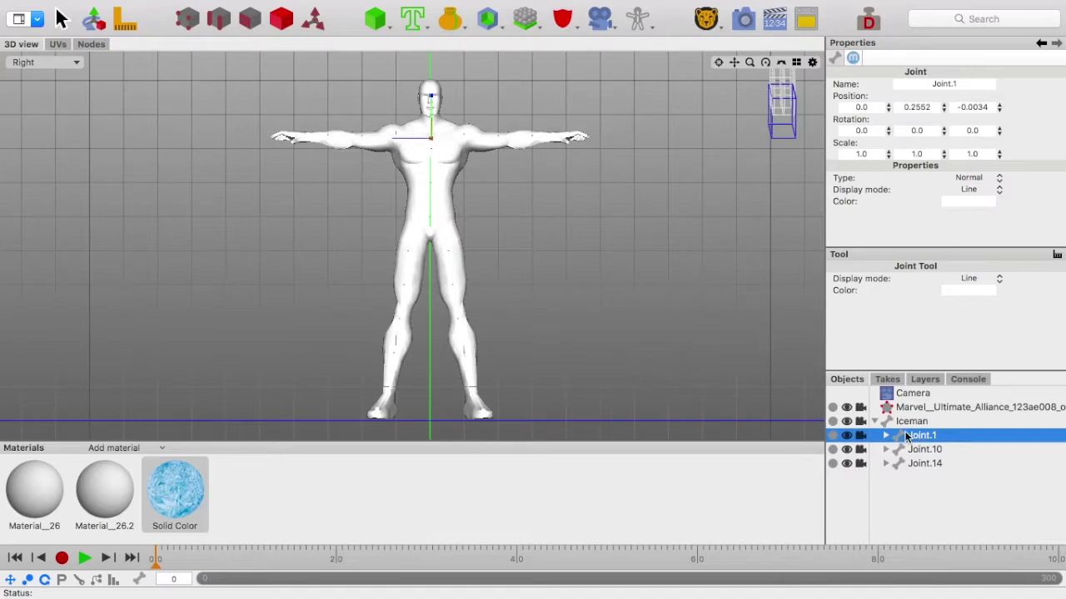
pyautogui.click(886, 435)
pyautogui.click(933, 449)
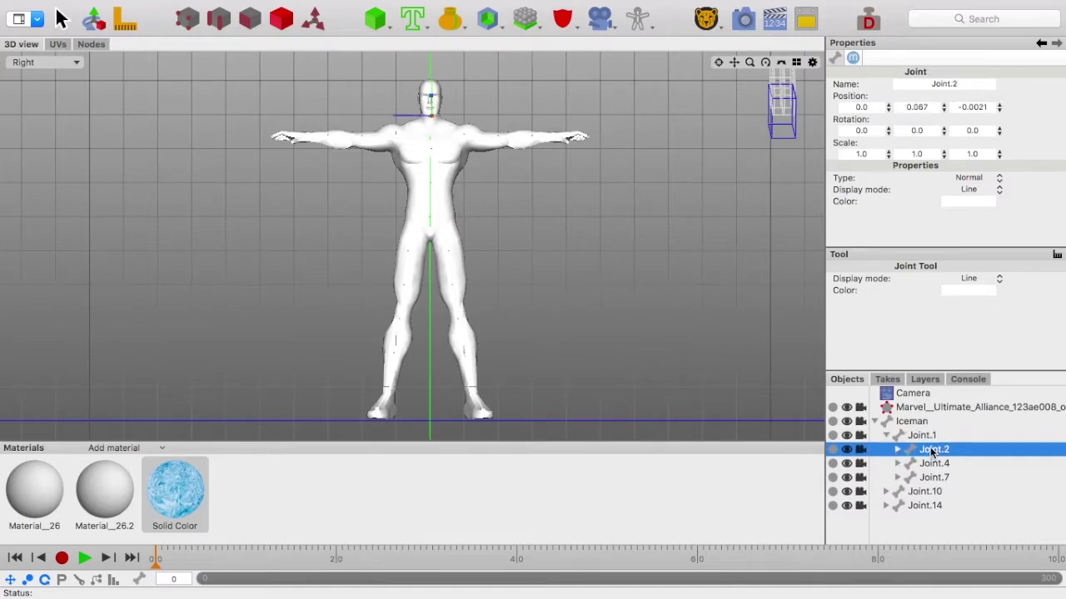
pyautogui.click(933, 463)
pyautogui.click(933, 478)
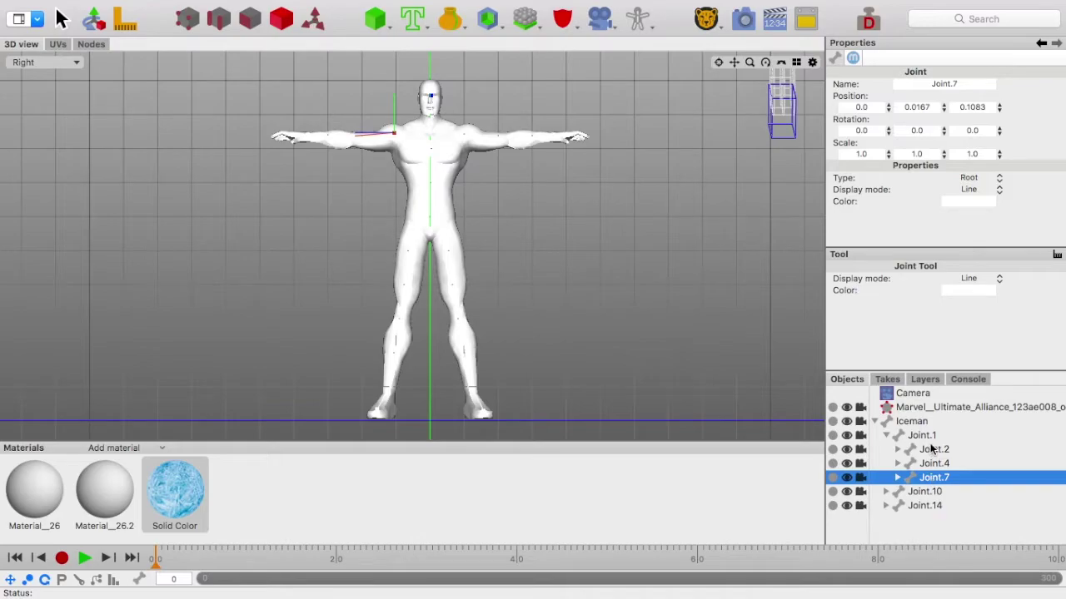
pyautogui.click(930, 451)
pyautogui.click(927, 437)
pyautogui.click(931, 452)
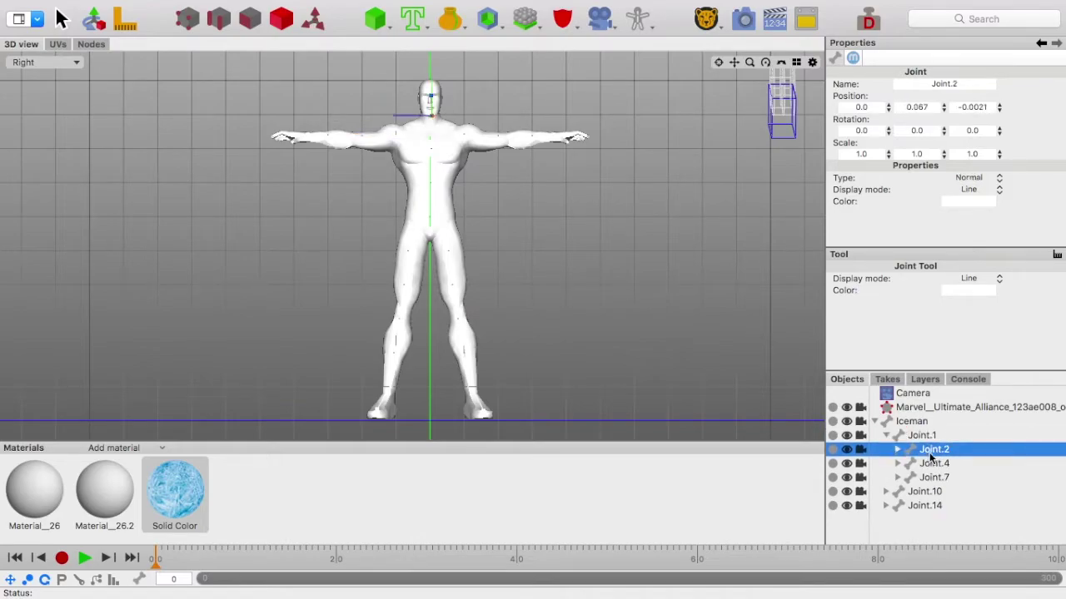
pyautogui.click(933, 463)
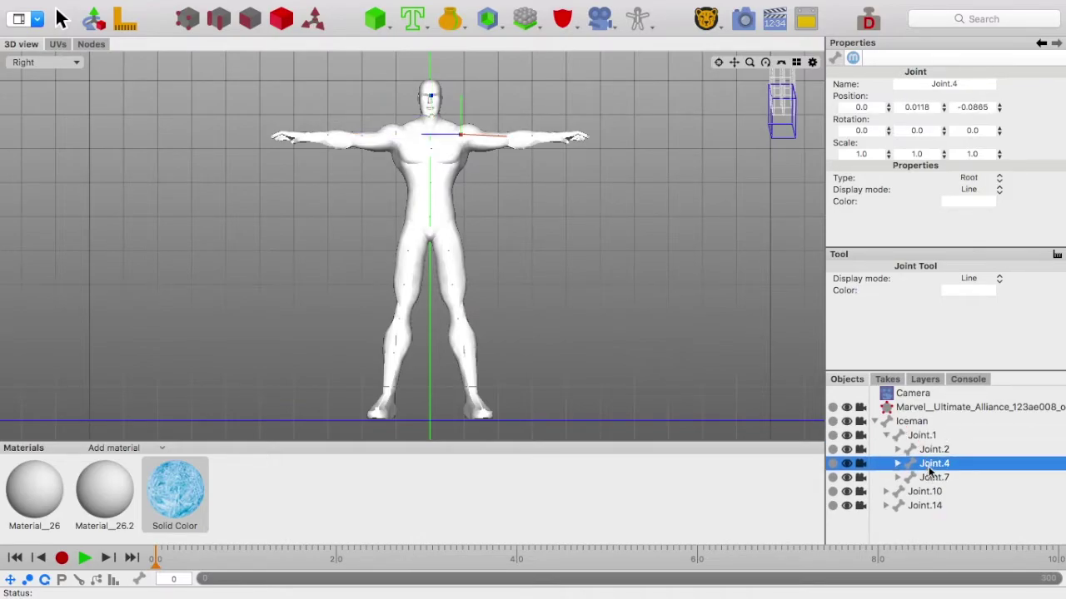
pyautogui.click(921, 437)
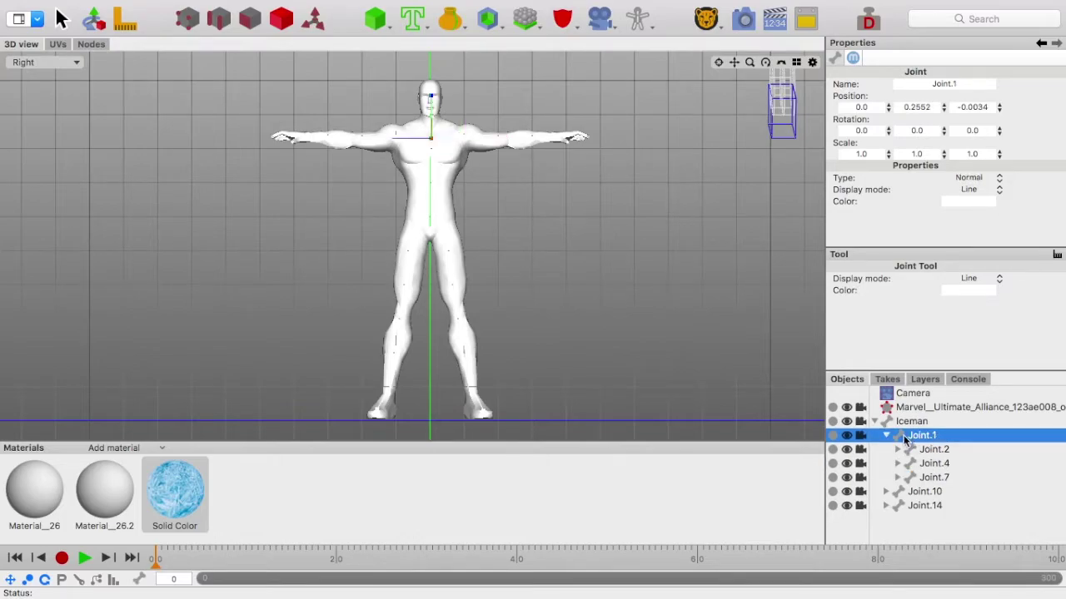
pyautogui.click(934, 451)
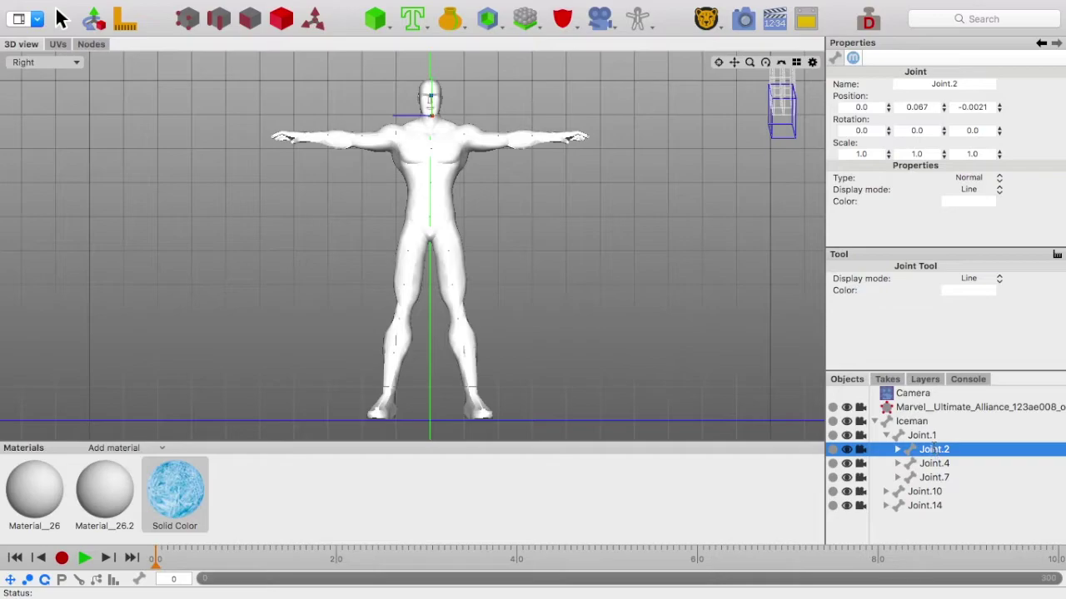
# - Rename Joint.2, Joint.4 and Joint.7 to Head, Arm 1 and Arm 2
pyautogui.doubleClick(934, 450)
pyautogui.write('He')
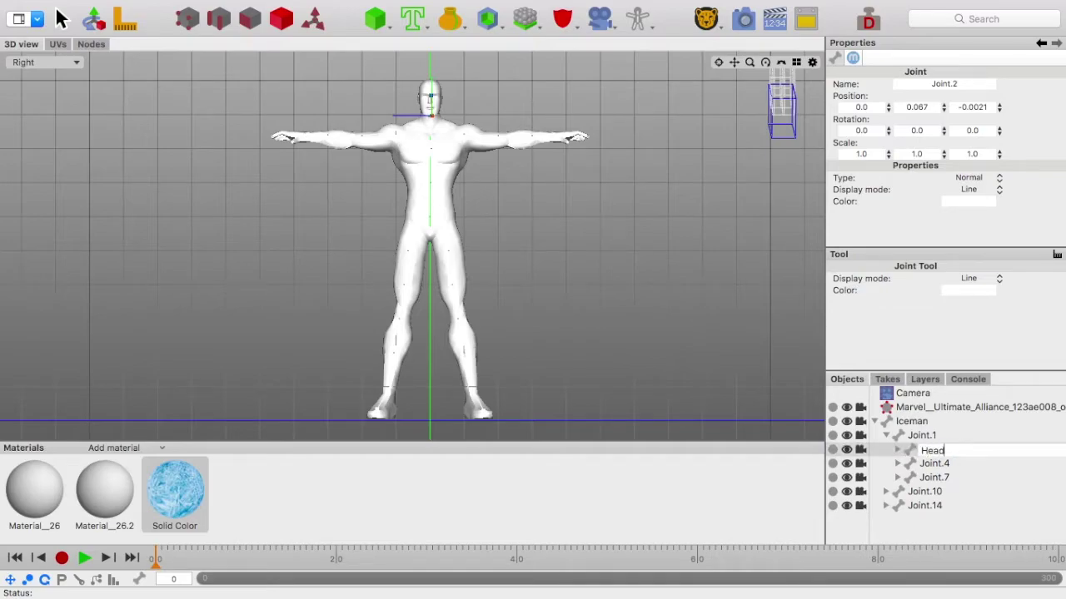
pyautogui.write('ad')
pyautogui.click(935, 465)
pyautogui.doubleClick(935, 465)
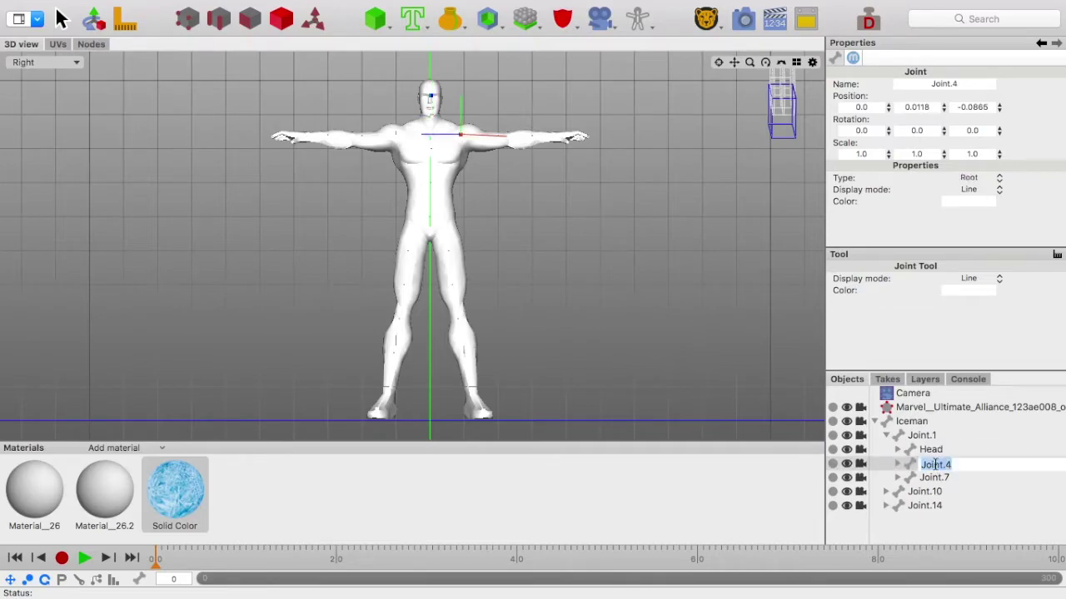
pyautogui.write('Arm 1')
pyautogui.press('Return')
pyautogui.doubleClick(934, 479)
pyautogui.write('A')
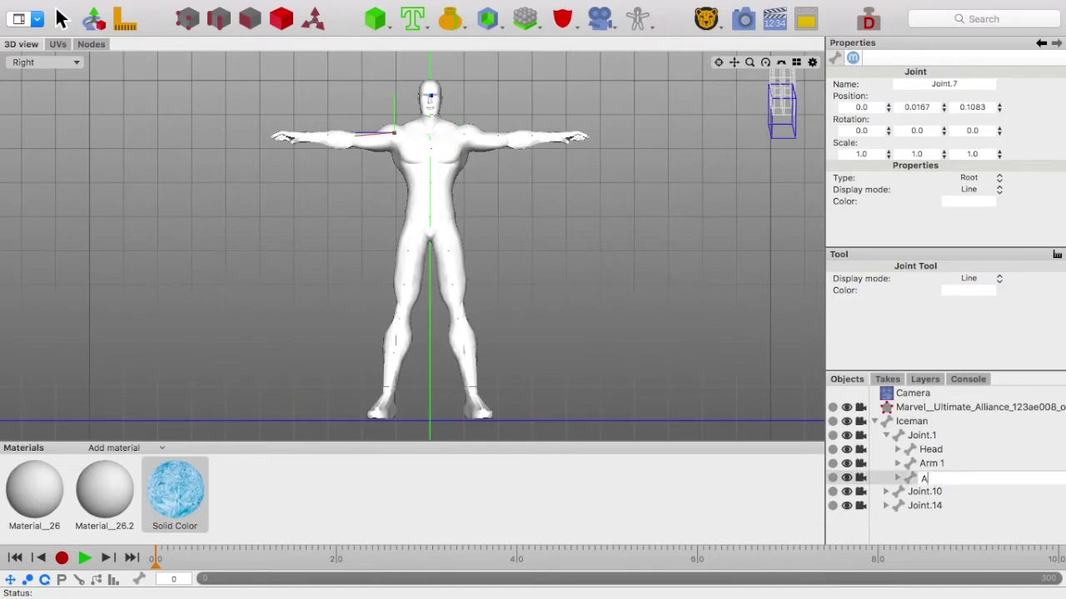
pyautogui.write('rm 2')
pyautogui.click(981, 496)
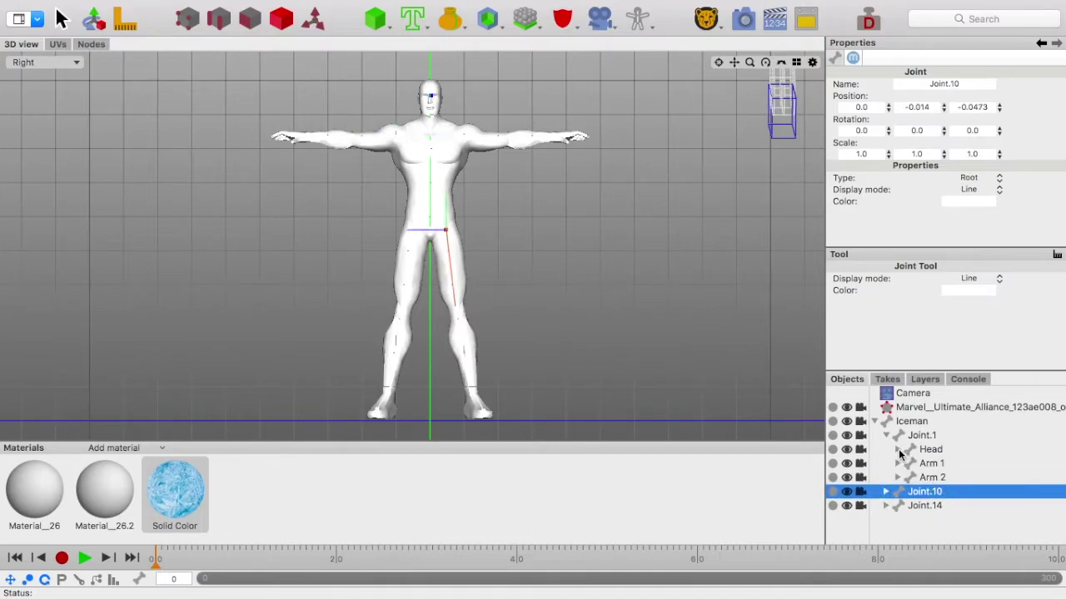
# - Rename Joint.5 under Arm 1 to Shoulder and collapse Arm 1
pyautogui.click(933, 464)
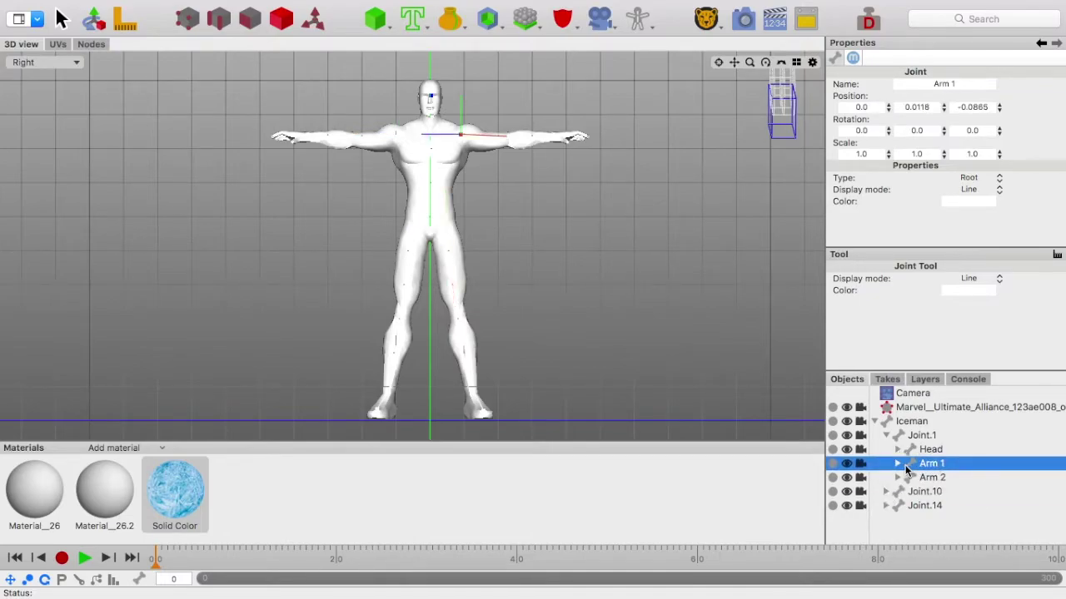
pyautogui.click(897, 464)
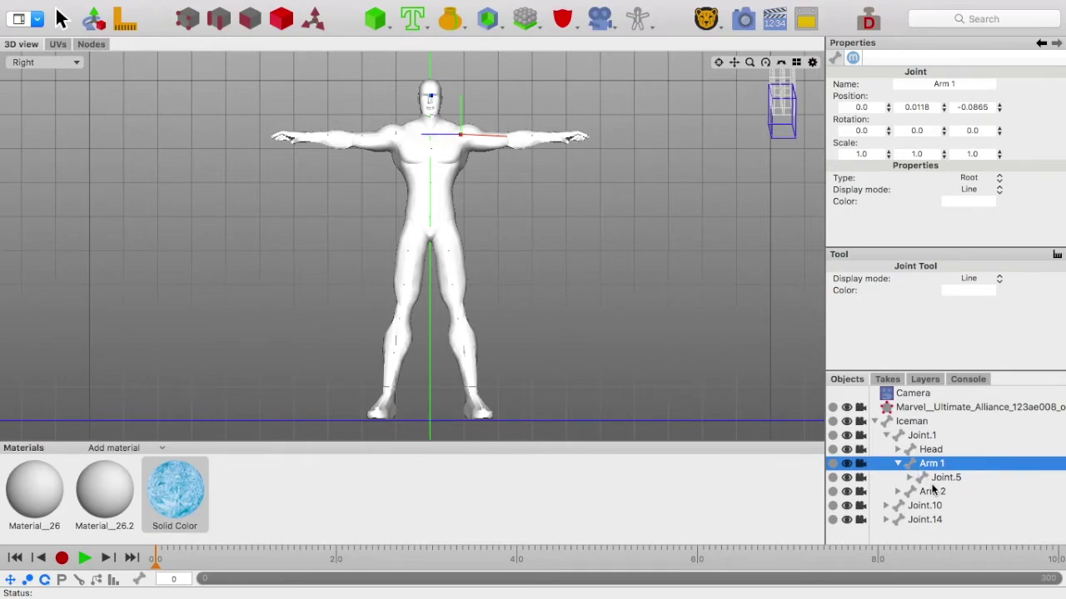
pyautogui.doubleClick(946, 479)
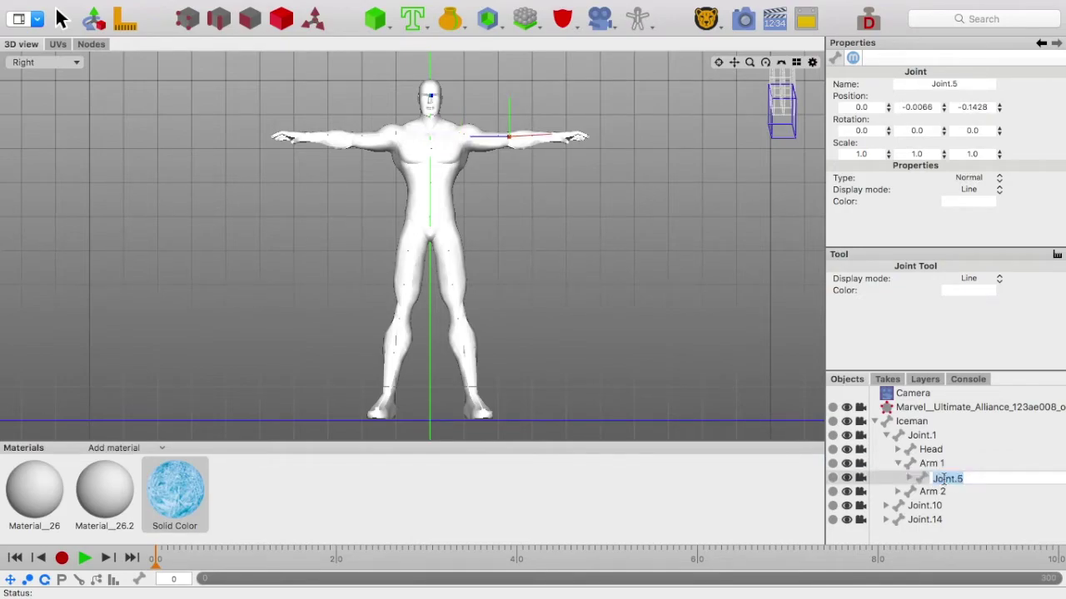
pyautogui.write('S')
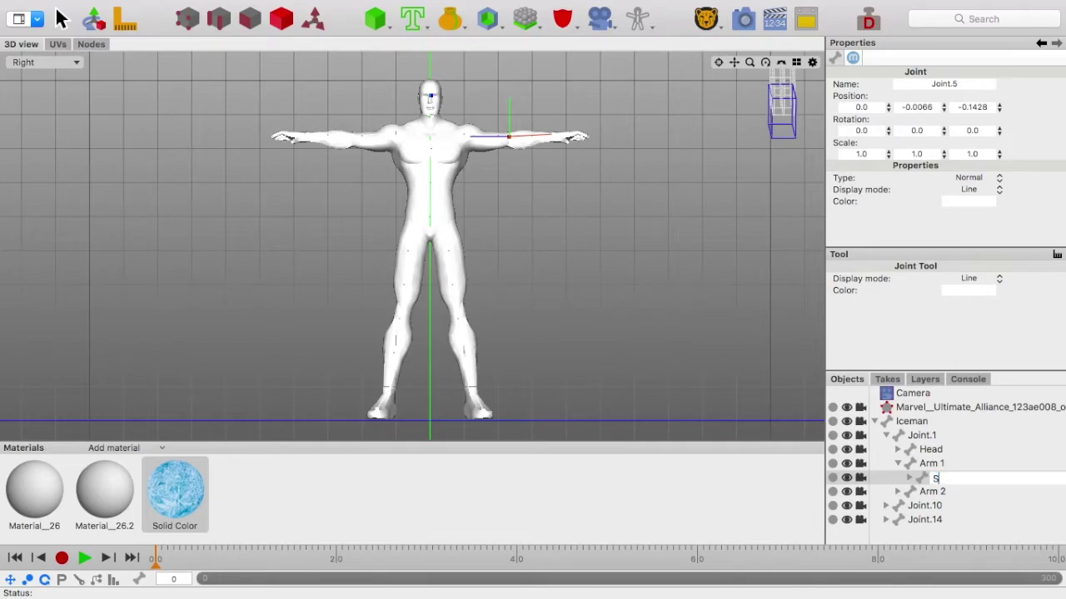
pyautogui.write('houlder')
pyautogui.click(946, 492)
pyautogui.click(897, 464)
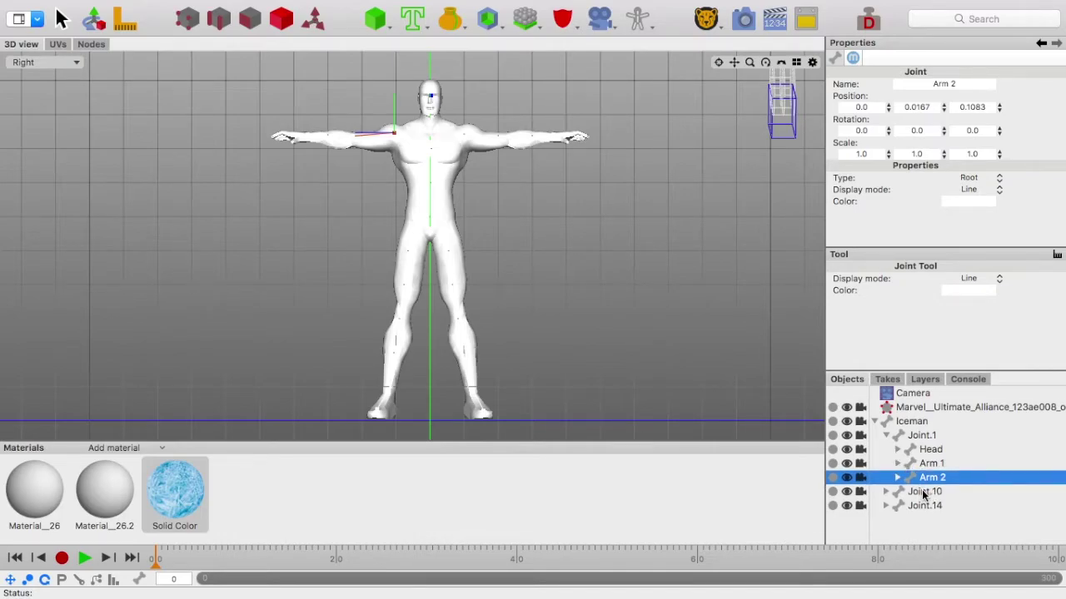
# - Rename the leg joints Joint.10 and Joint.14 to Leg 1 and Leg 2
pyautogui.click(923, 492)
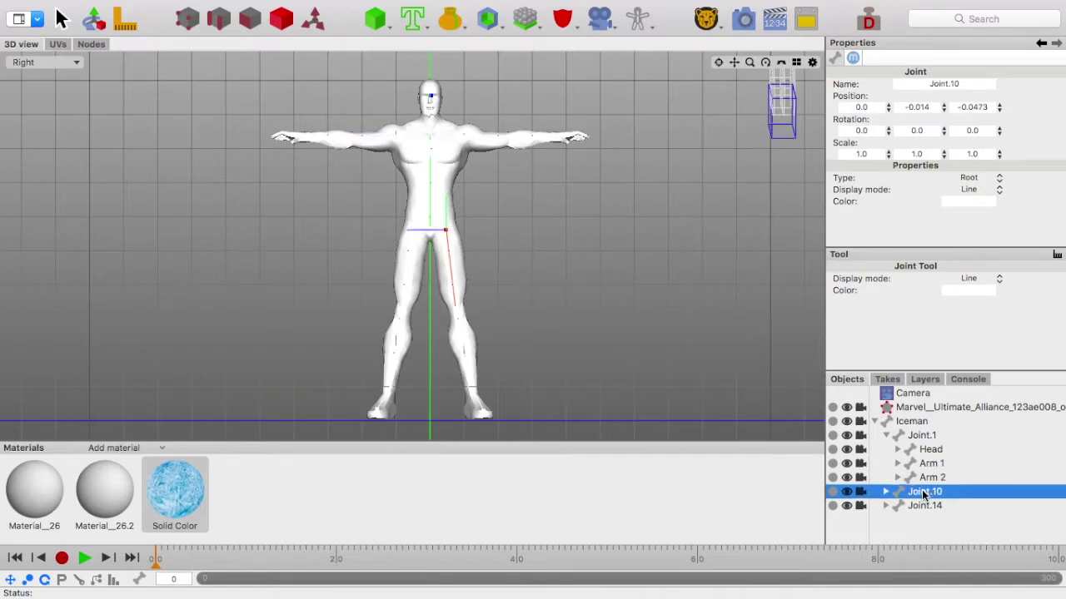
pyautogui.click(921, 505)
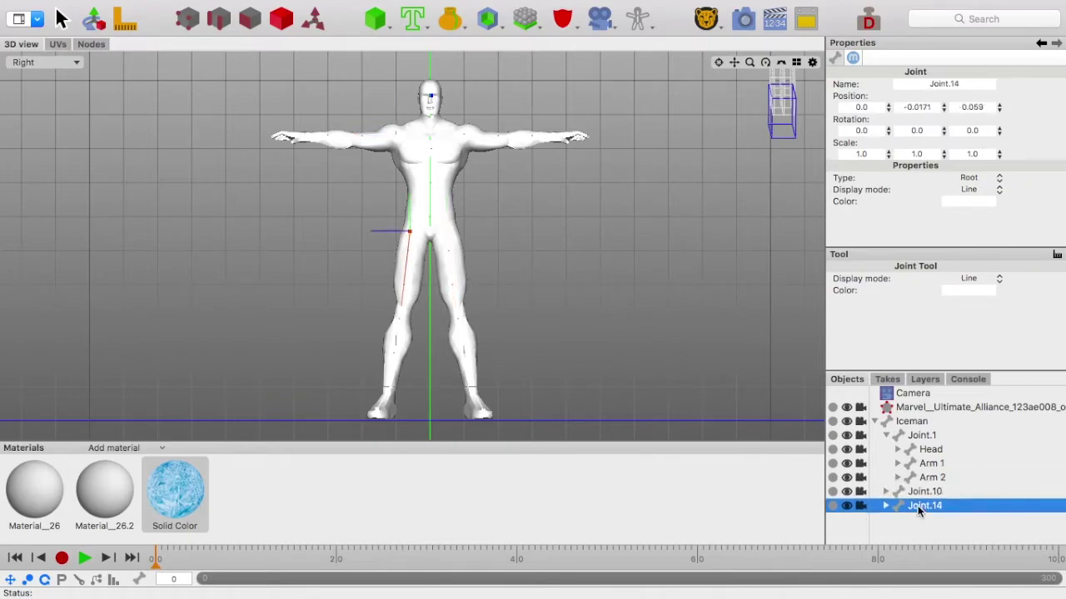
pyautogui.click(922, 493)
pyautogui.doubleClick(922, 494)
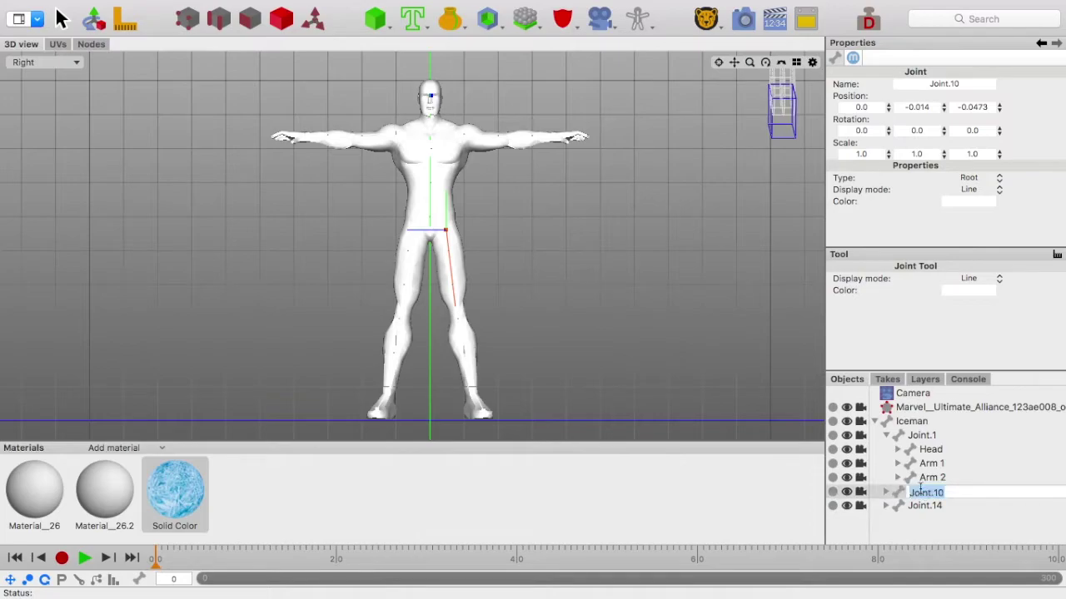
pyautogui.write('Leg 1')
pyautogui.doubleClick(921, 505)
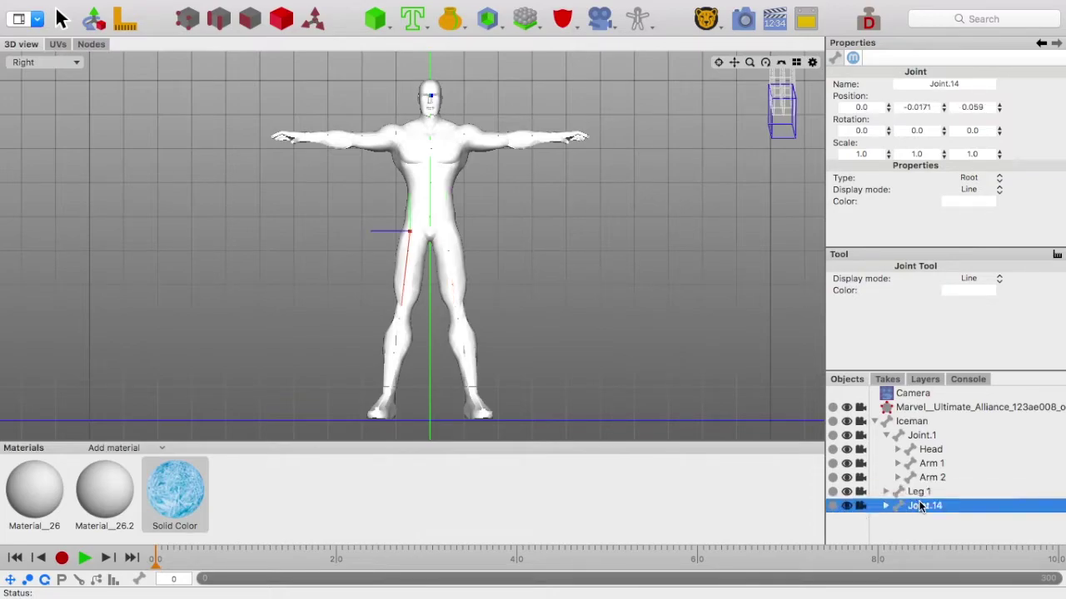
pyautogui.write('L')
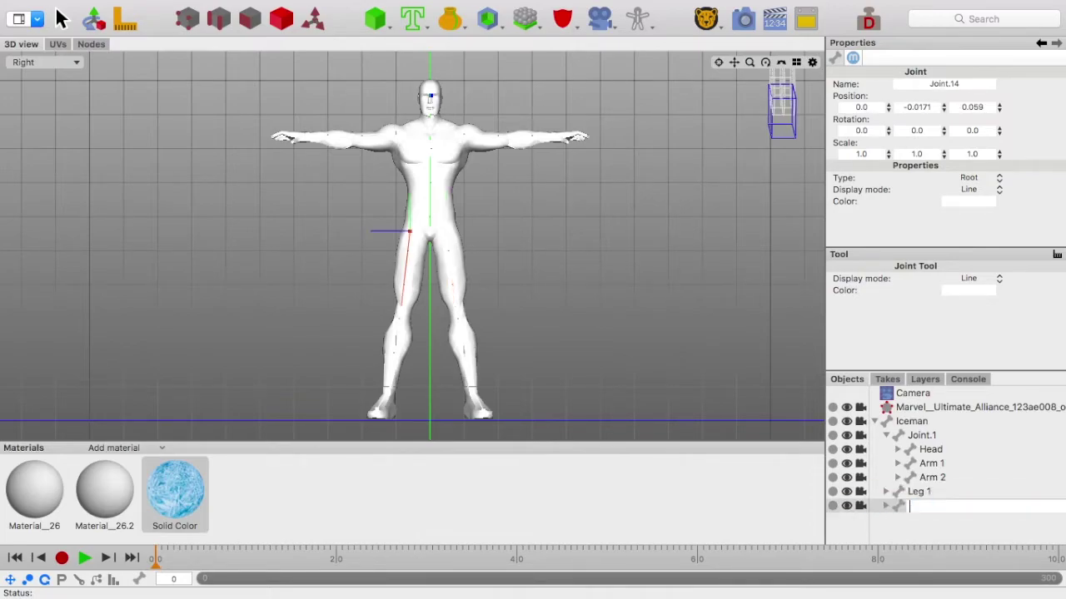
pyautogui.write('eg 2')
pyautogui.click(942, 493)
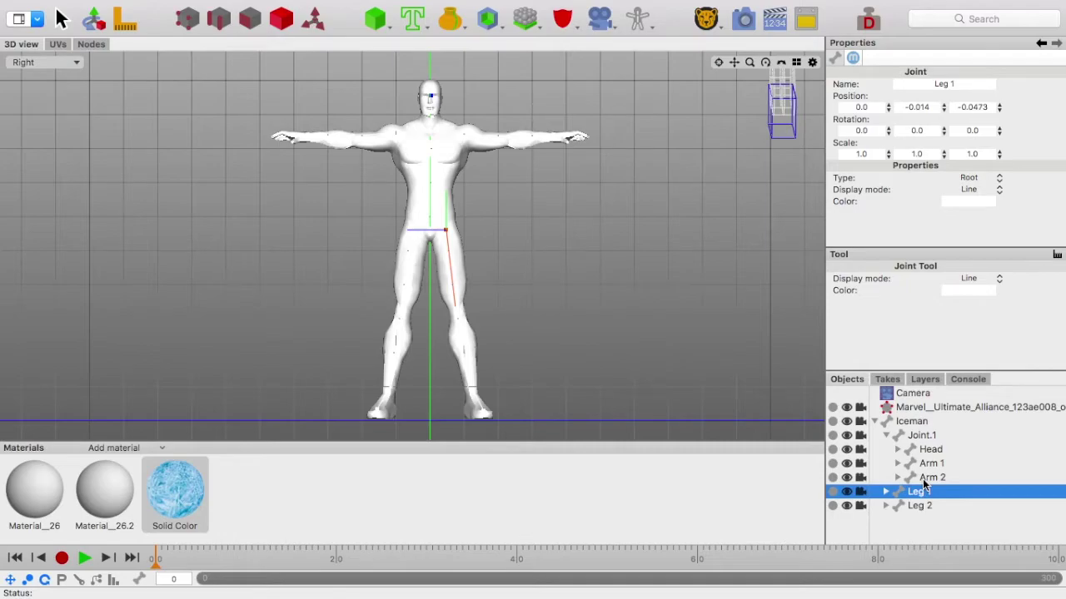
# - Collapse the Joint.1 and Iceman branches in the Objects list
pyautogui.click(887, 435)
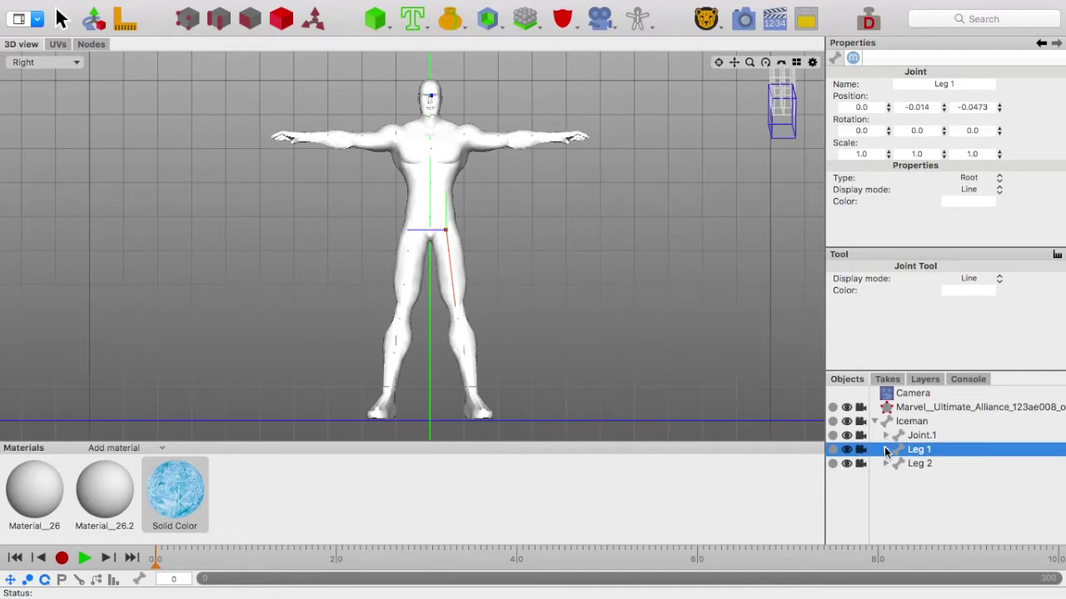
pyautogui.click(874, 421)
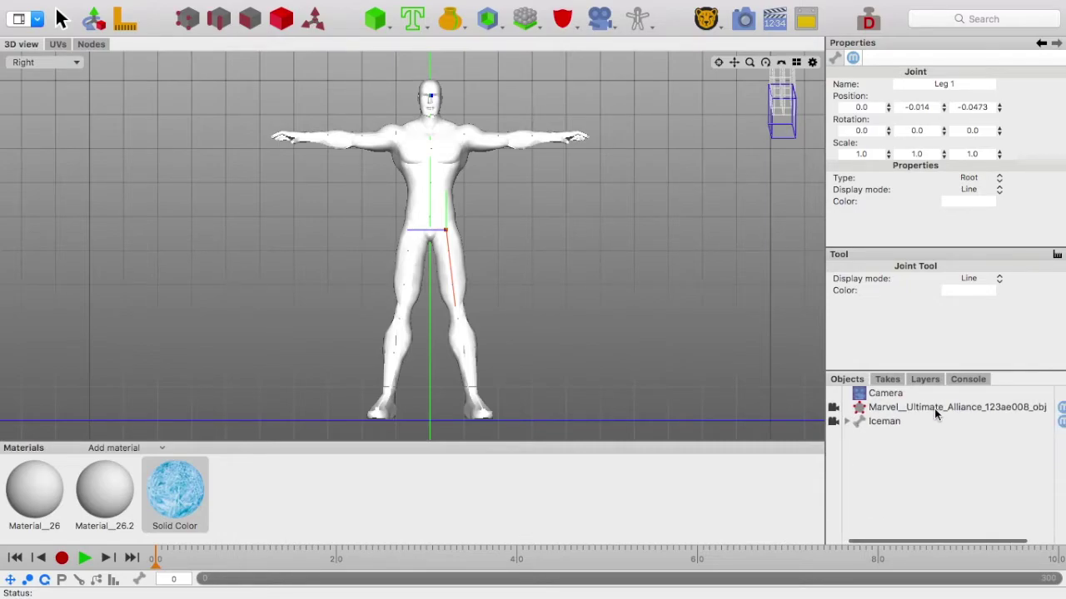
pyautogui.click(920, 409)
pyautogui.click(912, 421)
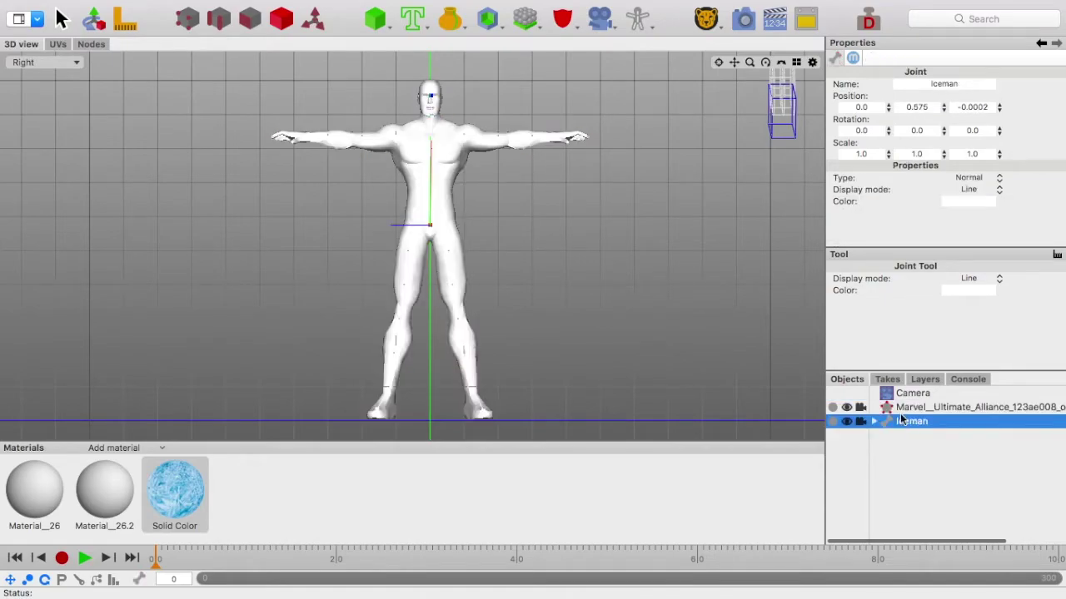
# - Switch the viewport to Camera view and pan to frame the whole Iceman figure
pyautogui.click(48, 63)
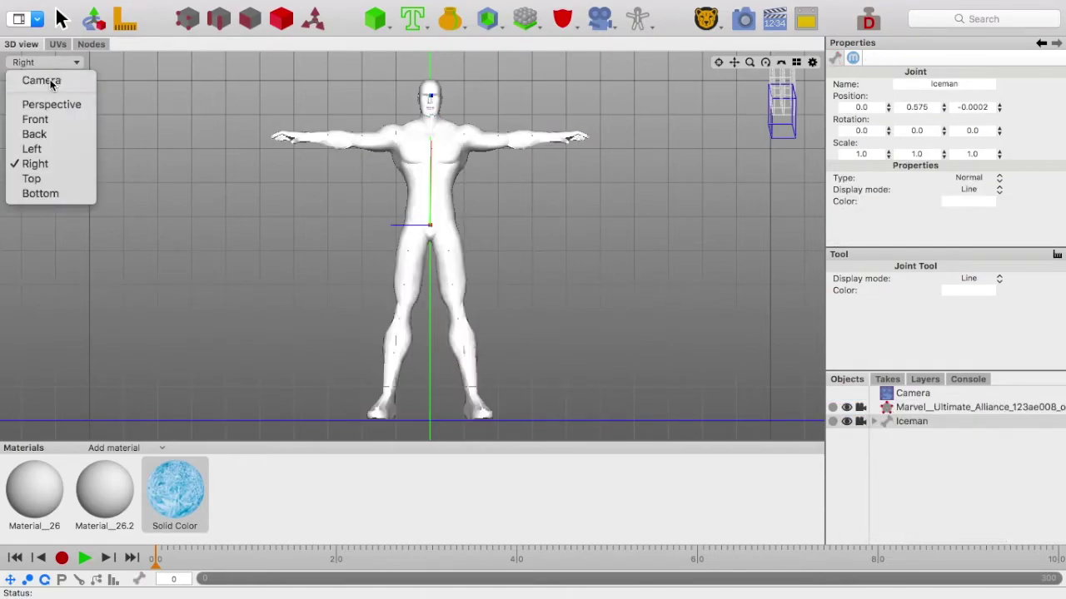
pyautogui.click(42, 80)
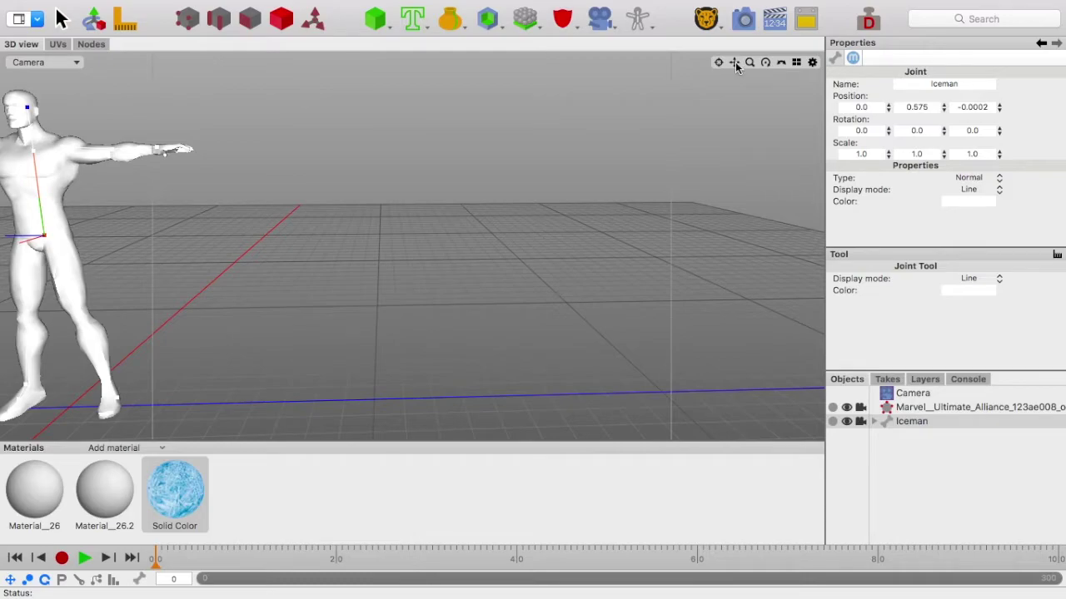
pyautogui.moveTo(734, 62); pyautogui.dragTo(991, 94)
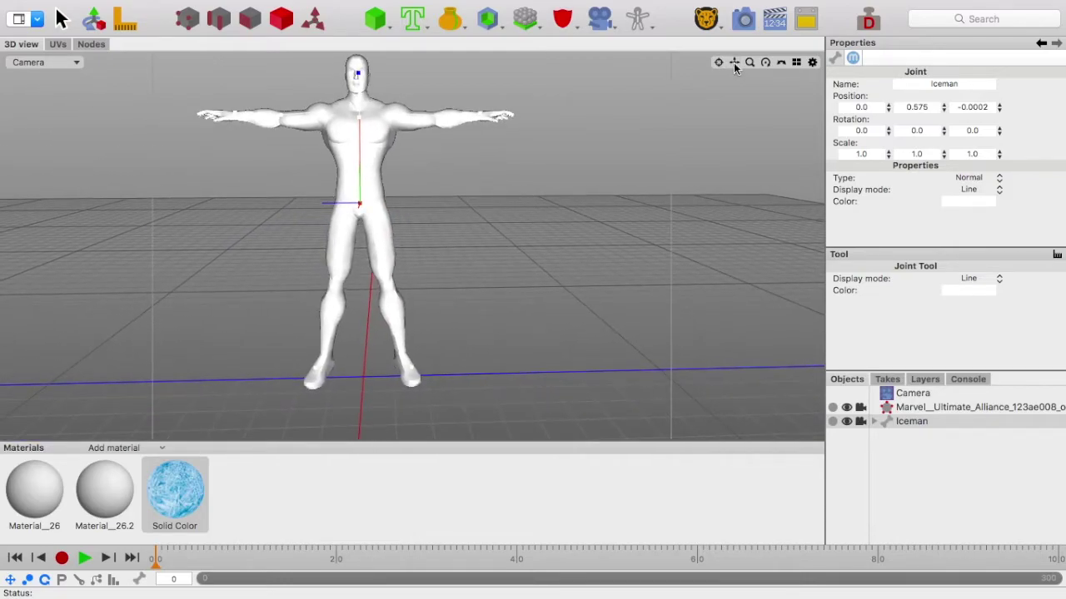
pyautogui.hscroll(2, 933, 414)
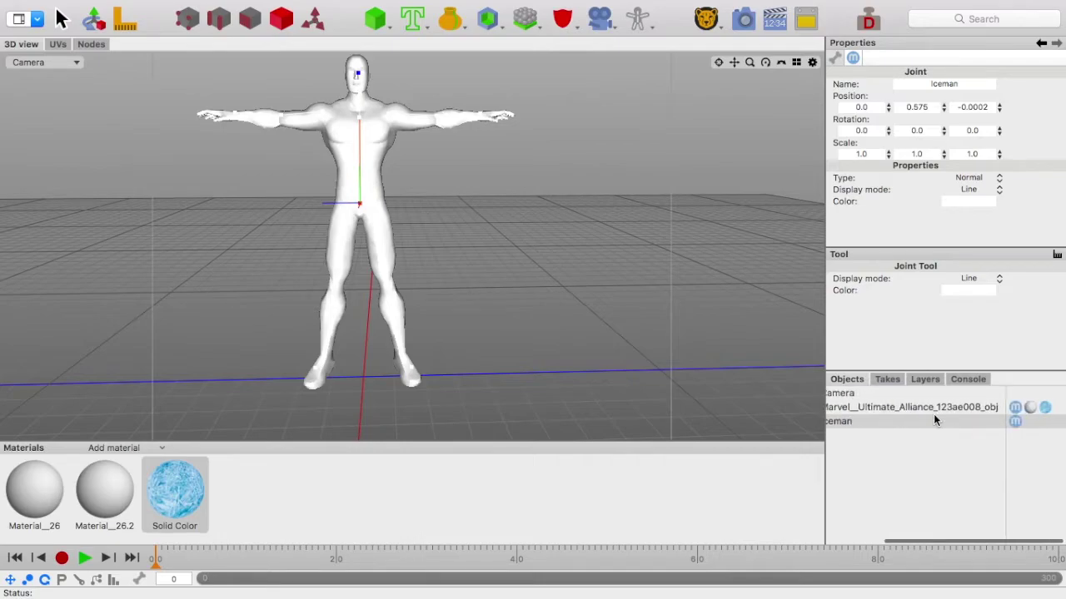
pyautogui.click(915, 424)
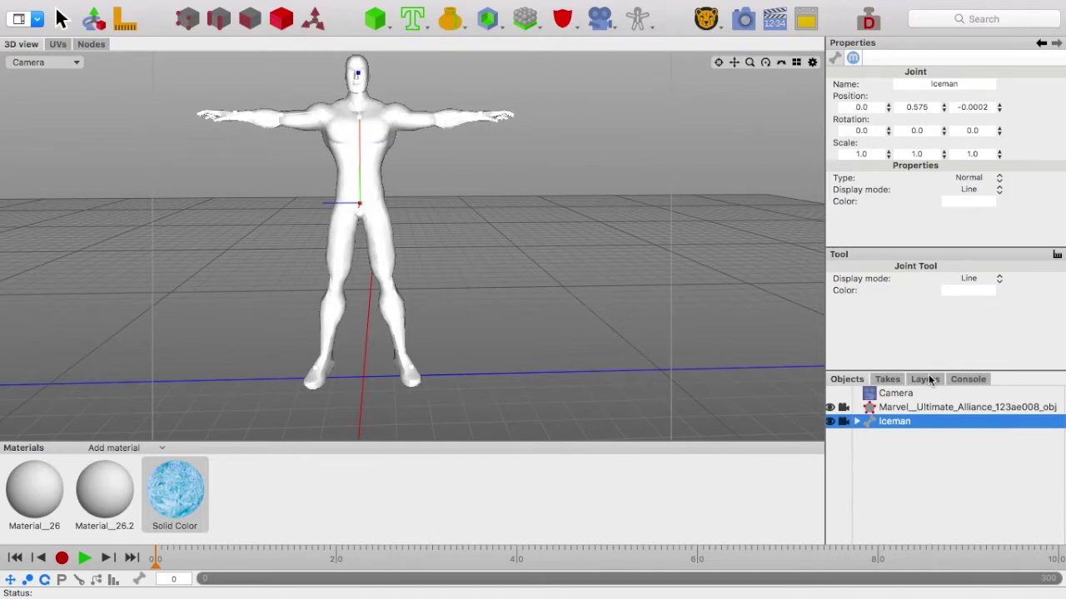
pyautogui.hscroll(1, 925, 414)
pyautogui.hscroll(5, 924, 412)
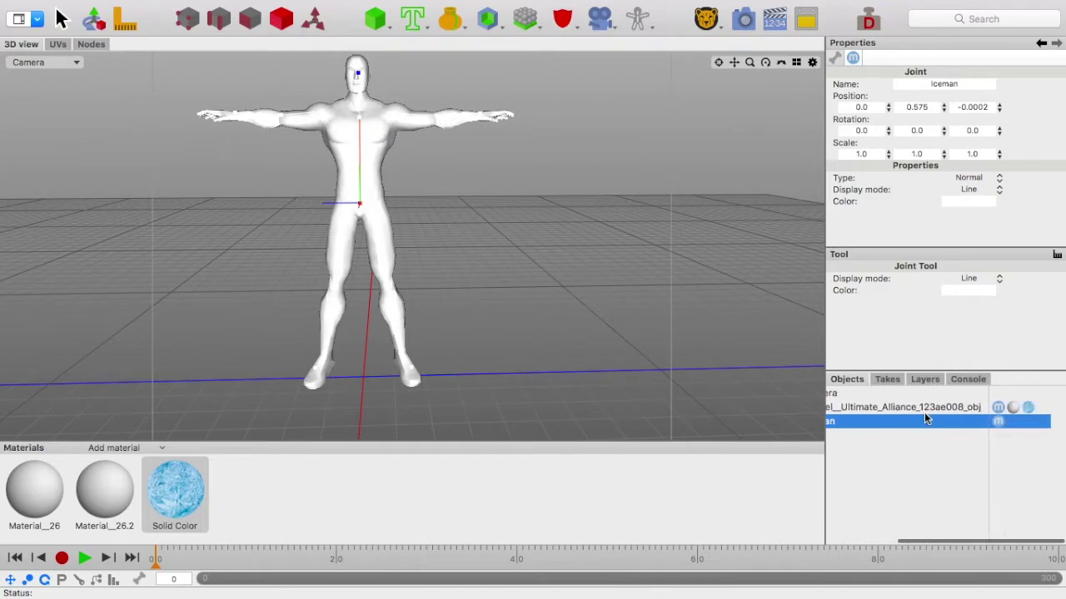
pyautogui.hscroll(-5, 949, 406)
# - Add a Skeleton tag to the Marvel_Ultimate_Alliance mesh
pyautogui.click(935, 406)
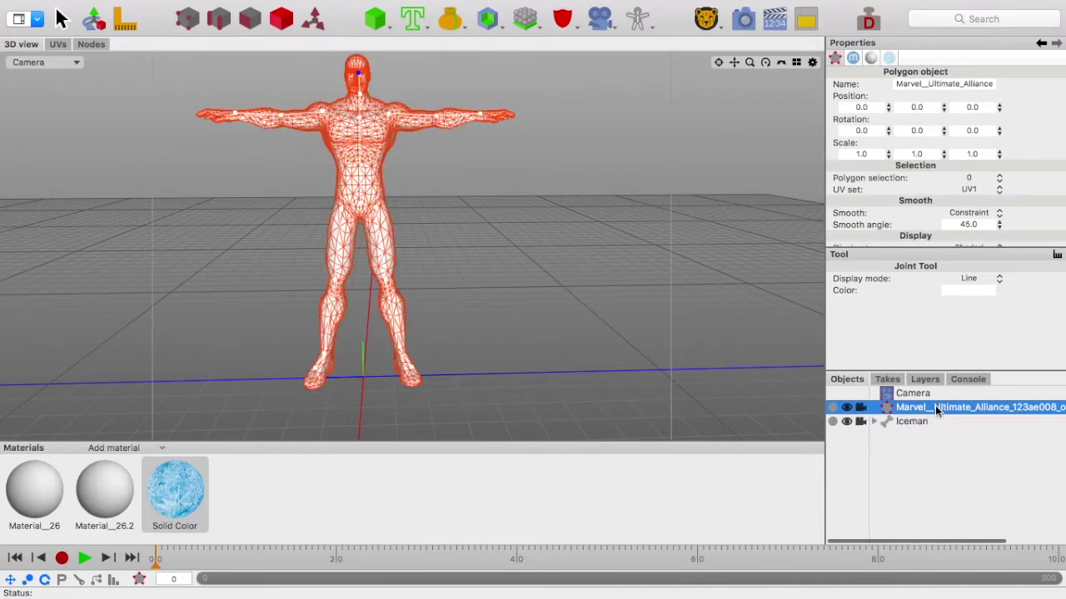
pyautogui.hscroll(6, 933, 410)
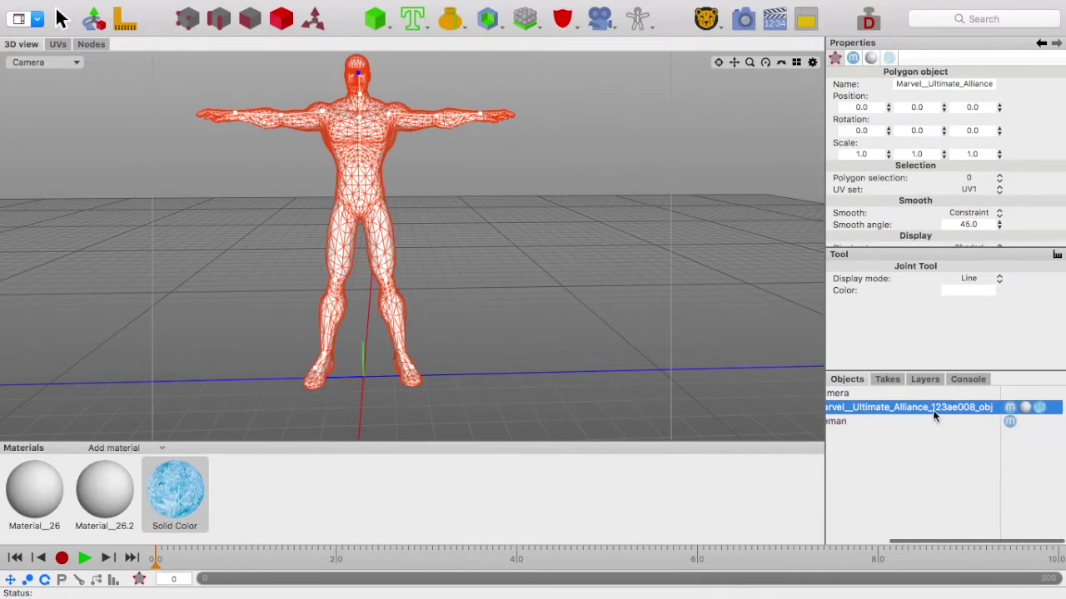
pyautogui.click(638, 23)
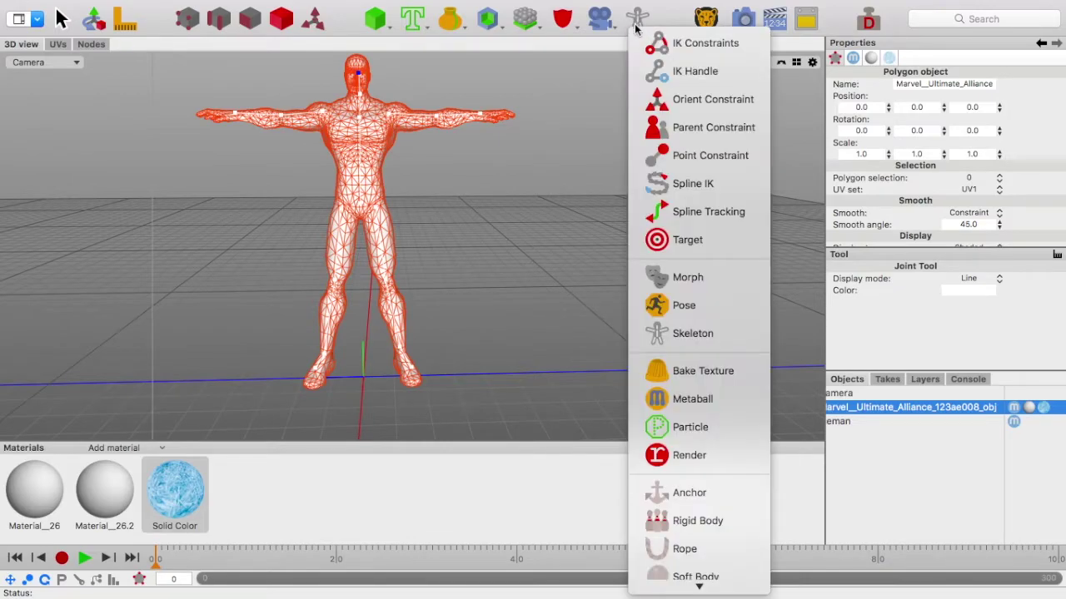
pyautogui.click(692, 334)
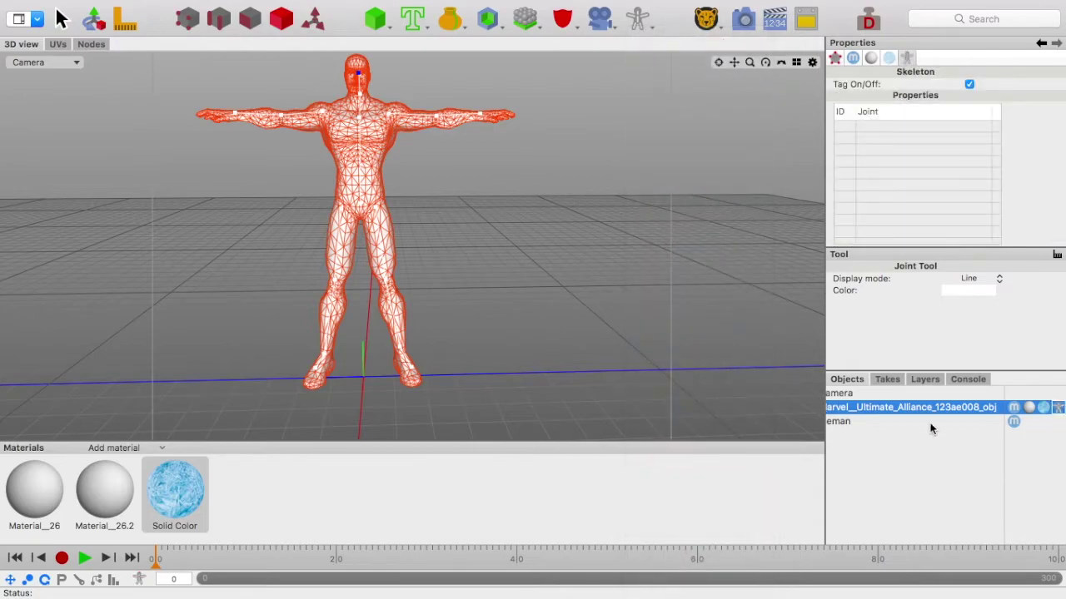
# - Drag the Iceman joint chain into the Skeleton tag's joint list
pyautogui.hscroll(5, 925, 407)
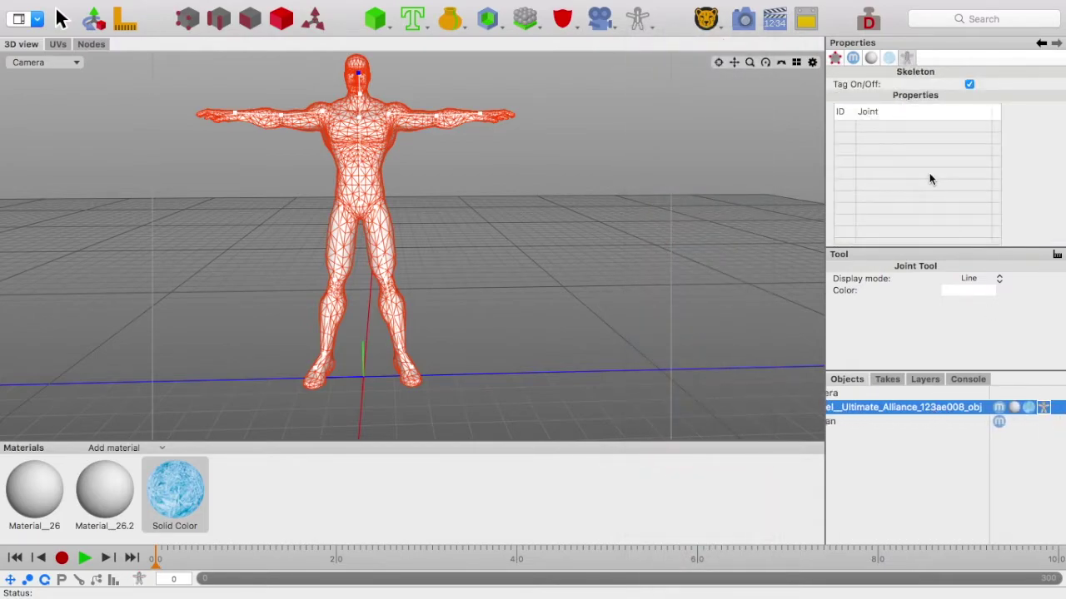
pyautogui.scroll(-3, 1015, 198)
pyautogui.scroll(3, 1015, 200)
pyautogui.scroll(1, 1018, 175)
pyautogui.hscroll(-1, 904, 424)
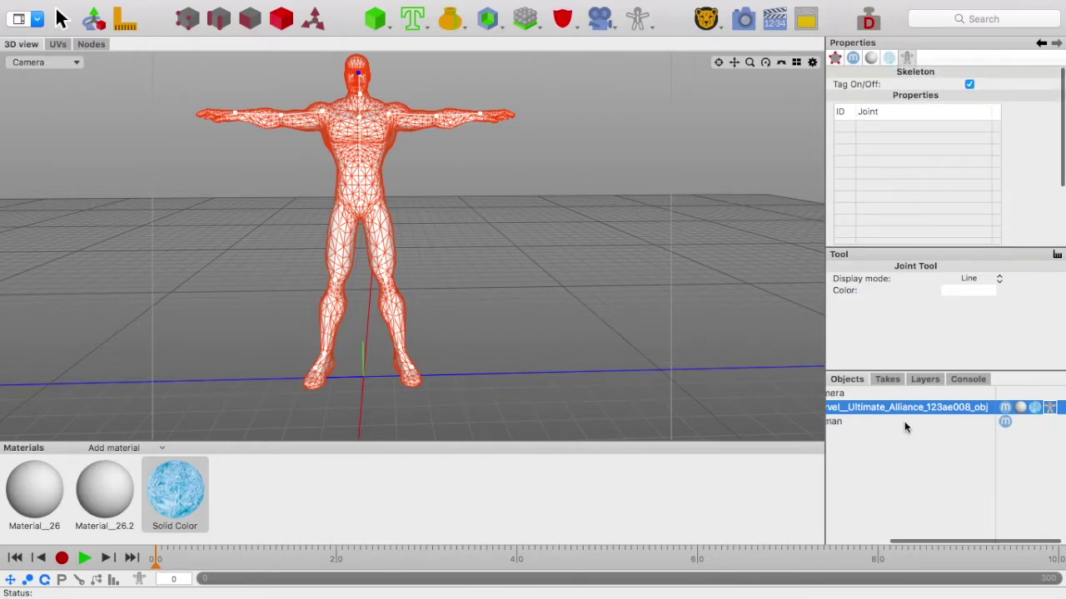
pyautogui.hscroll(-3, 904, 421)
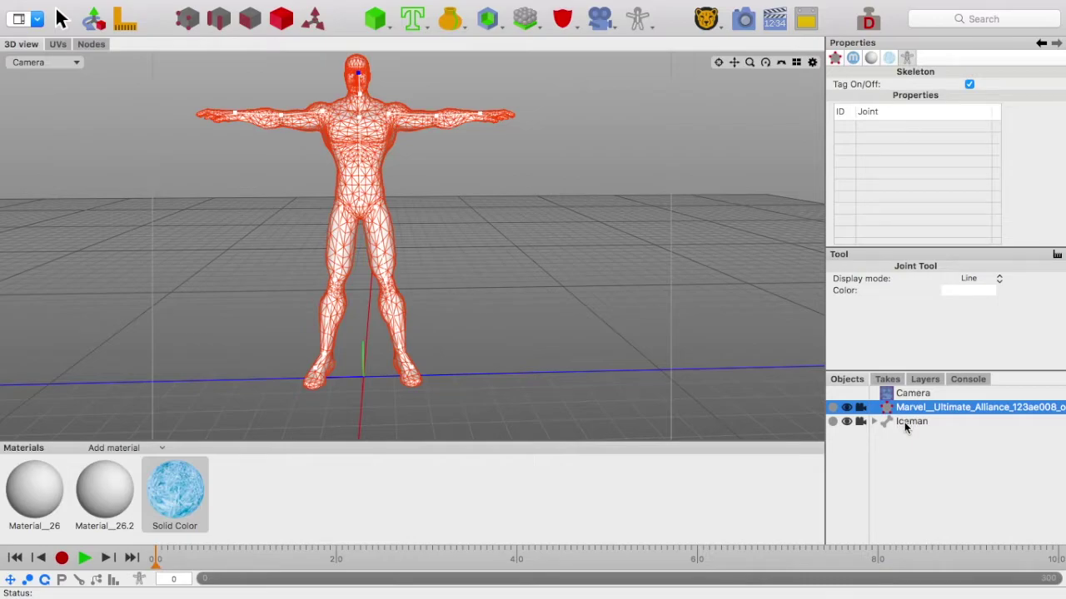
pyautogui.moveTo(906, 425); pyautogui.dragTo(919, 183)
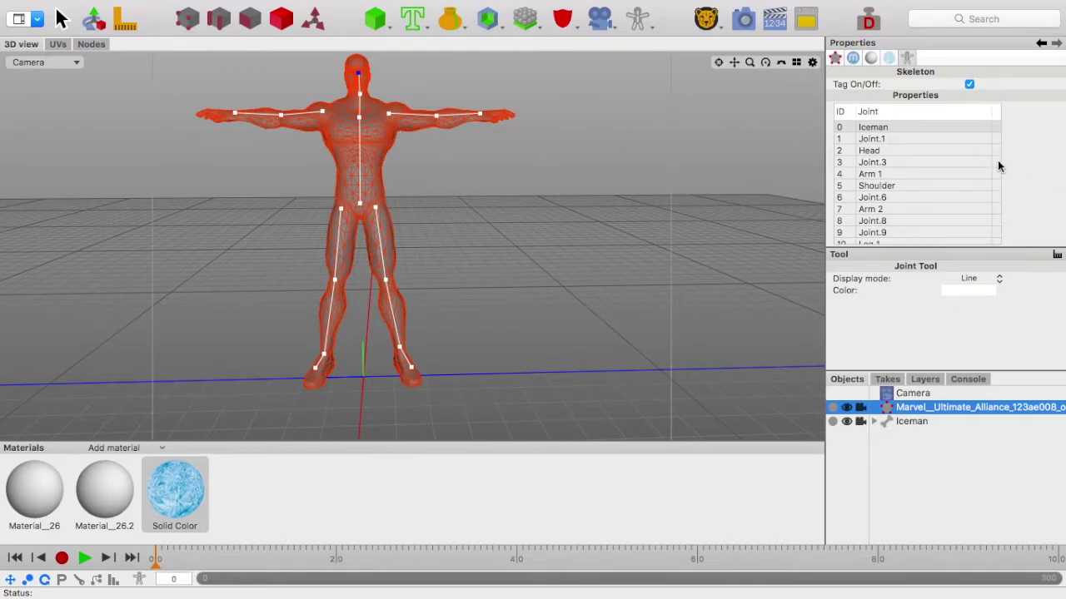
# - Set the Skeleton tag's auto-weight binding method to Distance
pyautogui.scroll(-5, 997, 166)
pyautogui.scroll(-3, 1054, 173)
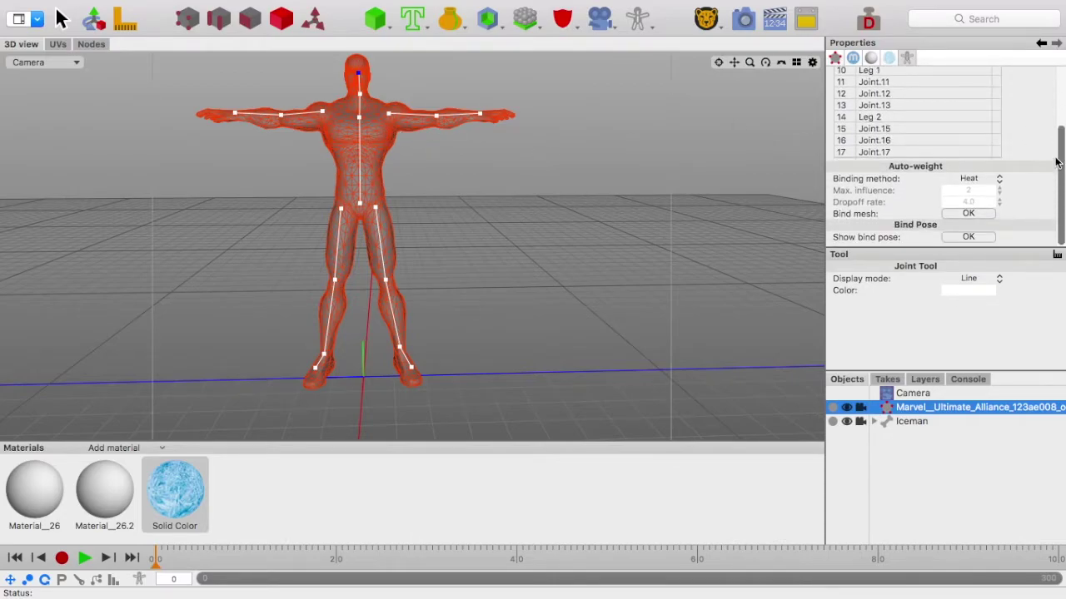
pyautogui.click(985, 180)
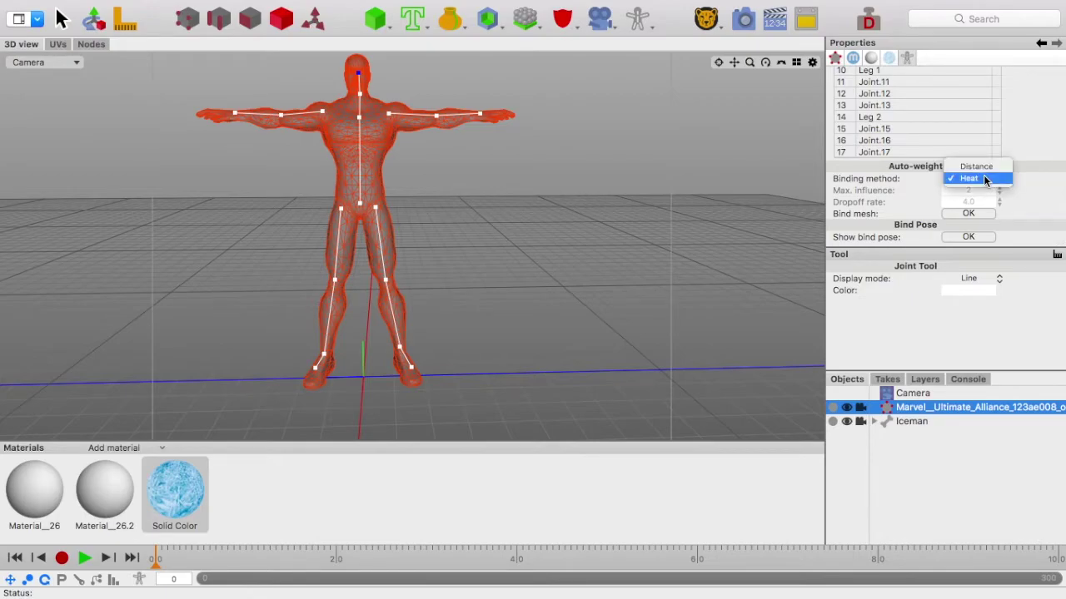
pyautogui.click(983, 166)
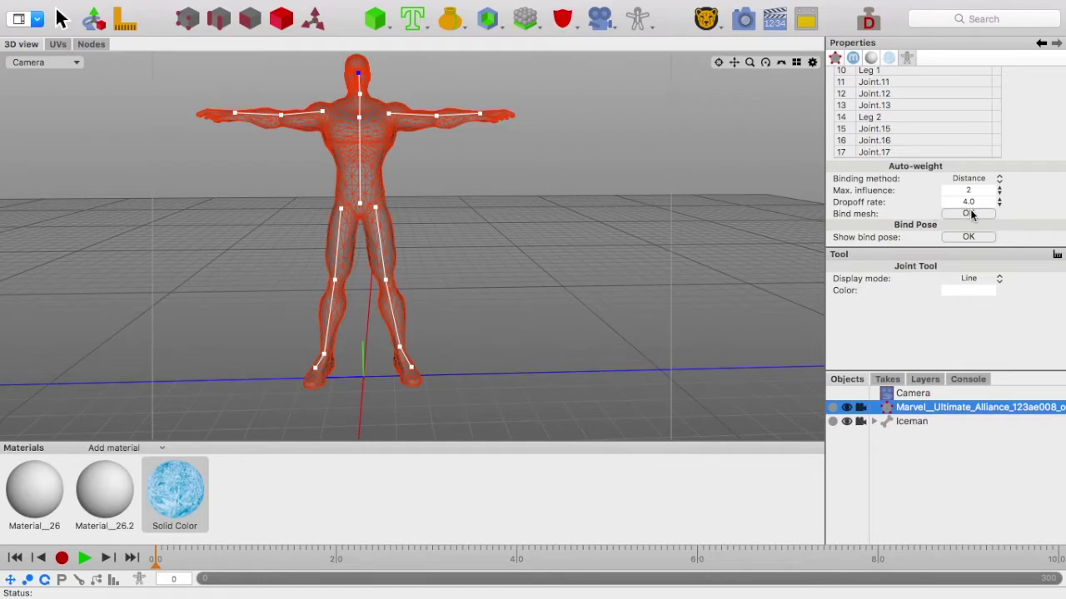
# - Bind the mesh to the Iceman skeleton and rotate the figure slightly to test it
pyautogui.click(968, 214)
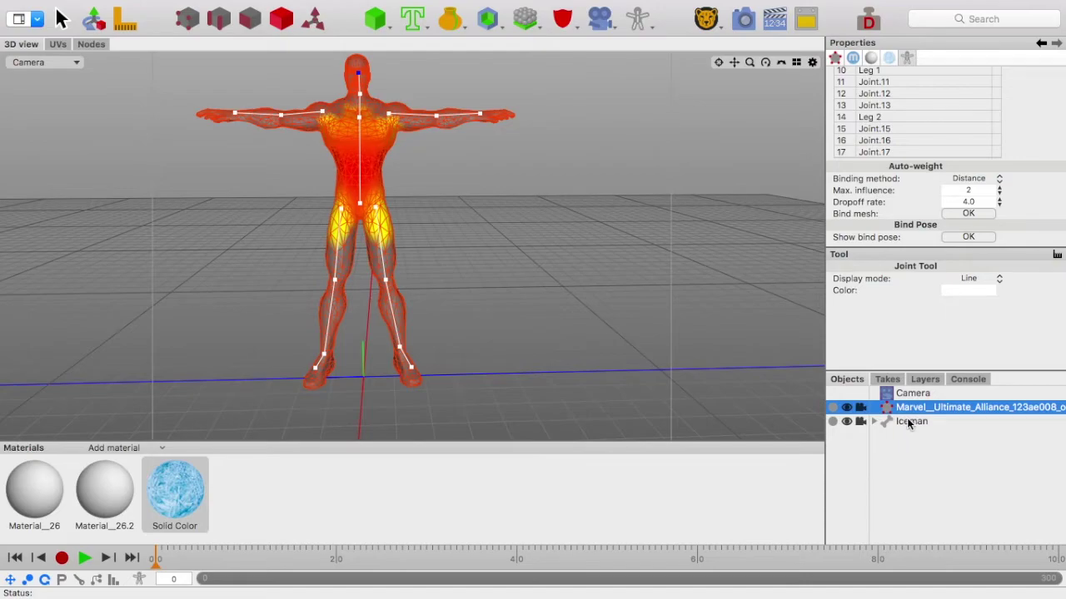
pyautogui.hscroll(3, 909, 409)
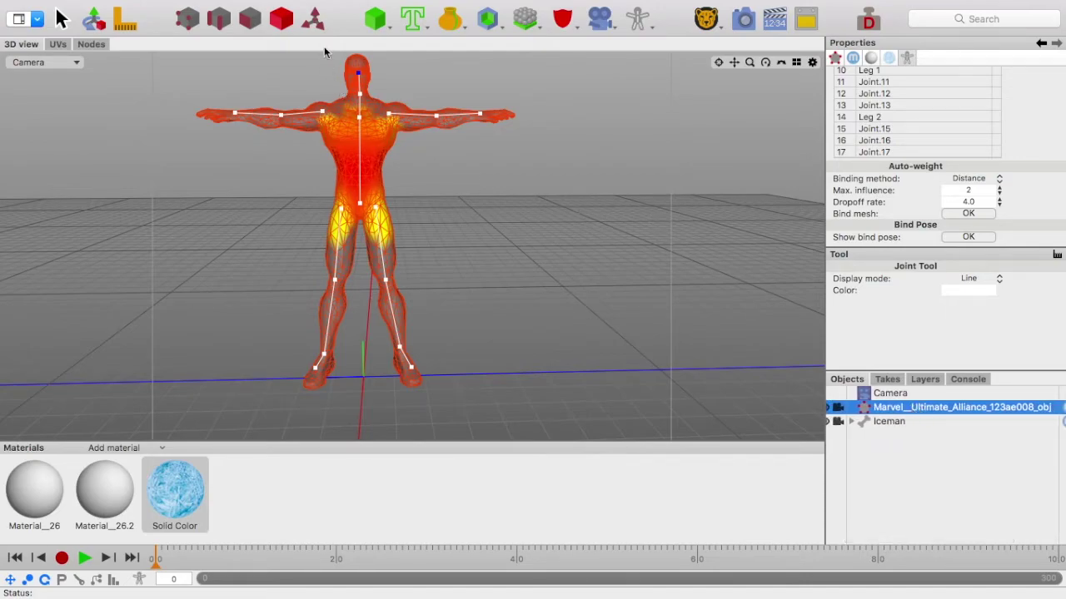
pyautogui.click(315, 25)
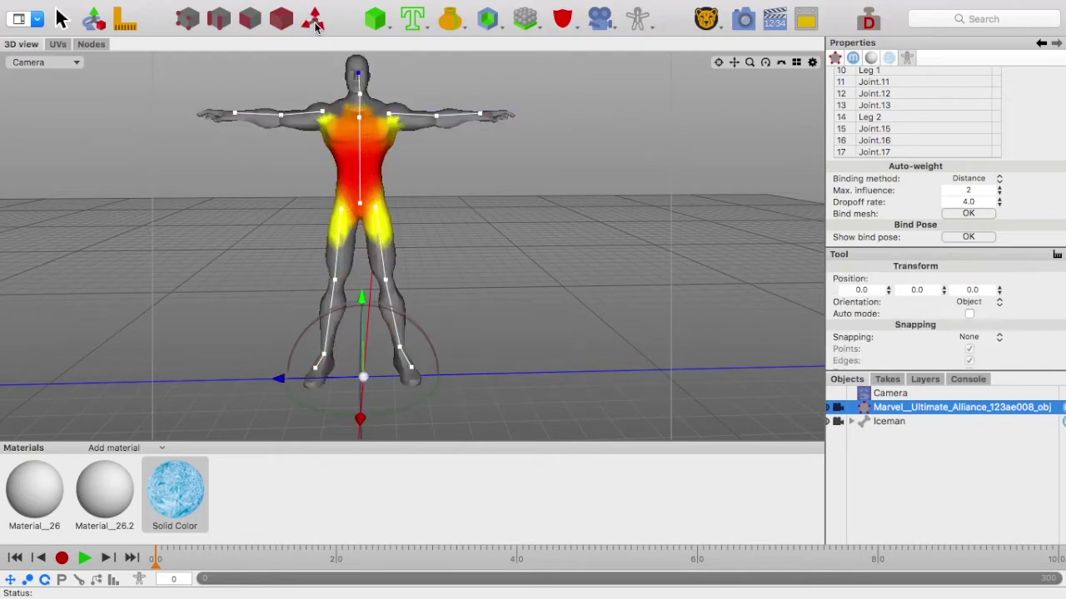
pyautogui.moveTo(360, 358); pyautogui.dragTo(356, 344)
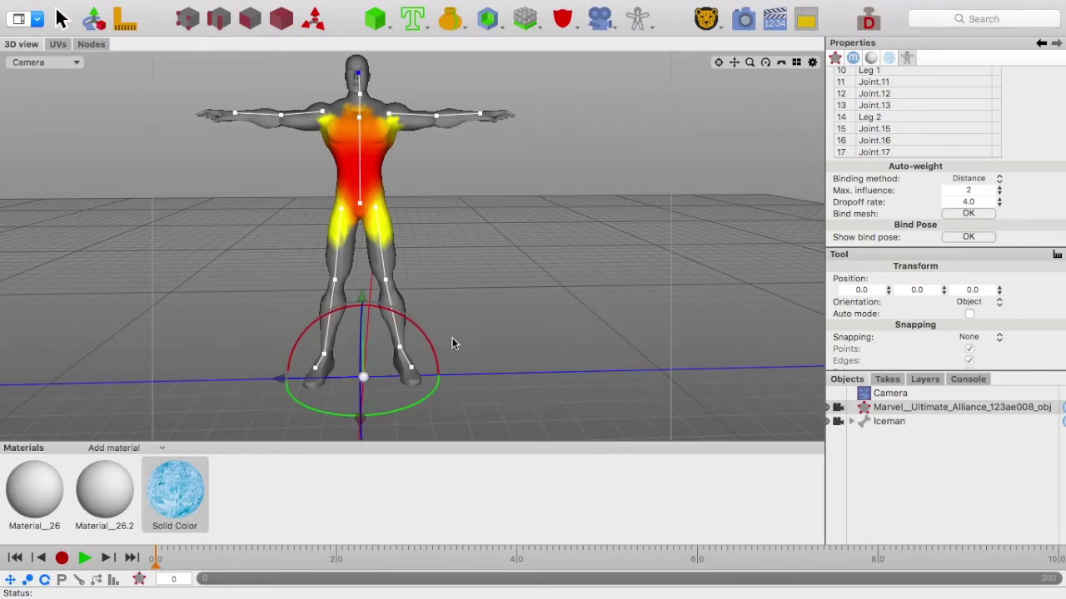
# - Parent the Iceman root joint under the Marvel_Ultimate_Alliance mesh
pyautogui.click(509, 328)
pyautogui.click(942, 408)
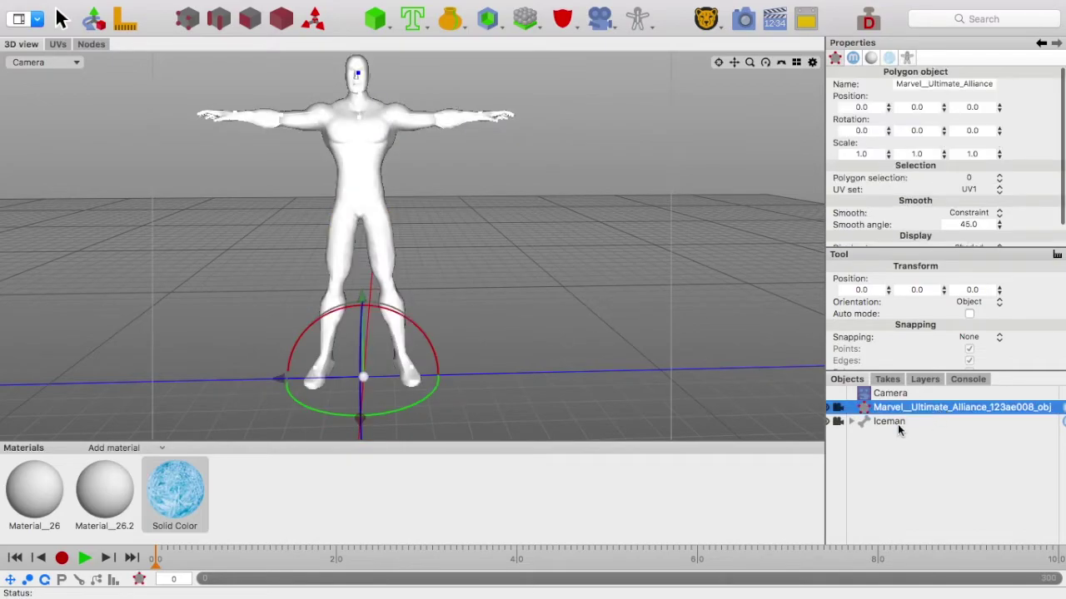
pyautogui.click(894, 422)
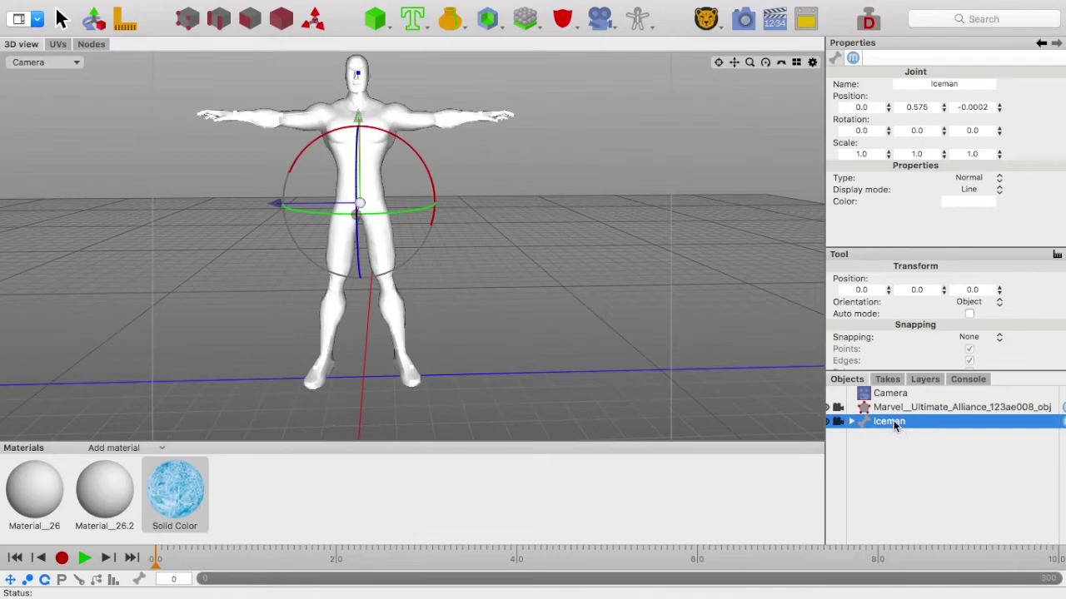
pyautogui.moveTo(895, 425); pyautogui.dragTo(889, 411)
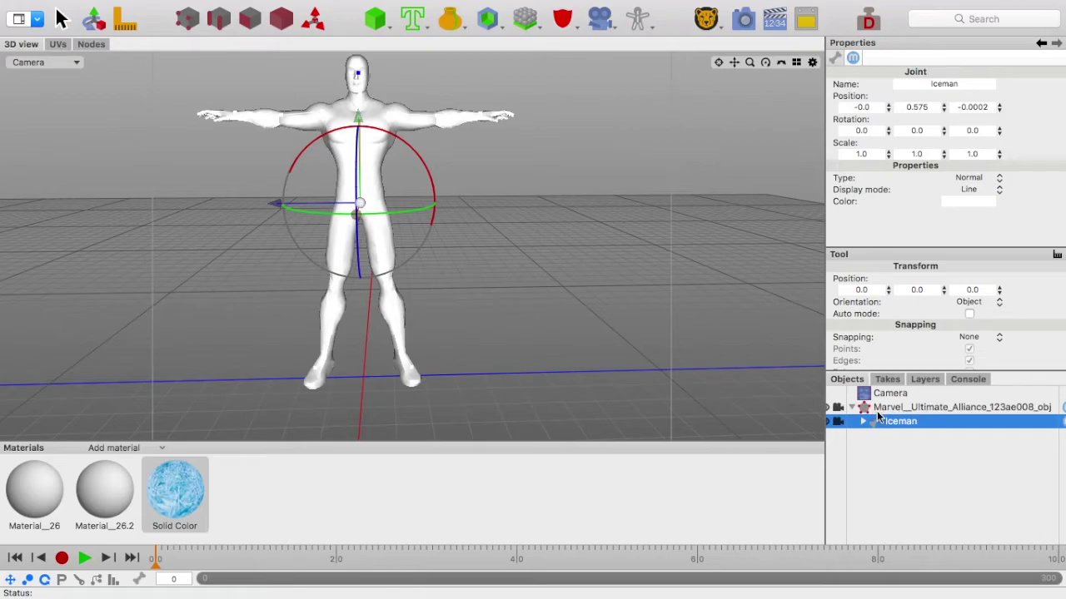
pyautogui.moveTo(880, 423); pyautogui.dragTo(889, 408)
pyautogui.click(851, 407)
# - Test-rotate the Iceman joint slightly around Z, then undo the rotation
pyautogui.moveTo(363, 176); pyautogui.dragTo(367, 179)
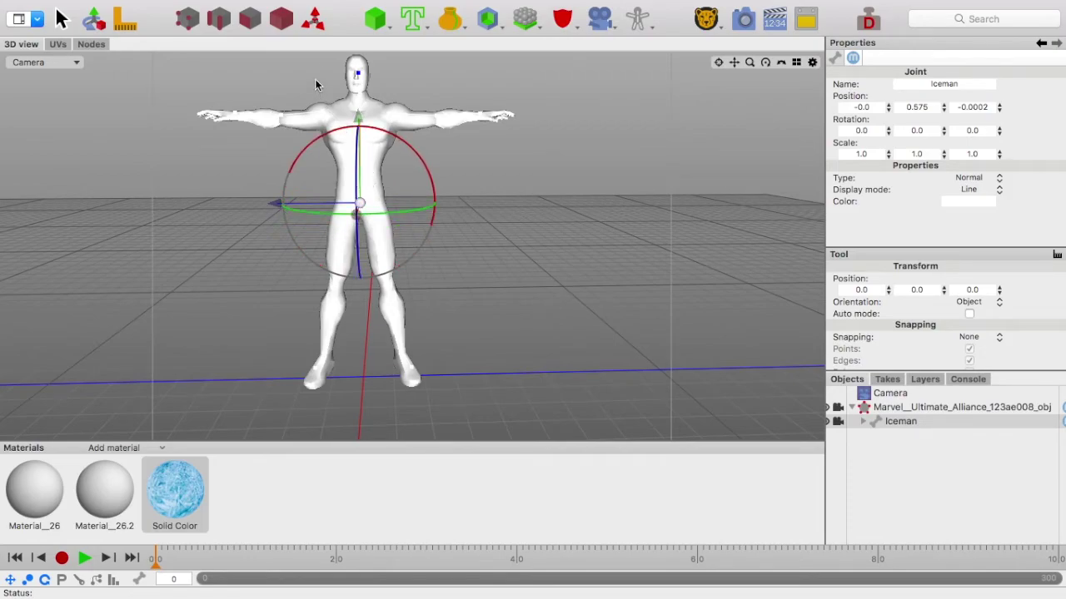
pyautogui.click(283, 24)
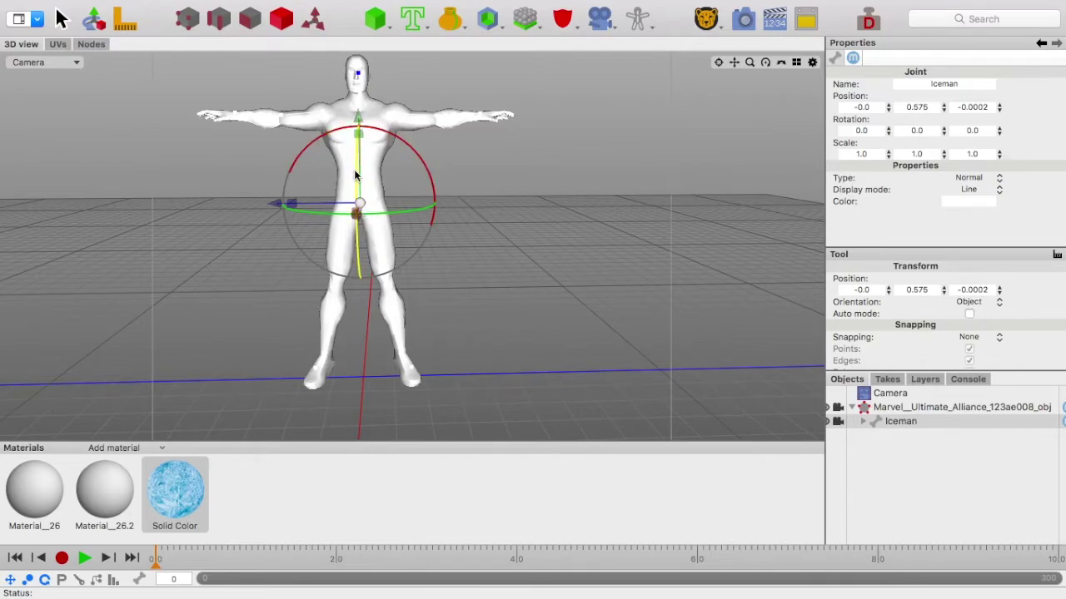
pyautogui.moveTo(355, 175)
pyautogui.mouseDown()
pyautogui.moveTo(366, 176)
pyautogui.moveTo(349, 183)
pyautogui.mouseUp()
pyautogui.press('super+z')
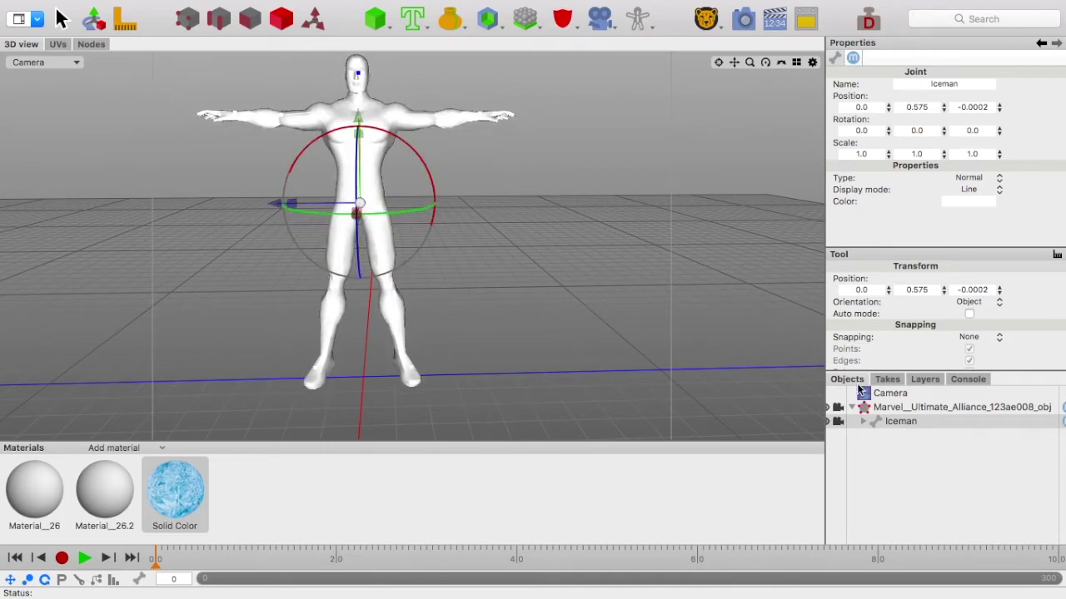
# - Expand Iceman and test-rotate Joint.1, then undo the rotation
pyautogui.click(862, 423)
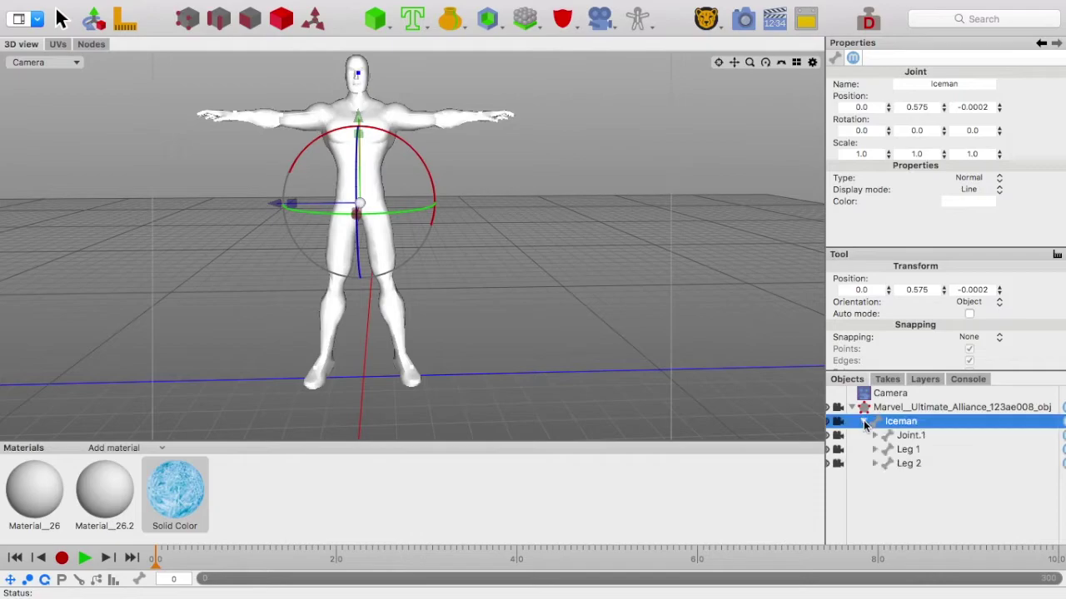
pyautogui.click(905, 436)
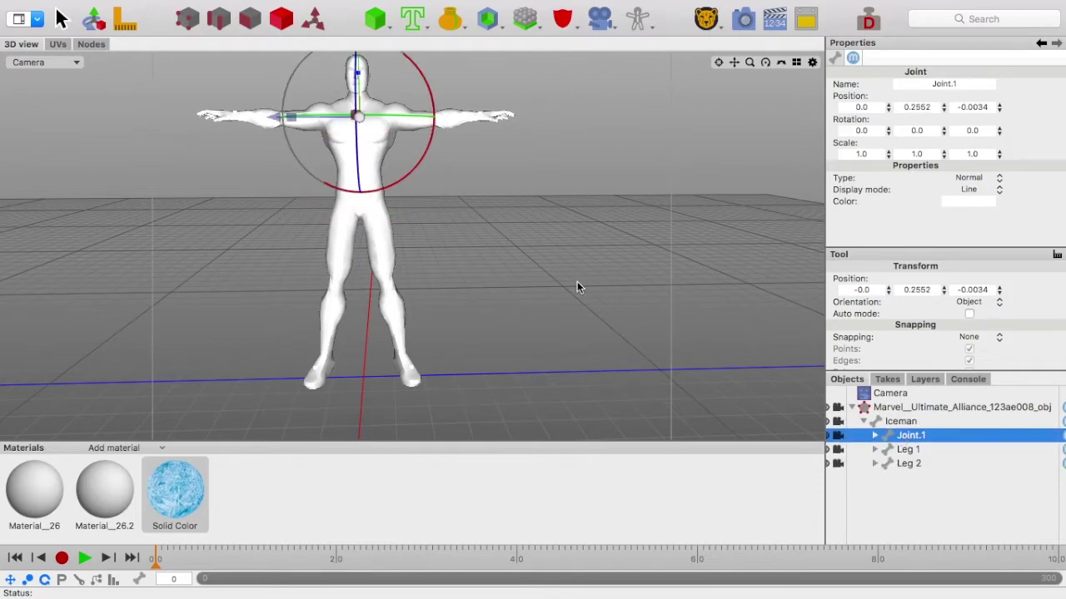
pyautogui.moveTo(365, 170); pyautogui.dragTo(398, 132)
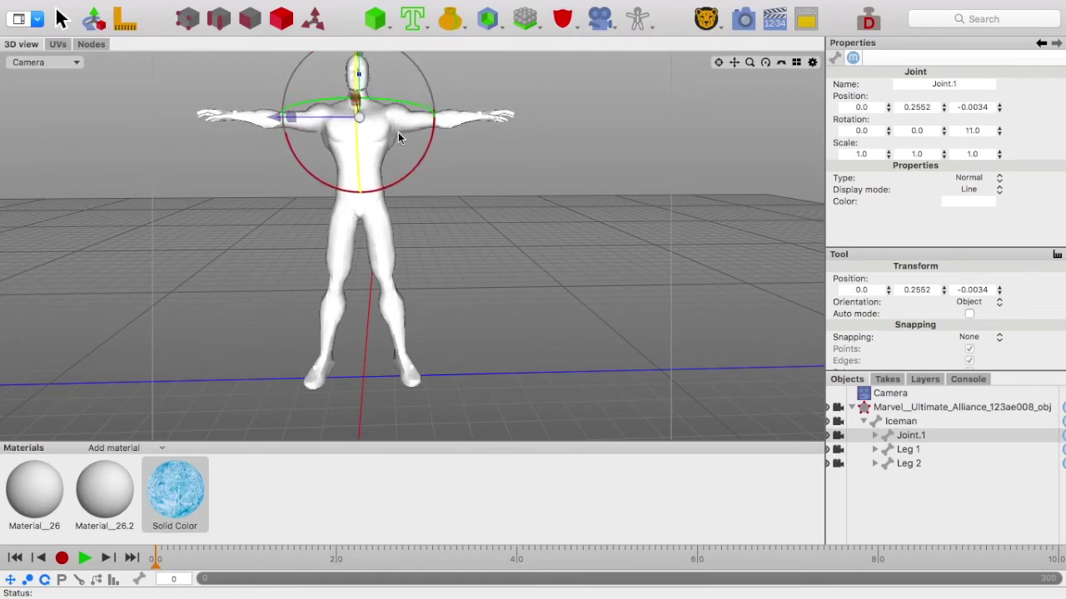
pyautogui.press('super+z')
# - Rename Joint.1 to Upper Body
pyautogui.doubleClick(909, 436)
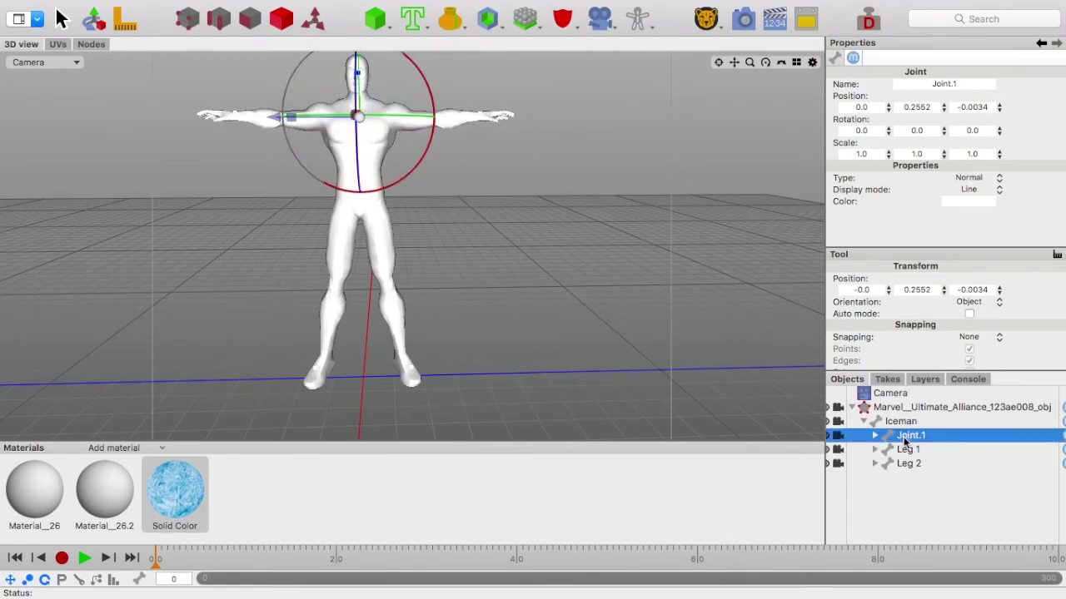
pyautogui.write('Upper Body')
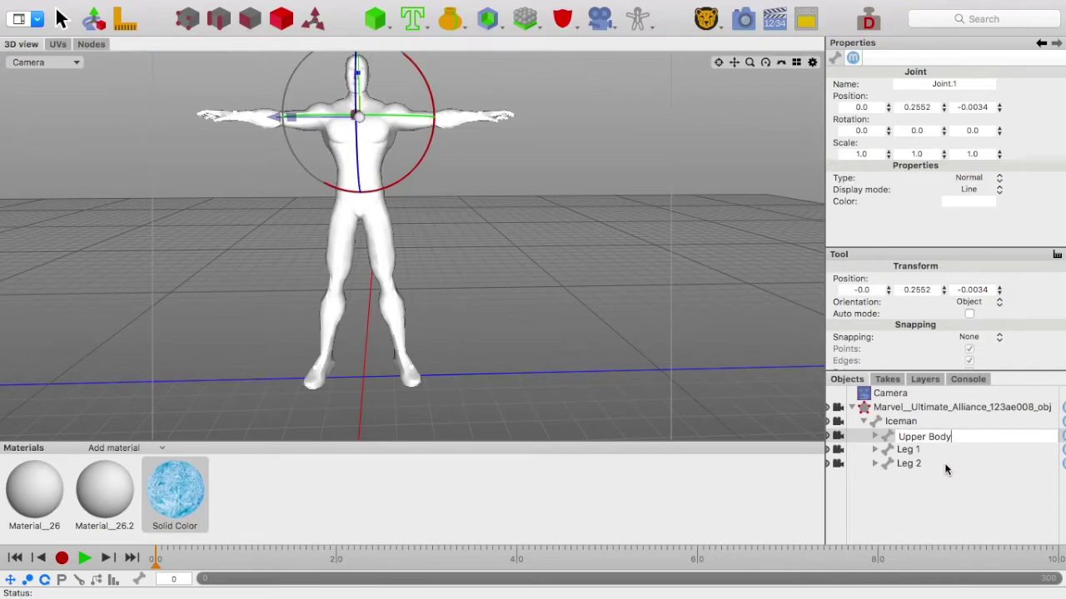
pyautogui.click(947, 453)
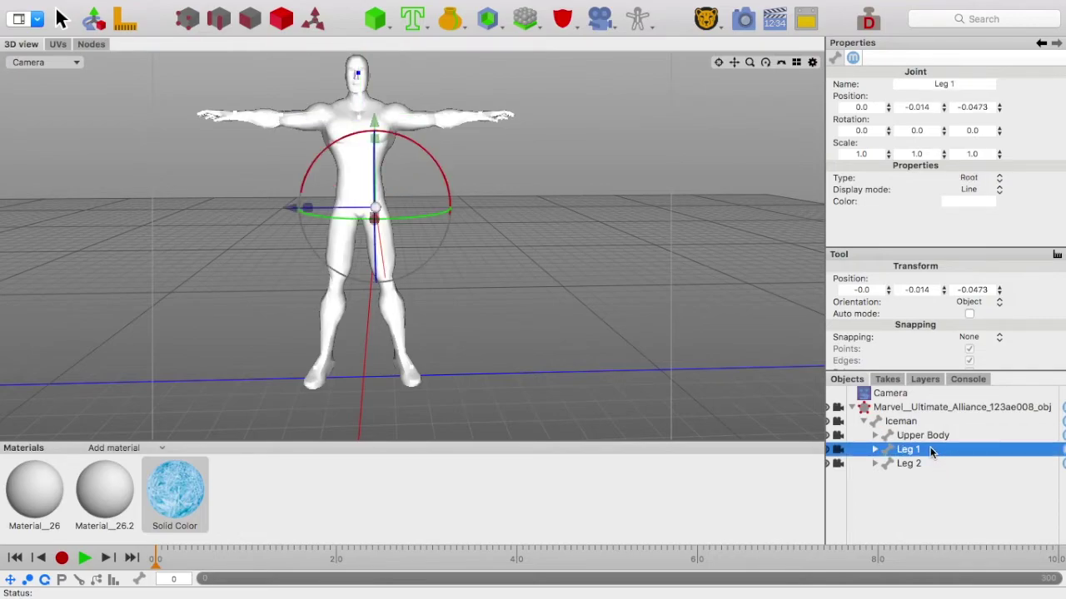
# - Expand Upper Body and test-rotate the Head joint to check the neck bend
pyautogui.click(881, 437)
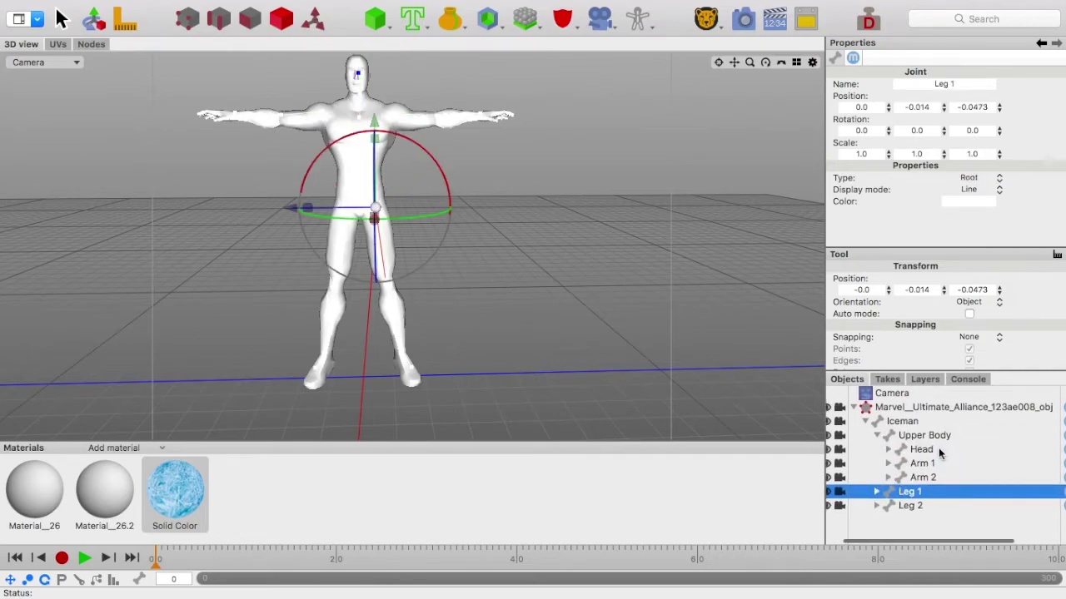
pyautogui.click(922, 450)
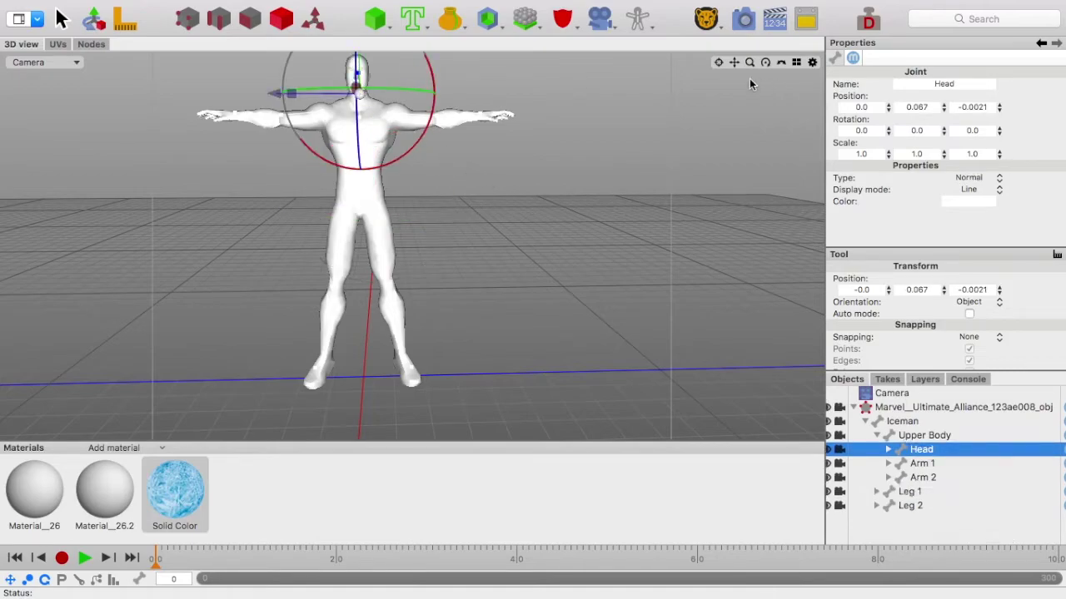
pyautogui.moveTo(733, 61); pyautogui.dragTo(754, 95)
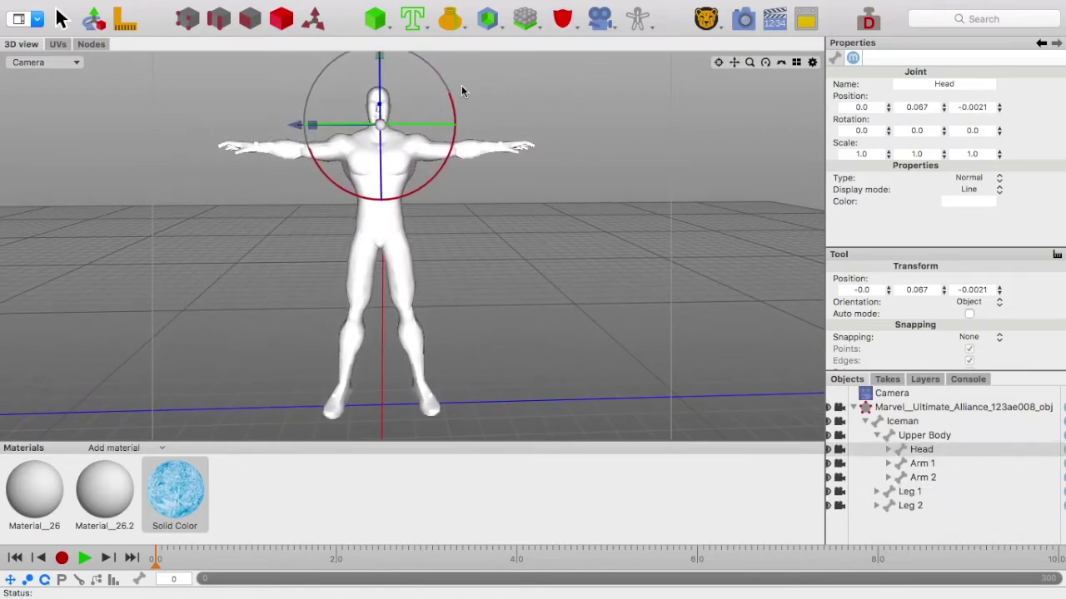
pyautogui.moveTo(372, 96); pyautogui.dragTo(407, 106)
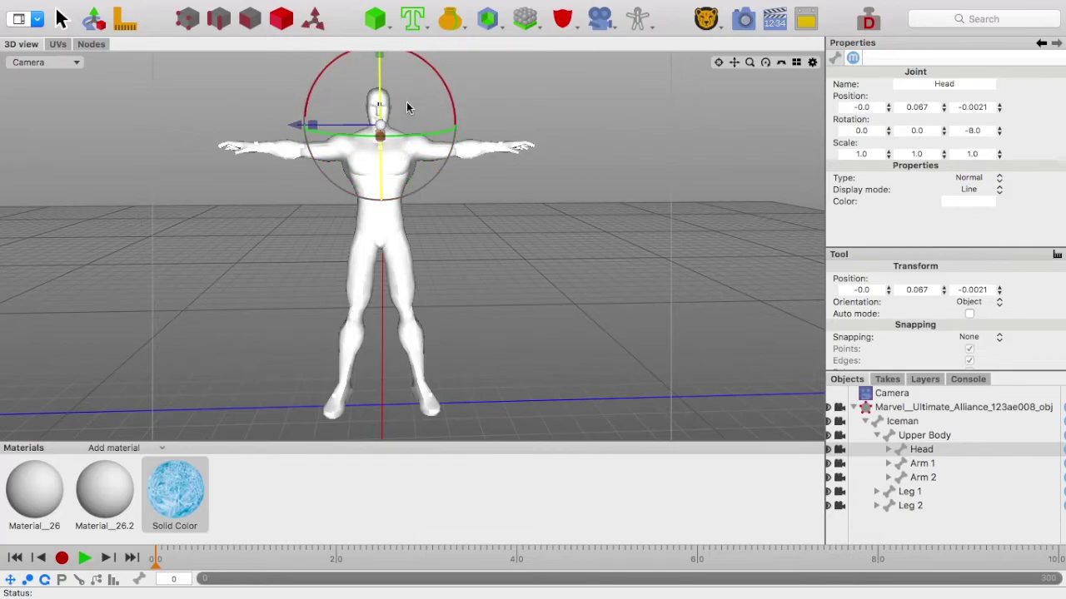
# - Test-rotate Arm 1 downward, then expand Arm 1 to reveal its Shoulder joint
pyautogui.click(931, 466)
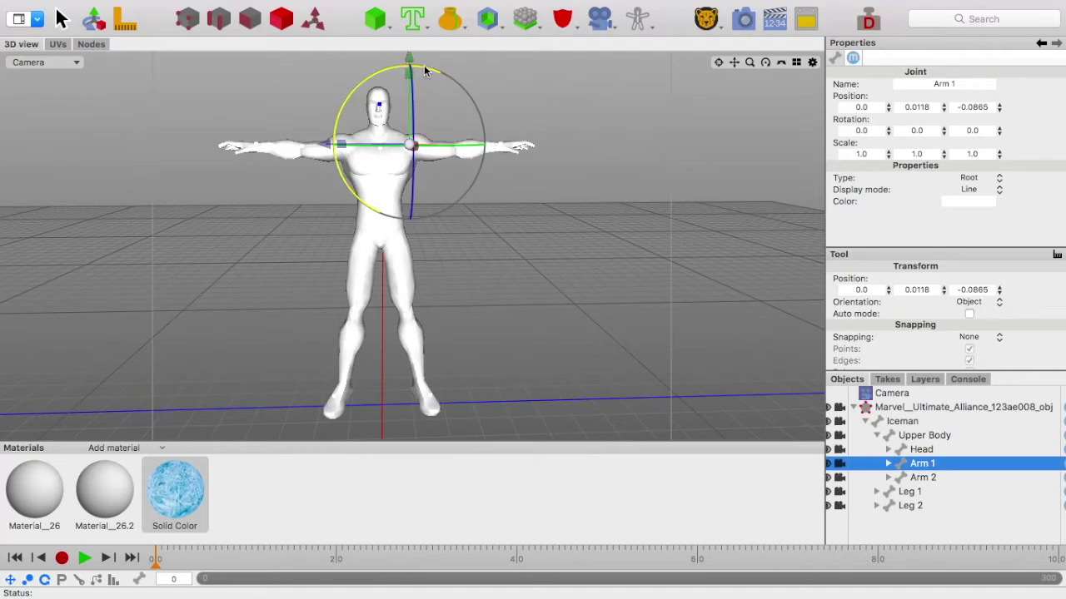
pyautogui.moveTo(426, 70)
pyautogui.mouseDown()
pyautogui.moveTo(504, 114)
pyautogui.moveTo(460, 71)
pyautogui.moveTo(422, 65)
pyautogui.mouseUp()
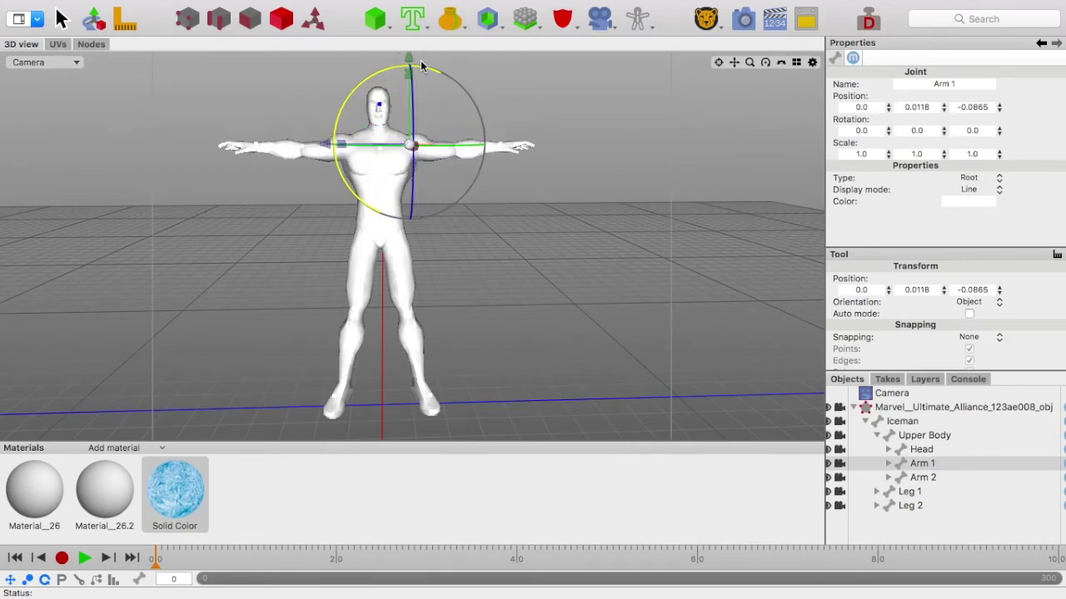
pyautogui.click(888, 464)
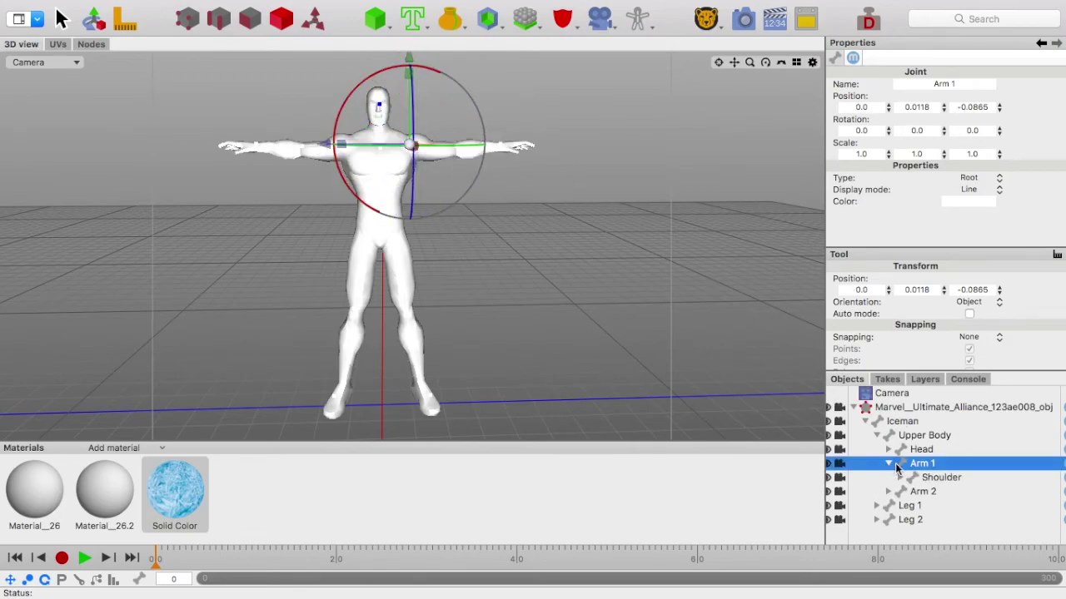
# - Test-rotate Arm 1's Shoulder joint, undo it, and rename the joint Elbow
pyautogui.click(936, 477)
pyautogui.moveTo(446, 81); pyautogui.dragTo(410, 85)
pyautogui.press('super+z')
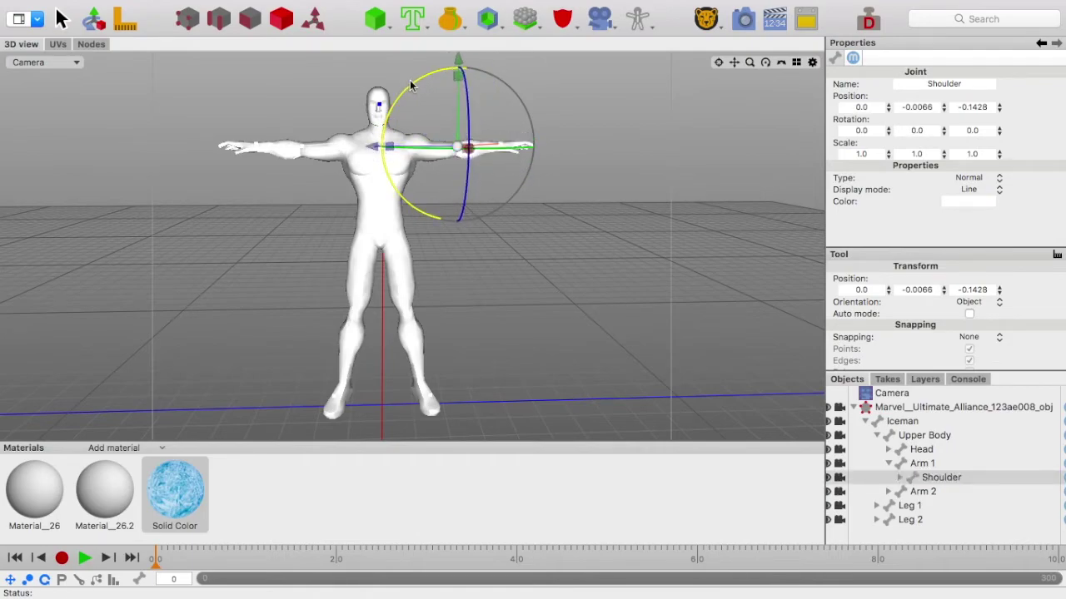
pyautogui.doubleClick(932, 478)
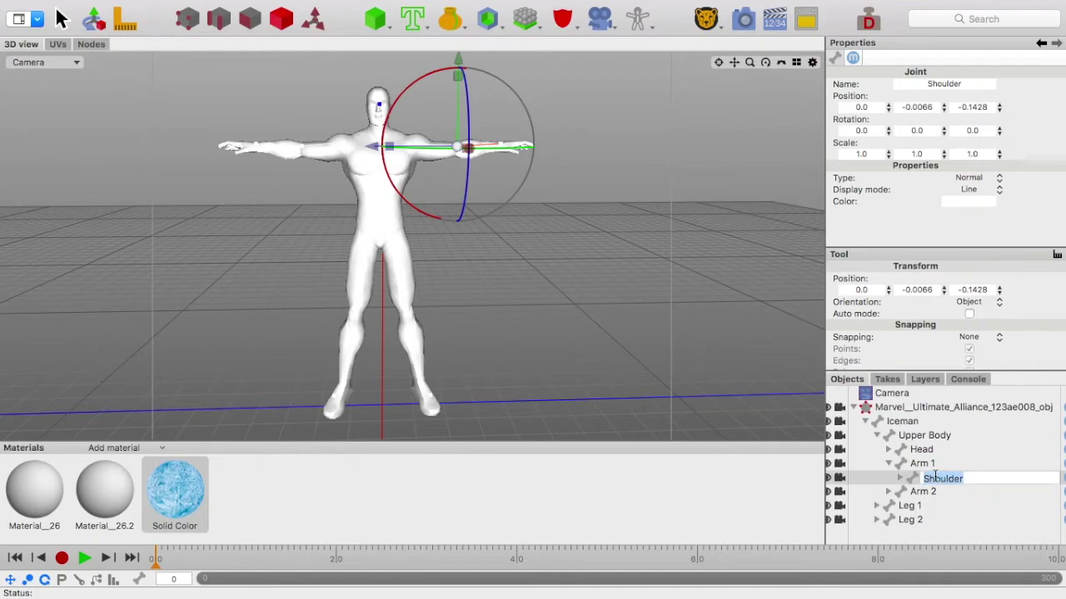
pyautogui.write('Elbo')
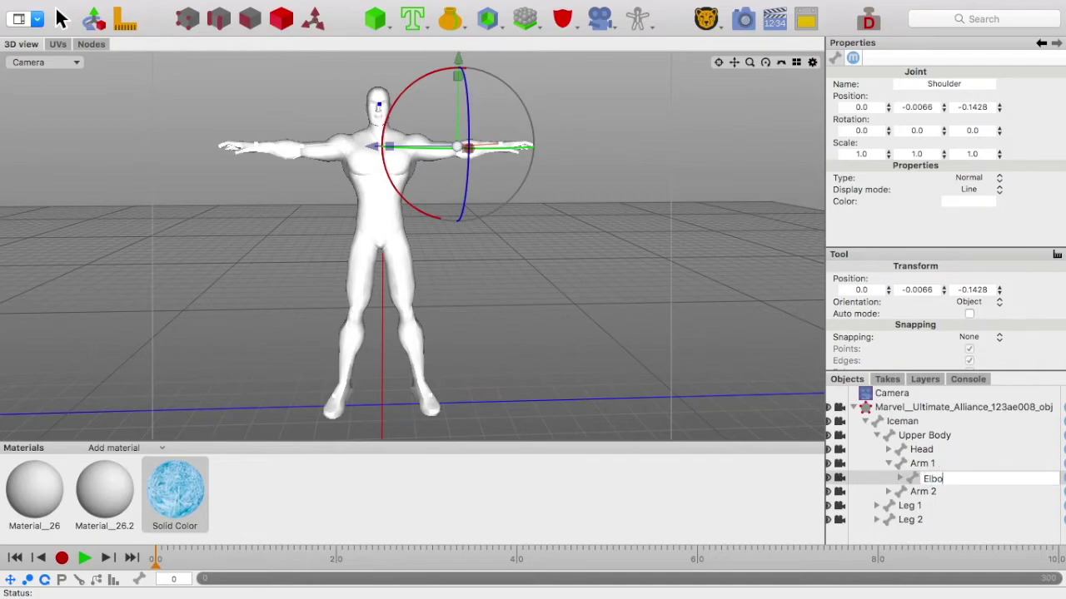
pyautogui.write('w')
pyautogui.click(971, 494)
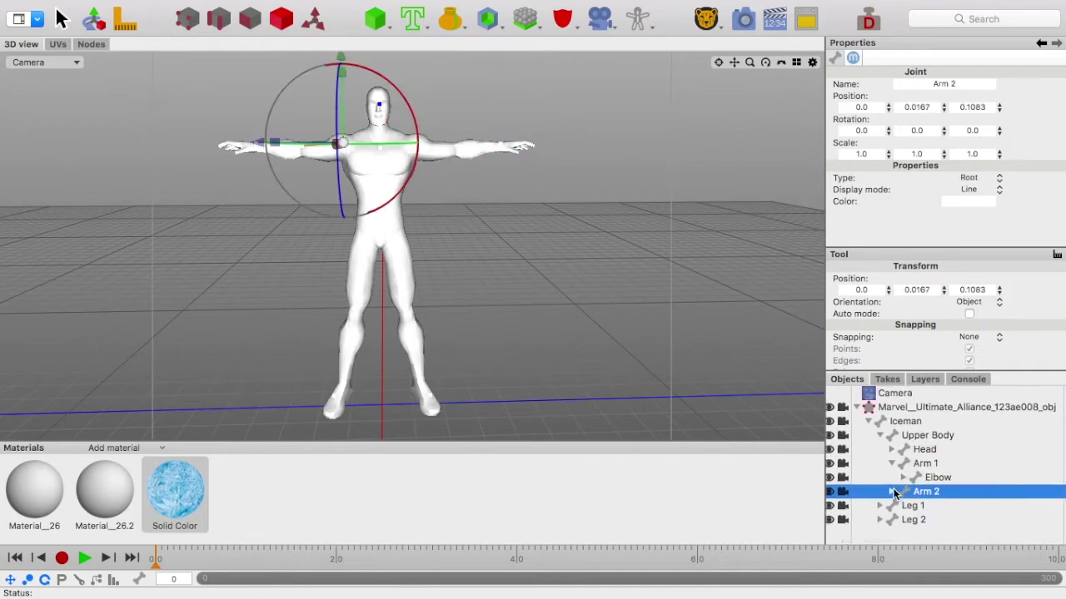
# - Expand Arm 2 and rename its child joint Joint.8 to Elbow
pyautogui.click(892, 492)
pyautogui.scroll(-1, 903, 498)
pyautogui.click(937, 495)
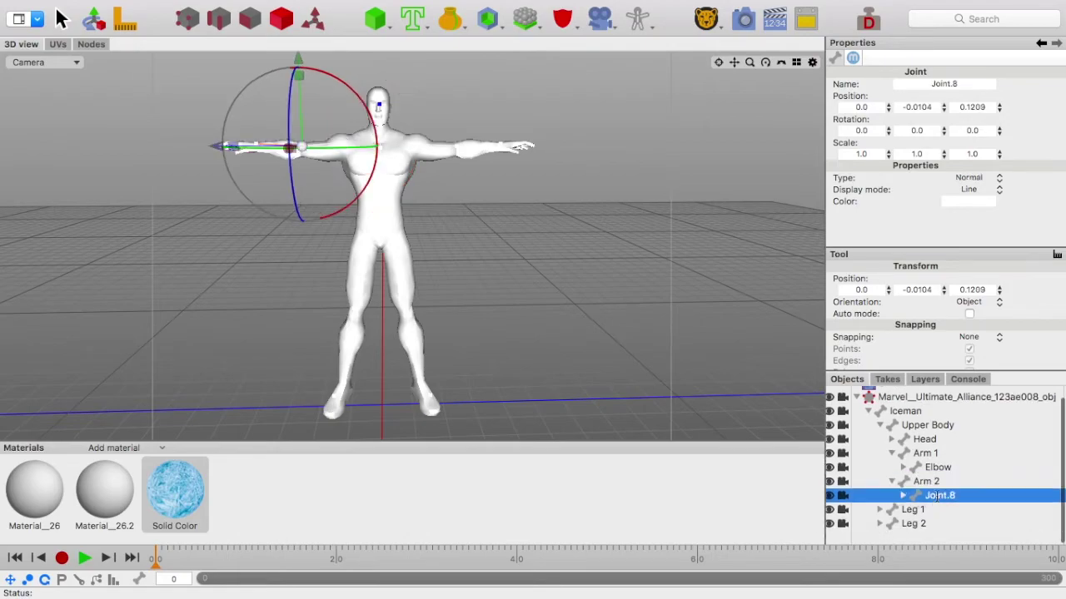
pyautogui.doubleClick(936, 496)
pyautogui.write('Elb')
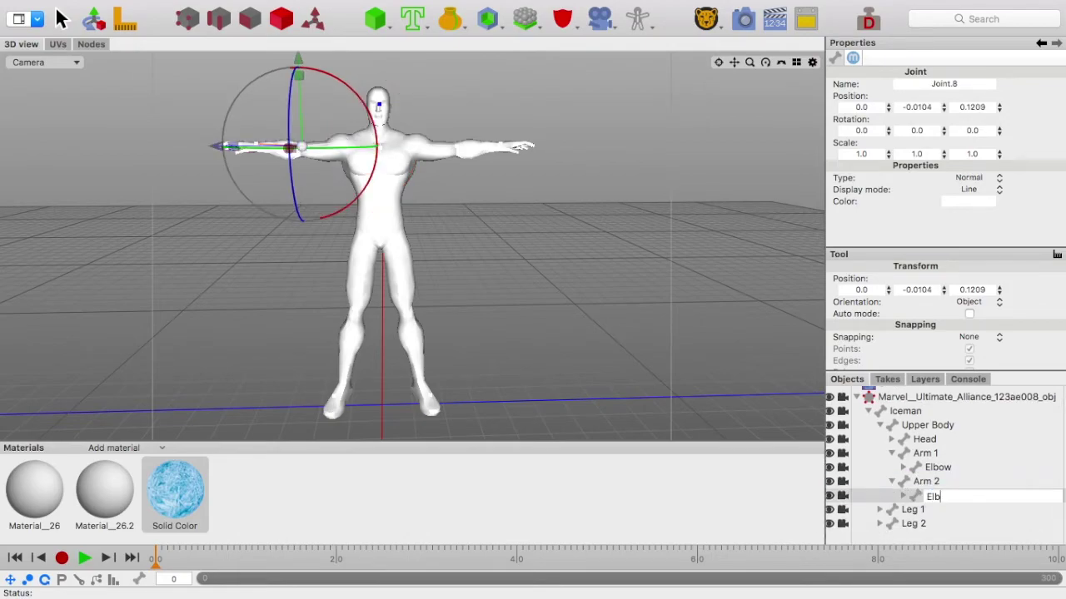
pyautogui.write('ow')
pyautogui.click(962, 481)
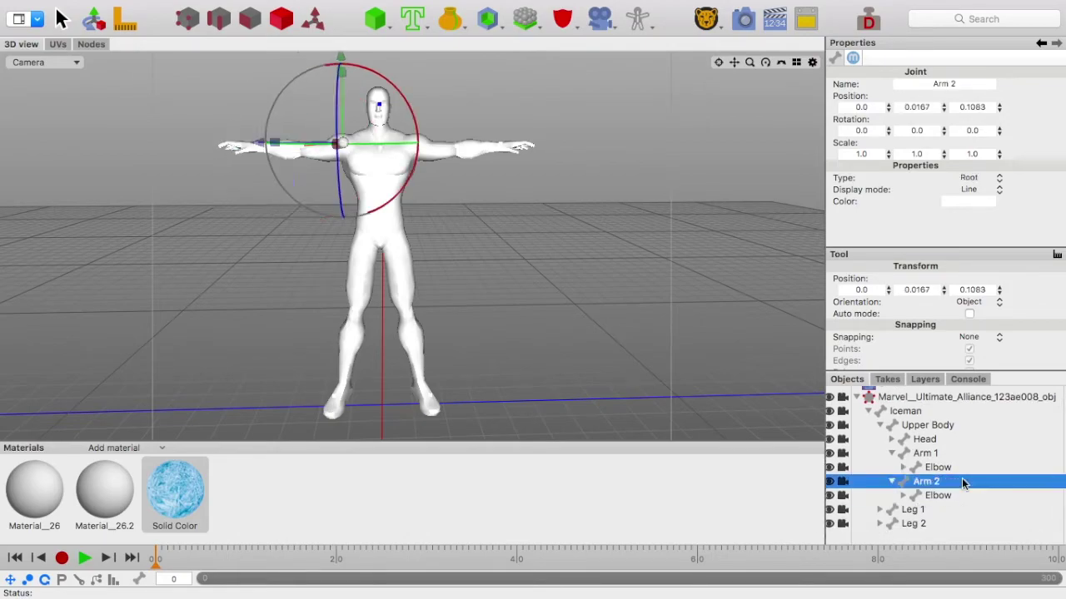
# - Test-bend Joint.6 under Arm 1's Elbow, undo it, and rename it Hand
pyautogui.click(903, 467)
pyautogui.scroll(-1, 907, 470)
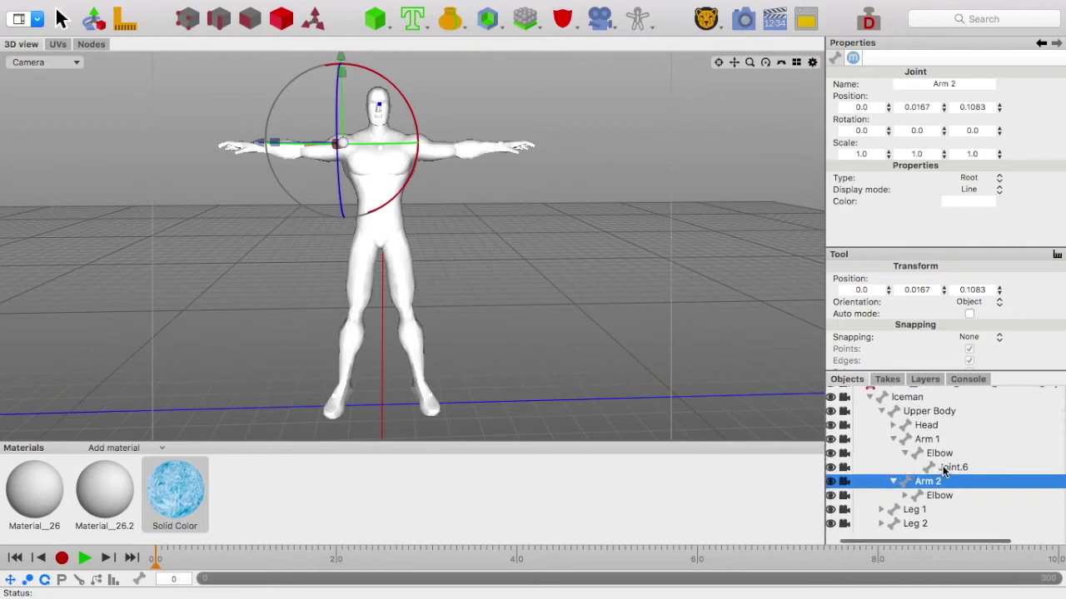
pyautogui.click(943, 467)
pyautogui.moveTo(457, 88); pyautogui.dragTo(471, 88)
pyautogui.press('super+z')
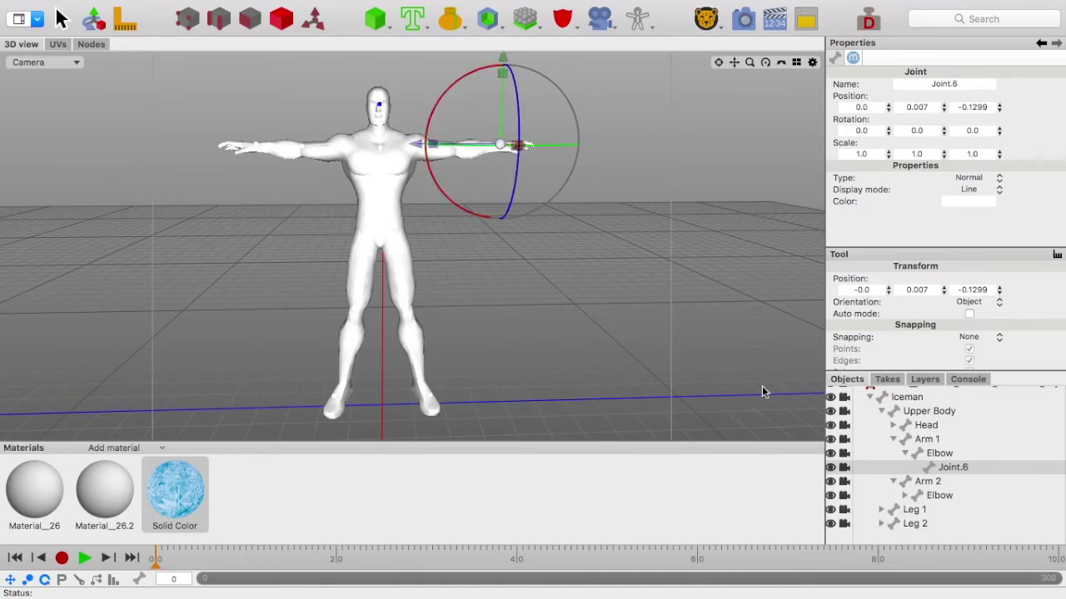
pyautogui.doubleClick(951, 467)
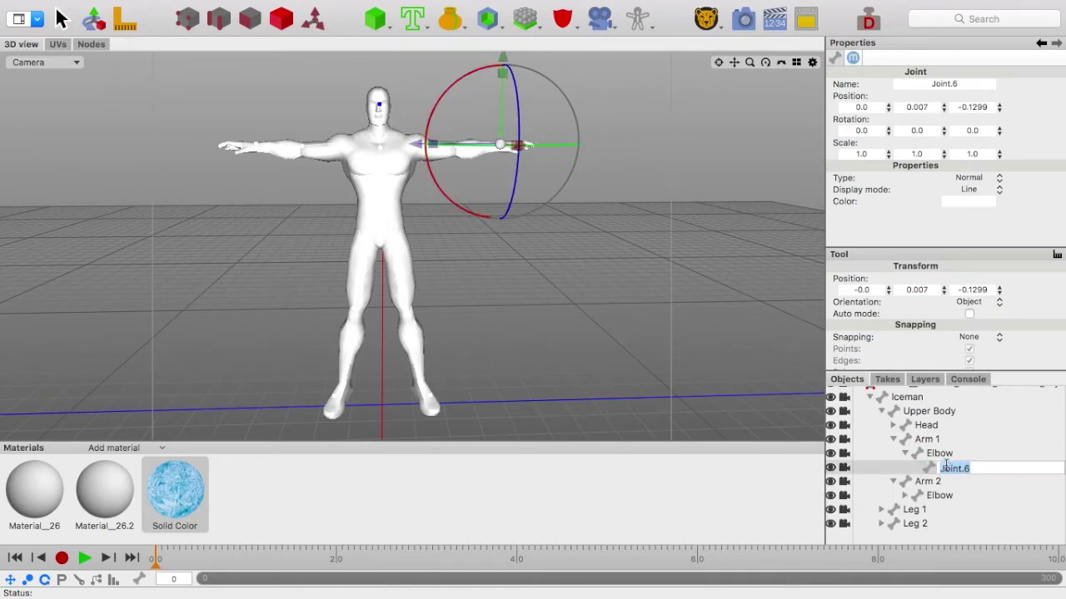
pyautogui.write('Hand')
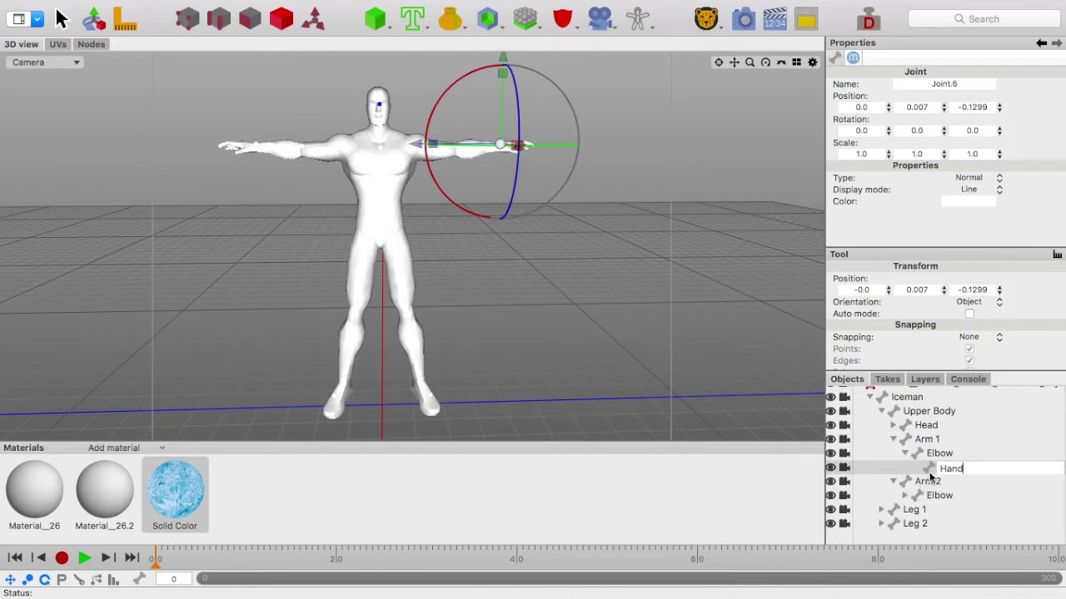
pyautogui.click(904, 454)
# - Collapse Arm 1, test-bend Joint.9 under Arm 2's Elbow, and rename it Hand
pyautogui.click(905, 468)
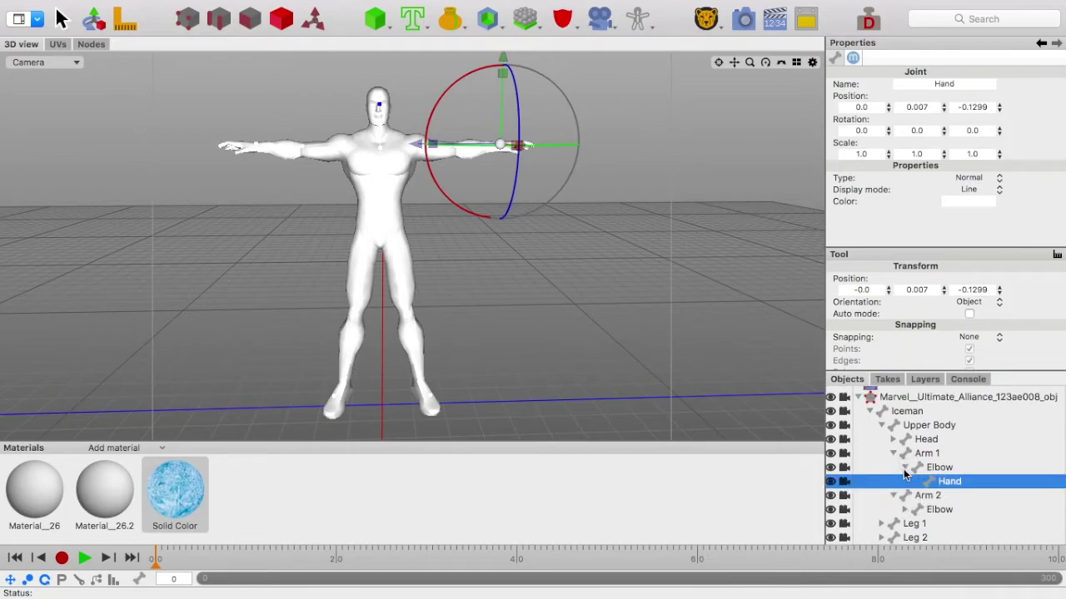
pyautogui.click(905, 469)
pyautogui.click(892, 453)
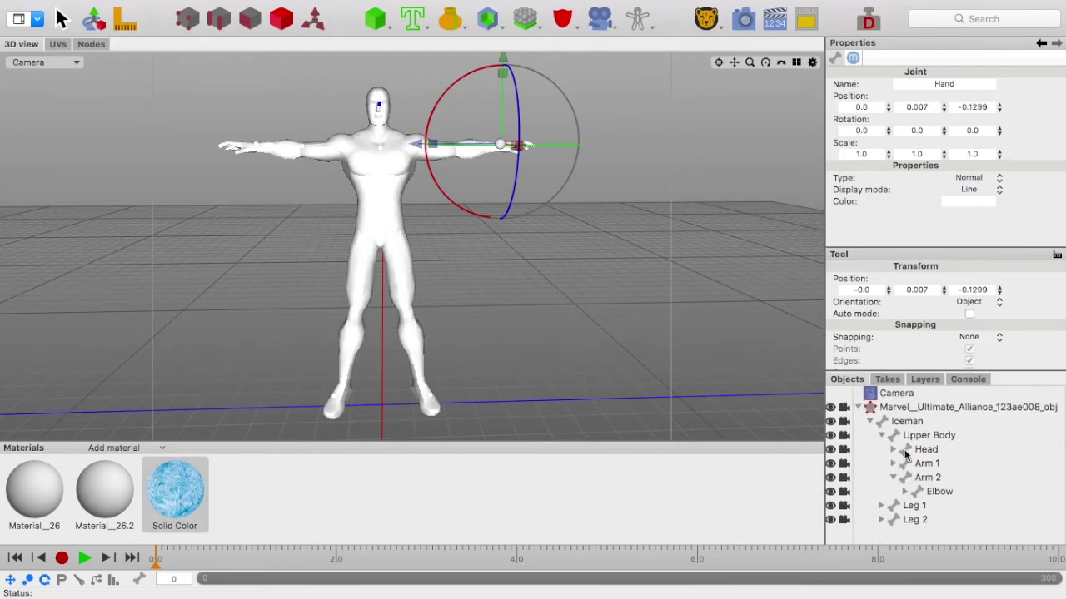
pyautogui.click(910, 493)
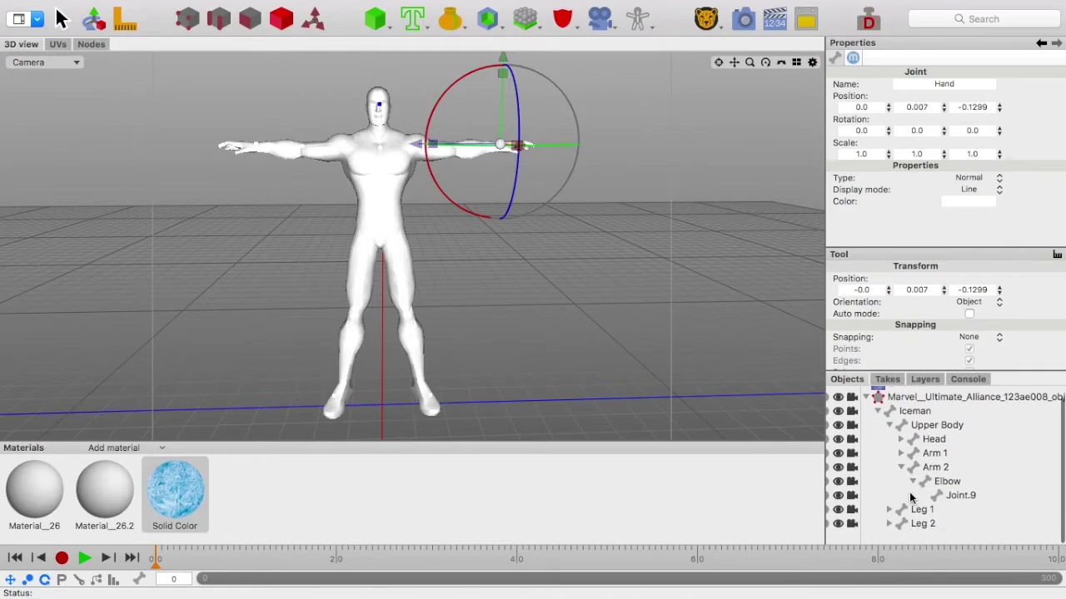
pyautogui.click(966, 496)
pyautogui.moveTo(308, 96)
pyautogui.mouseDown()
pyautogui.moveTo(323, 108)
pyautogui.moveTo(309, 98)
pyautogui.mouseUp()
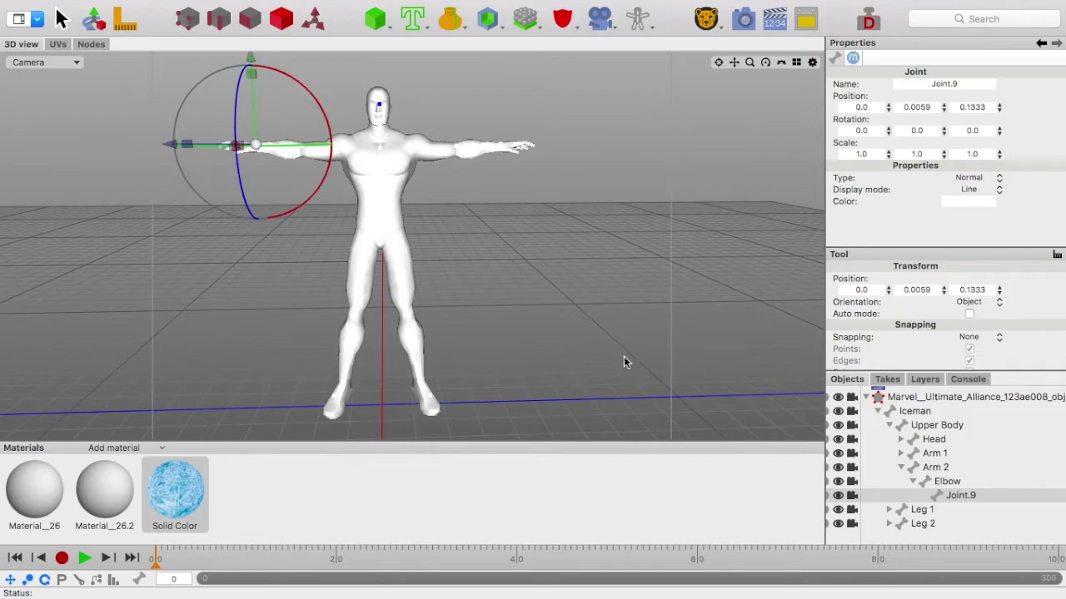
pyautogui.click(960, 496)
pyautogui.click(957, 496)
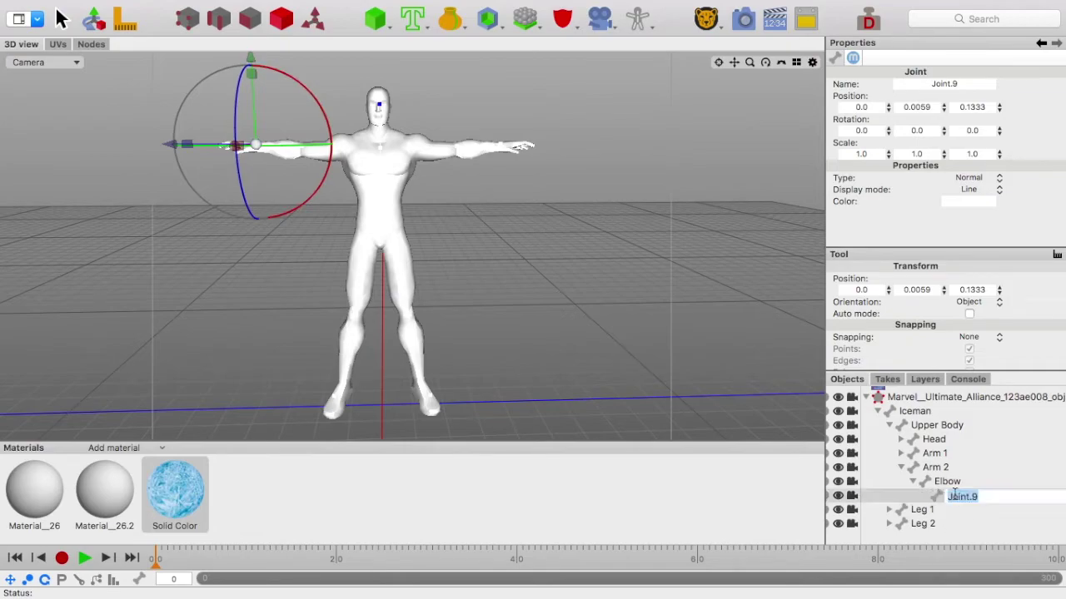
pyautogui.write('Hand')
pyautogui.press('Return')
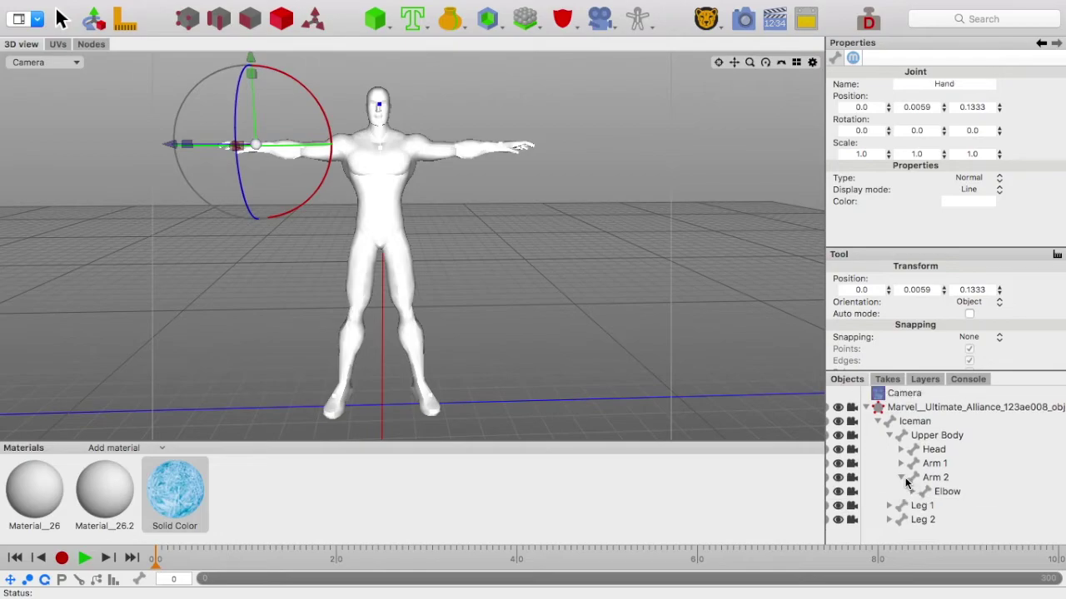
pyautogui.click(923, 491)
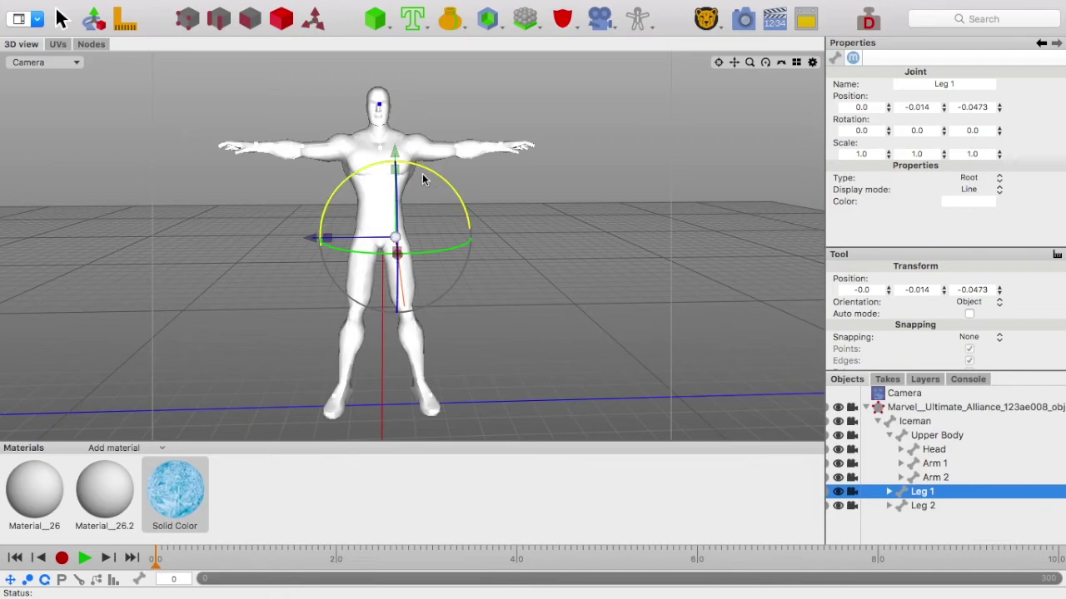
# - Test-bend Leg 1 at the hip, undo it, and expand Leg 1's child joint
pyautogui.moveTo(396, 198)
pyautogui.mouseDown()
pyautogui.moveTo(397, 157)
pyautogui.moveTo(409, 230)
pyautogui.moveTo(397, 193)
pyautogui.mouseUp()
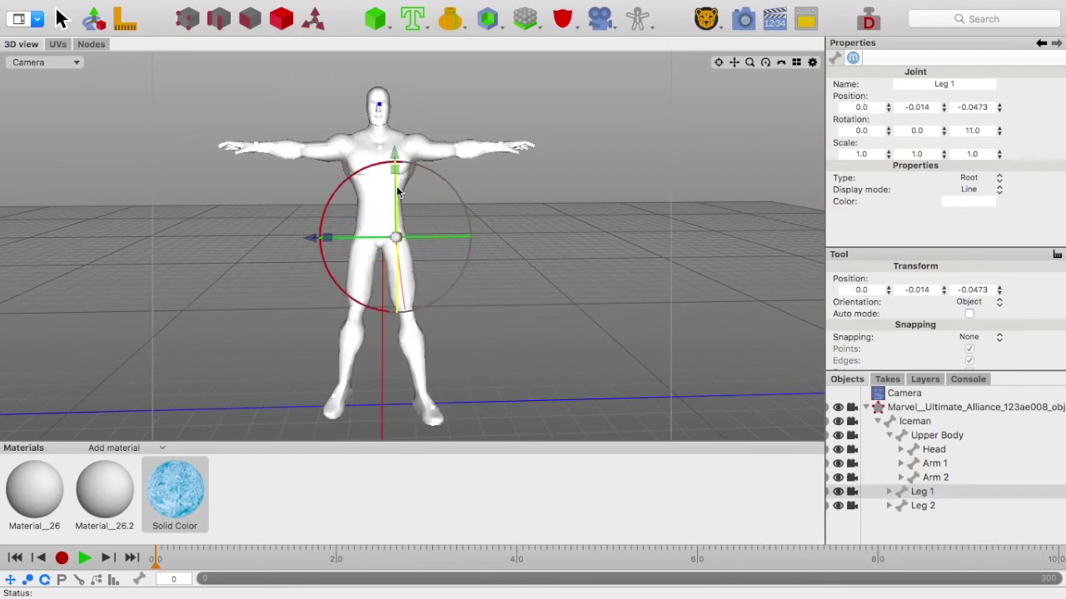
pyautogui.press('super+z')
pyautogui.click(889, 491)
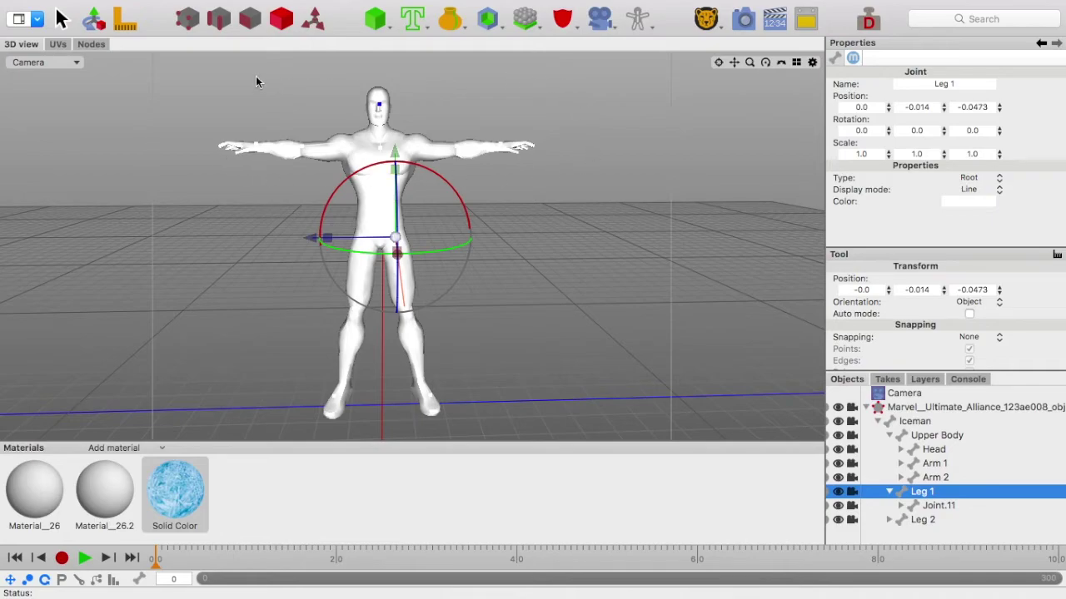
pyautogui.click(232, 314)
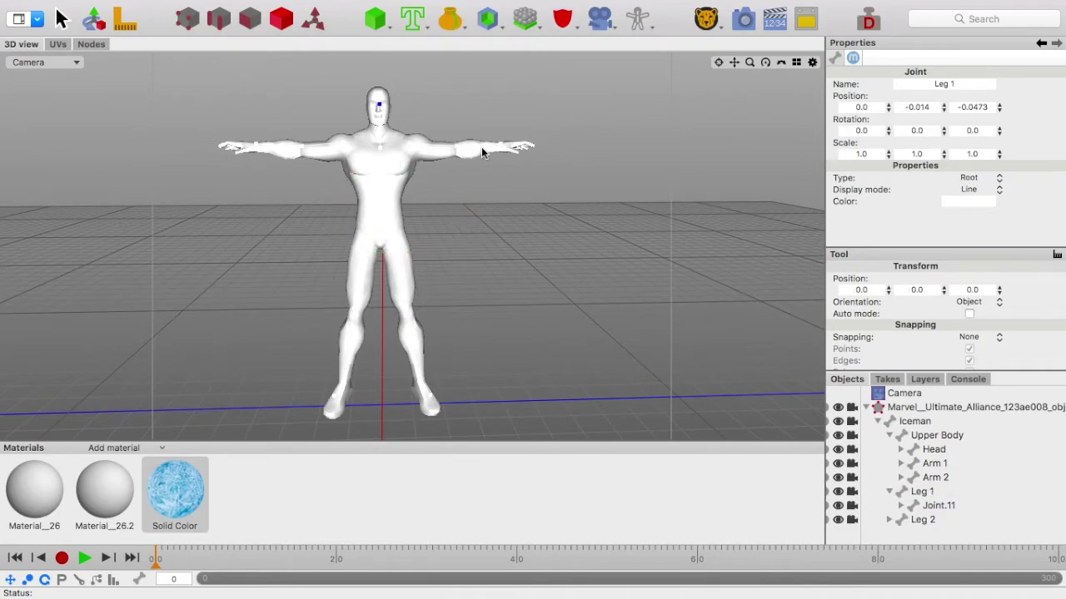
# - Test-bend Arm 1 at the shoulder, then return it to level at rotation 0.0
pyautogui.click(934, 466)
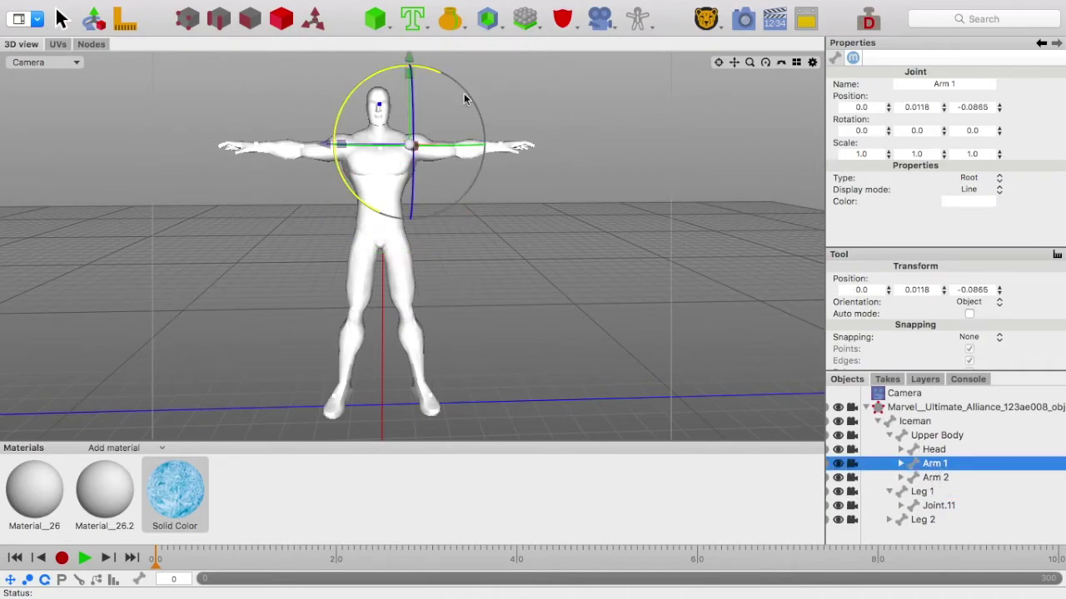
pyautogui.moveTo(432, 75); pyautogui.dragTo(481, 119)
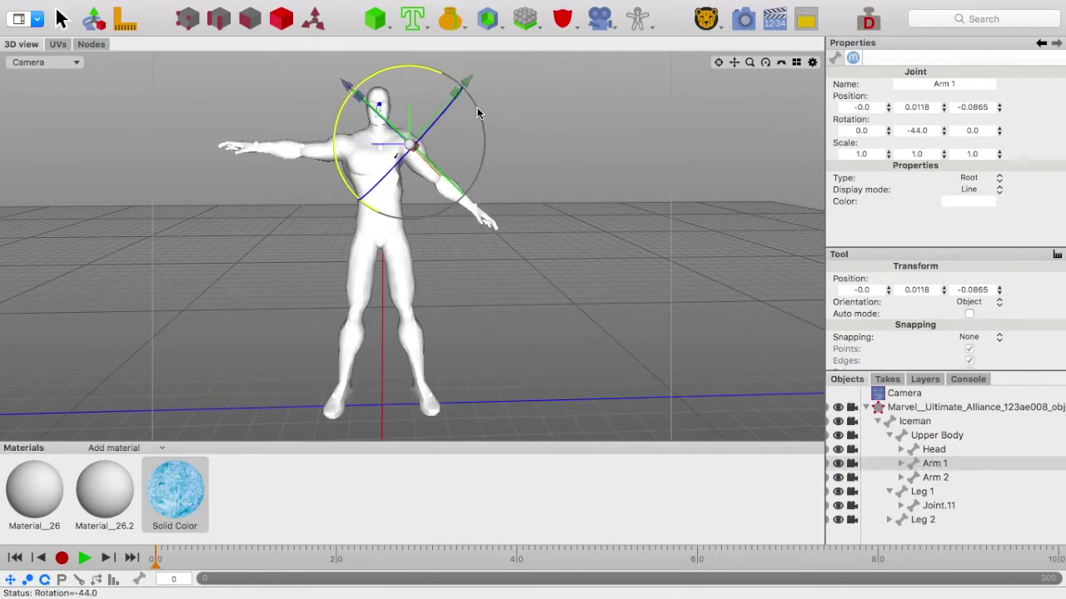
pyautogui.moveTo(478, 110); pyautogui.dragTo(452, 113)
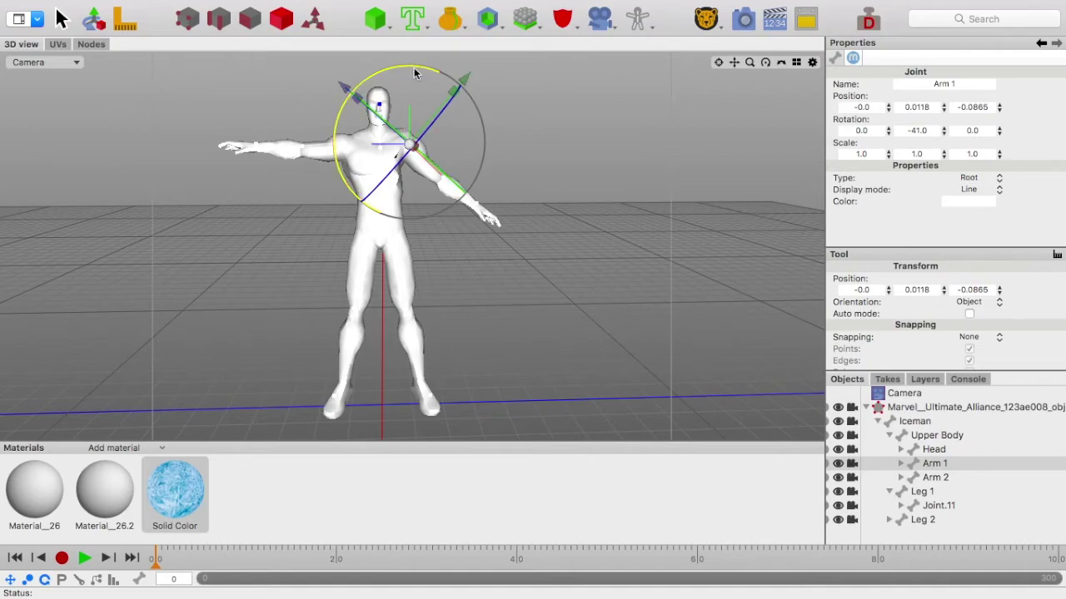
pyautogui.moveTo(418, 84); pyautogui.dragTo(359, 78)
pyautogui.press('super+z')
pyautogui.press('super+shift+z')
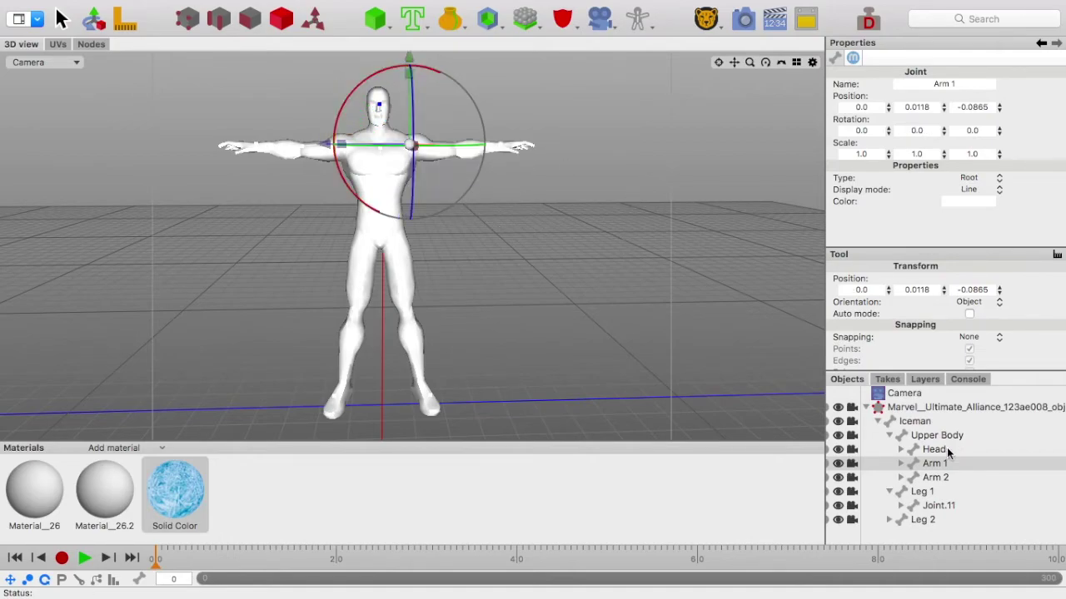
# - Collapse Upper Body, test-bend Joint.11 and undo, then rename it Knee
pyautogui.click(889, 436)
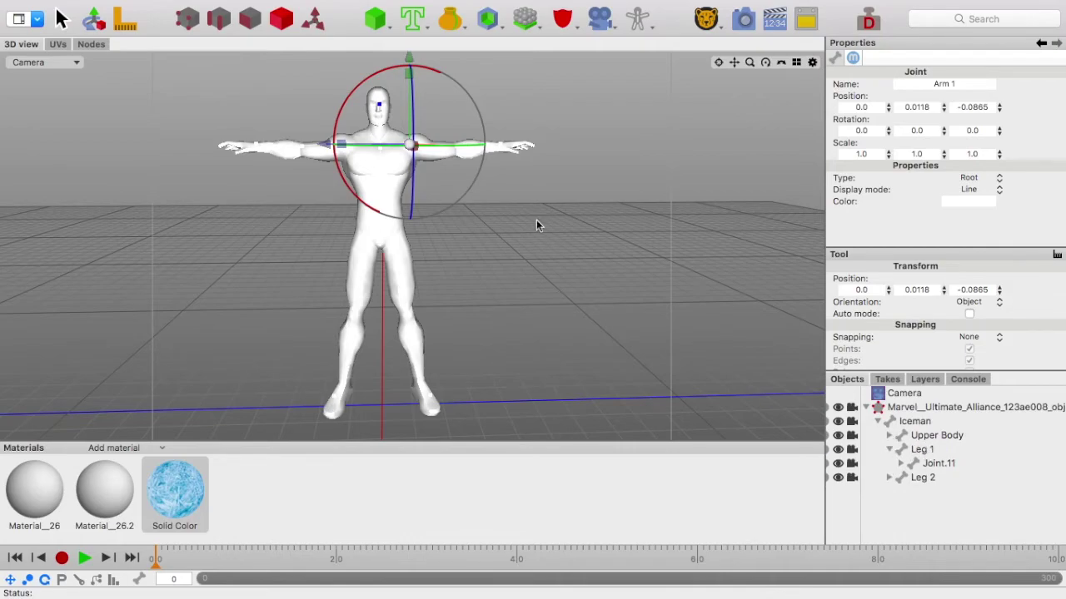
pyautogui.click(541, 272)
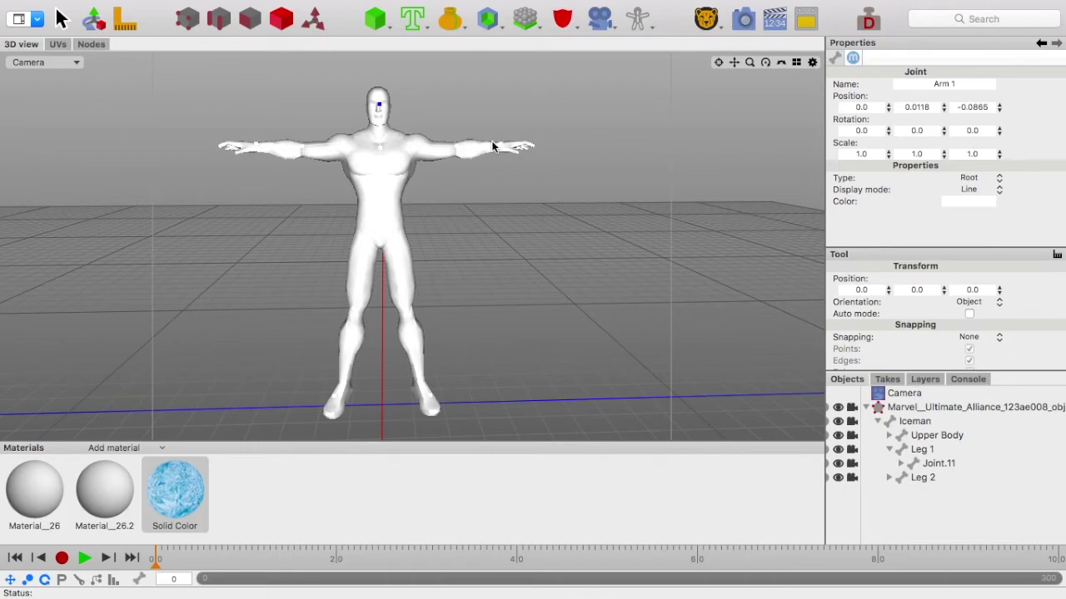
pyautogui.click(901, 464)
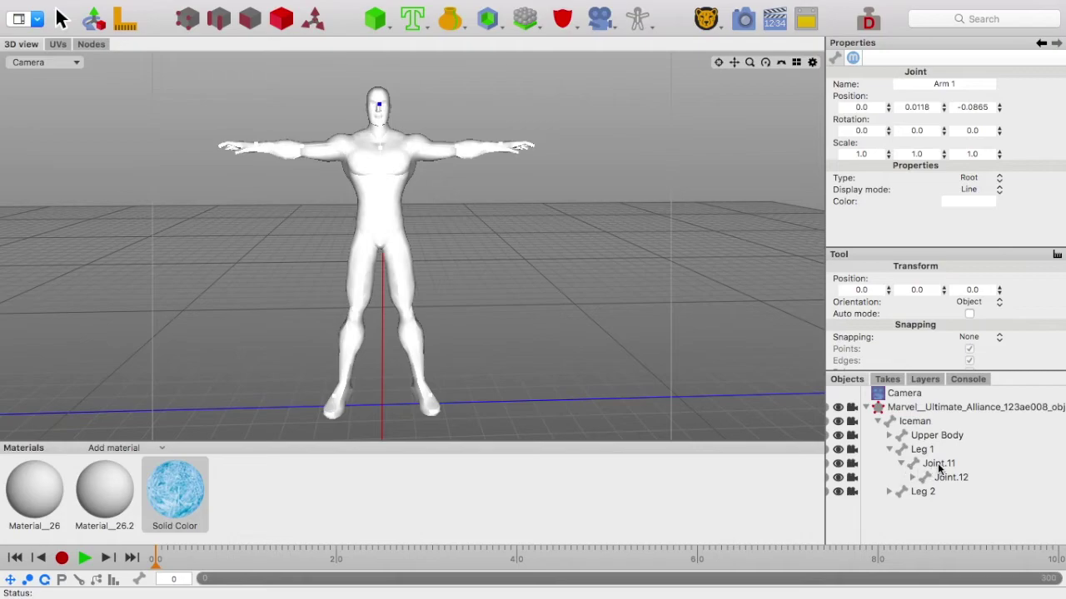
pyautogui.click(939, 465)
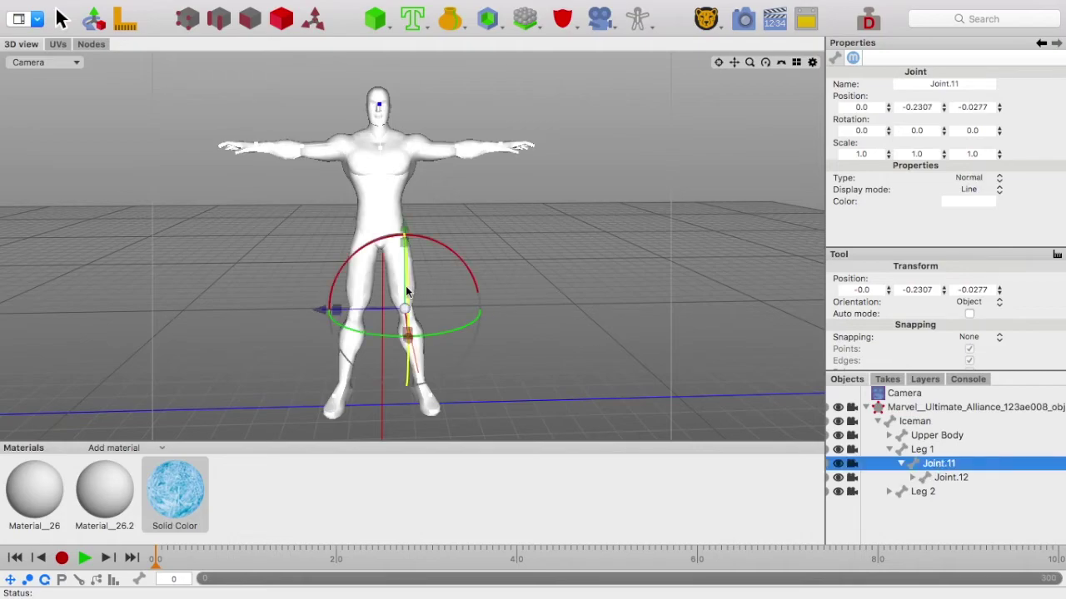
pyautogui.moveTo(423, 293)
pyautogui.mouseDown()
pyautogui.moveTo(427, 405)
pyautogui.moveTo(421, 279)
pyautogui.moveTo(392, 185)
pyautogui.moveTo(427, 295)
pyautogui.mouseUp()
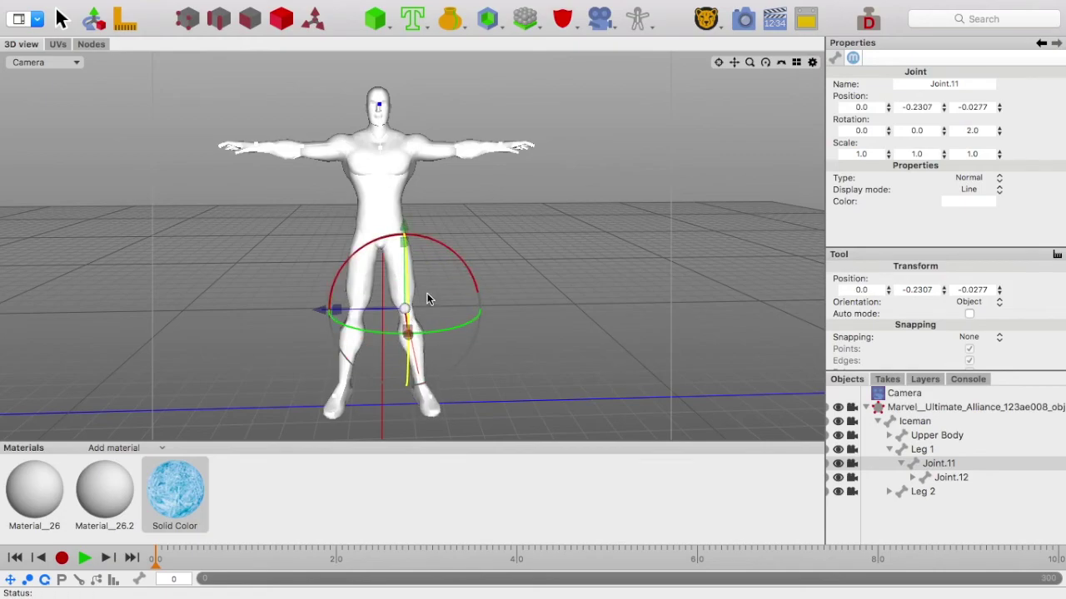
pyautogui.press('super+z')
pyautogui.doubleClick(936, 466)
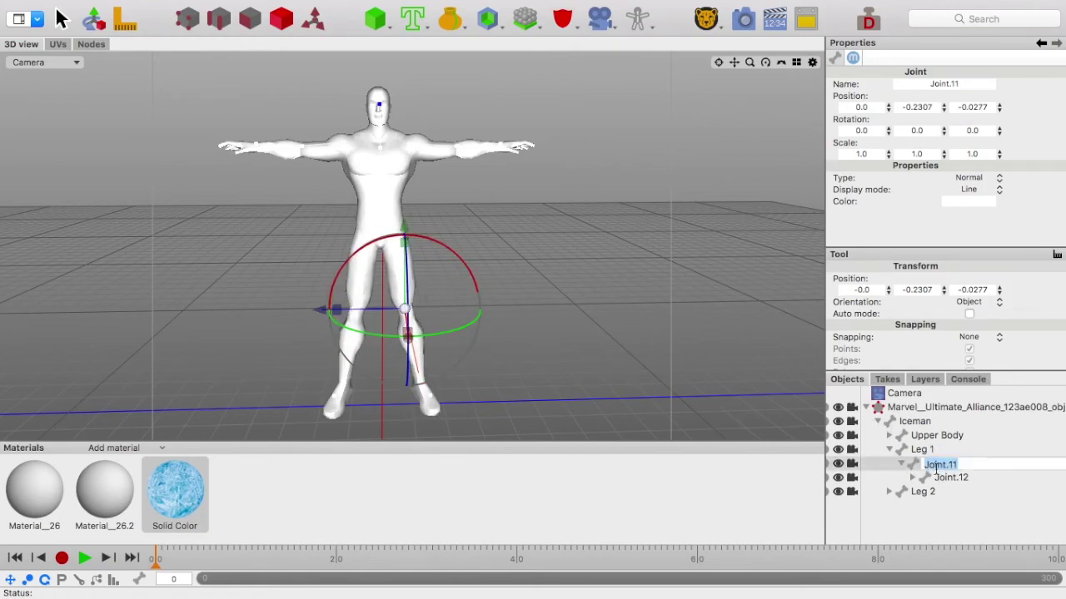
pyautogui.write('Knee')
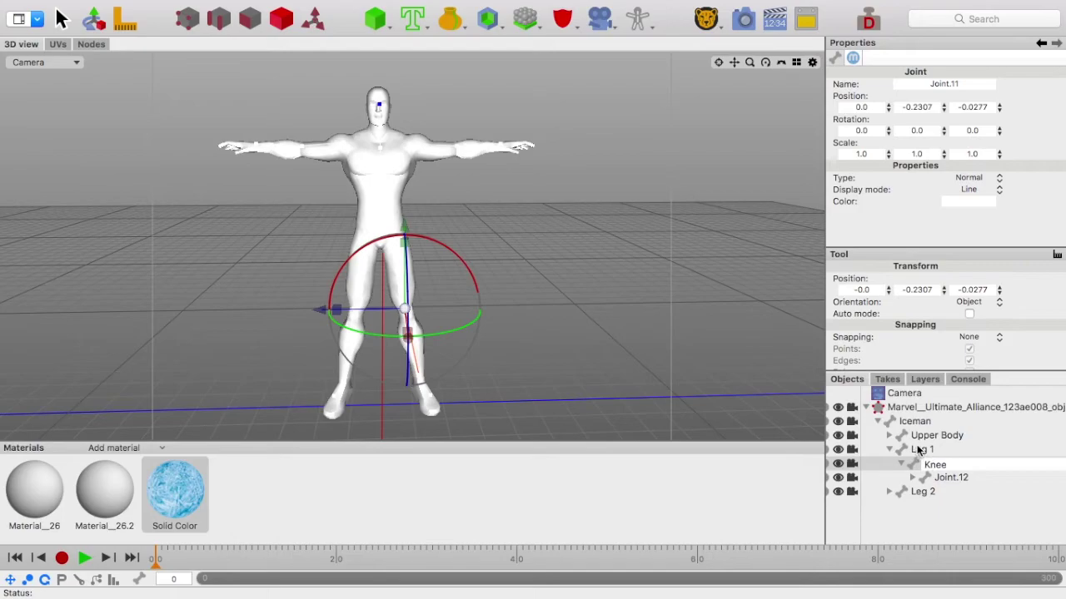
pyautogui.click(920, 449)
# - Test the hip twist and Joint.12 bend, undo both, and rename Joint.12 Ankle
pyautogui.moveTo(396, 213); pyautogui.dragTo(405, 211)
pyautogui.press('super+z')
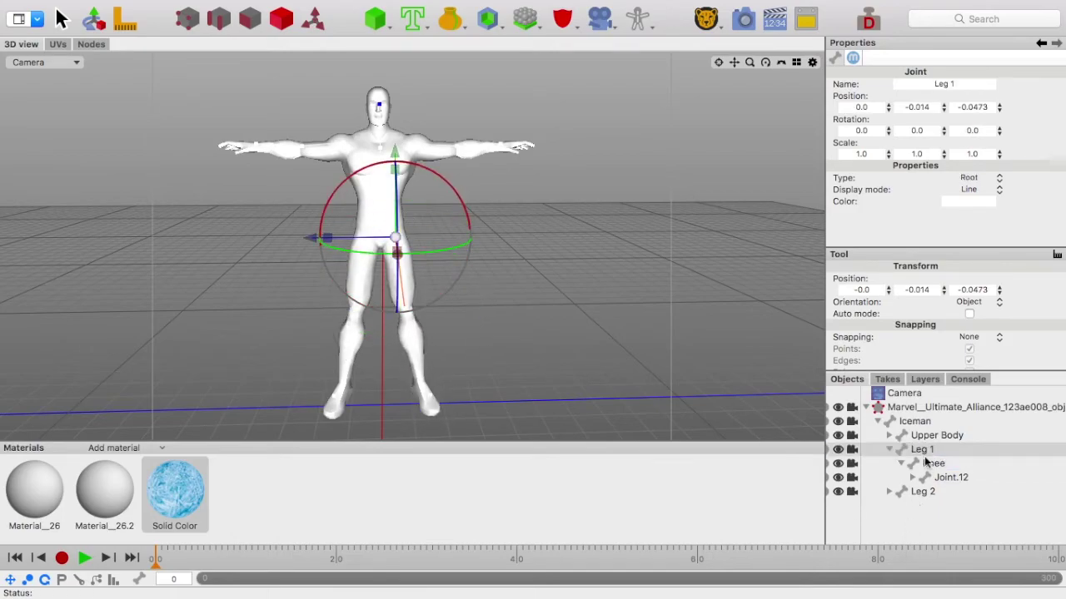
pyautogui.click(953, 478)
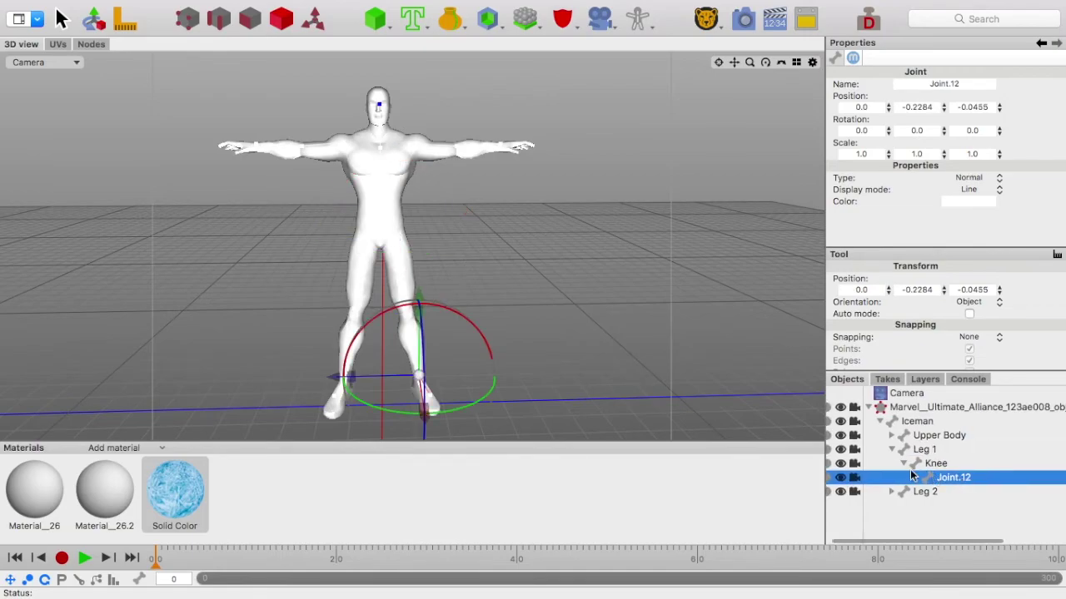
pyautogui.moveTo(424, 381); pyautogui.dragTo(445, 351)
pyautogui.press('super+z')
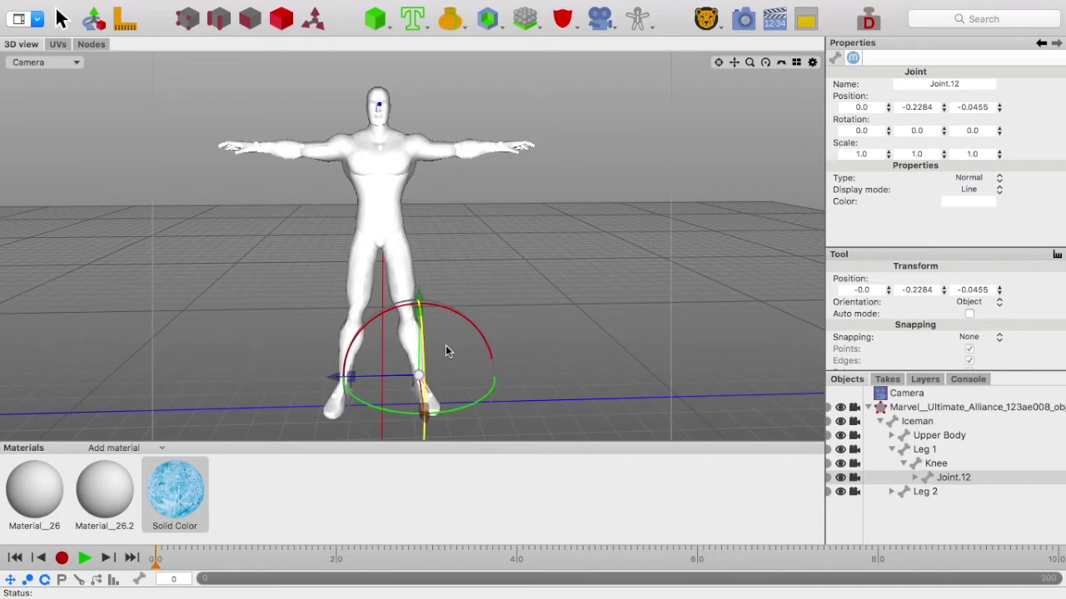
pyautogui.doubleClick(954, 480)
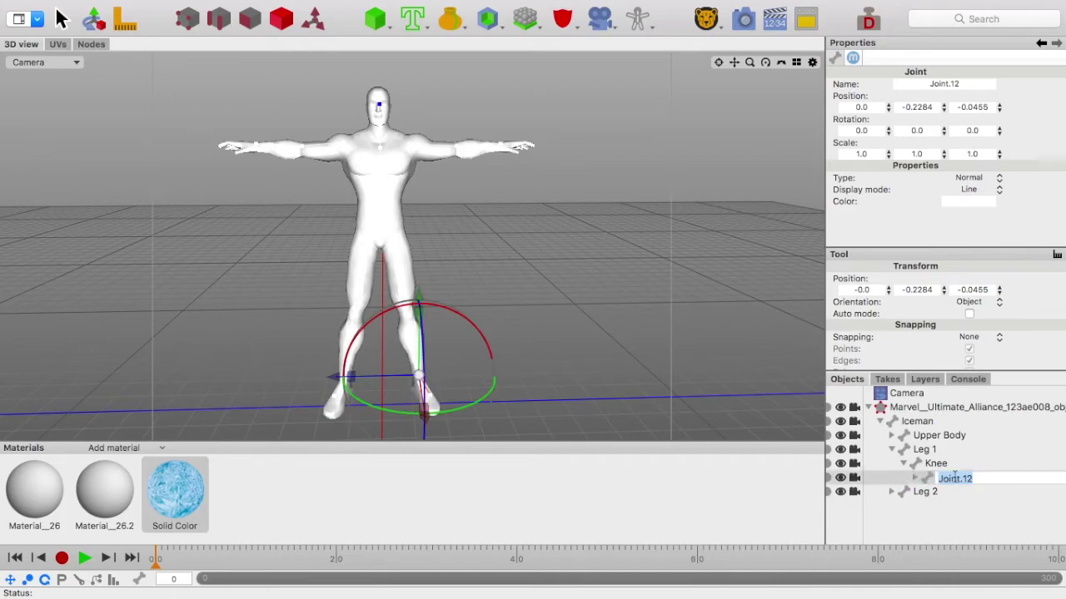
pyautogui.write('Ankle')
pyautogui.click(978, 464)
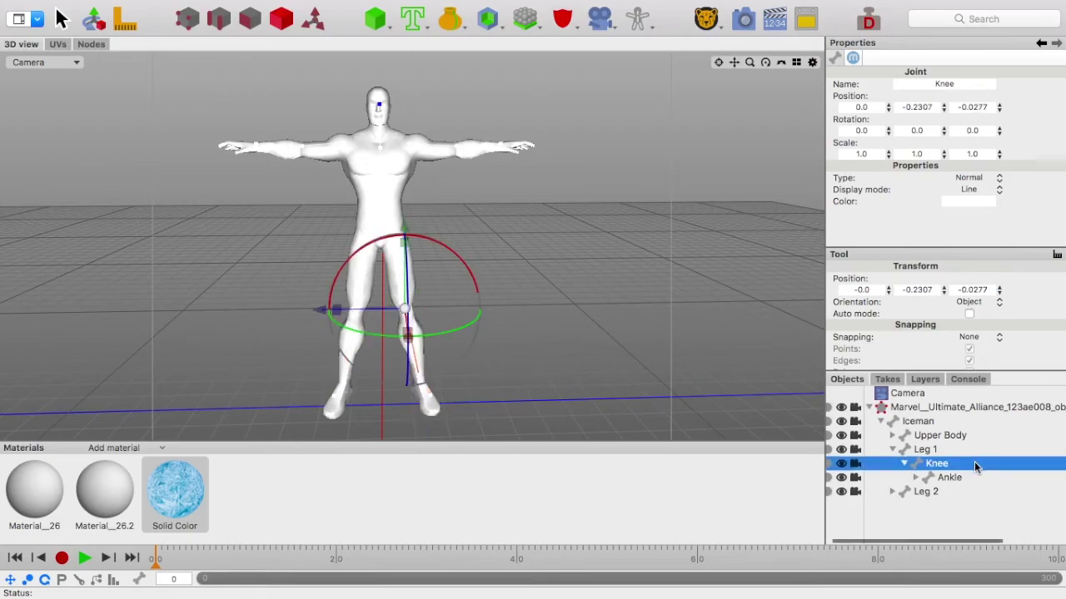
# - Expand Ankle, rename Joint.13 to Foot, and test-rotate the Foot joint
pyautogui.click(917, 478)
pyautogui.hscroll(3, 945, 479)
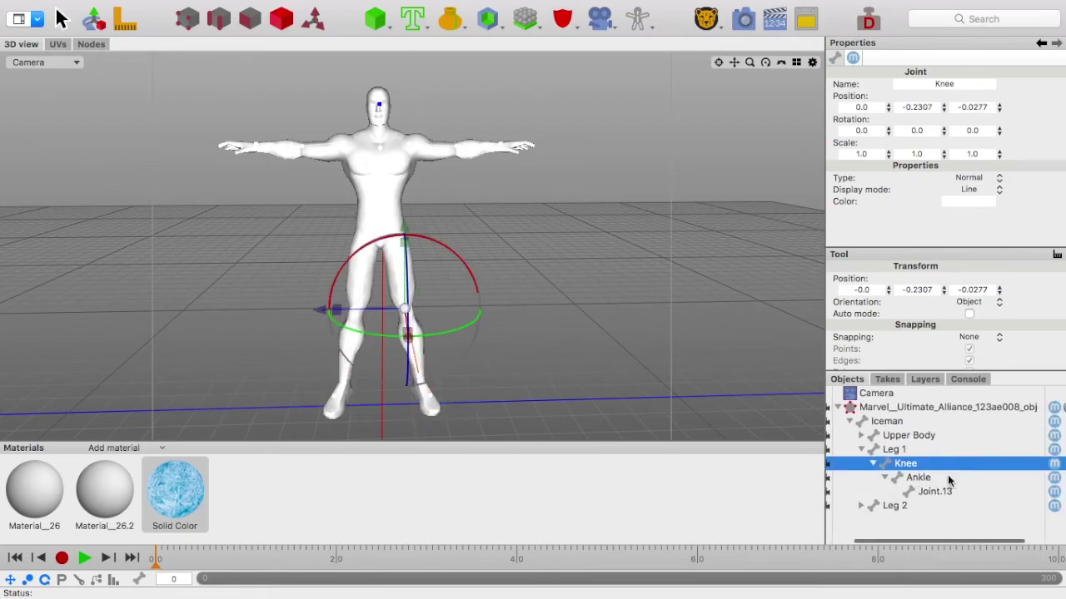
pyautogui.click(939, 492)
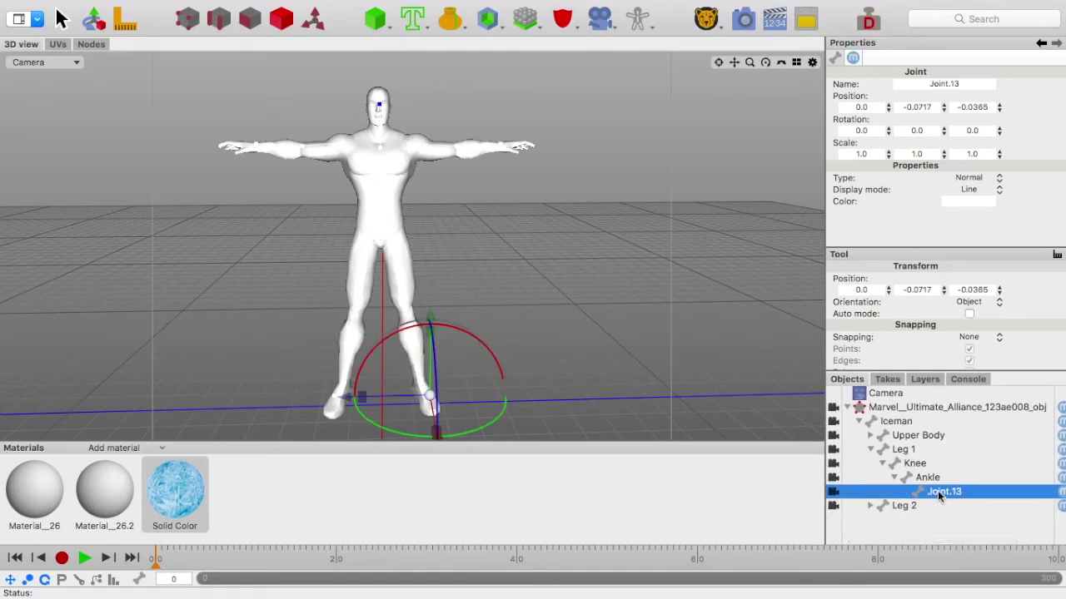
pyautogui.click(937, 494)
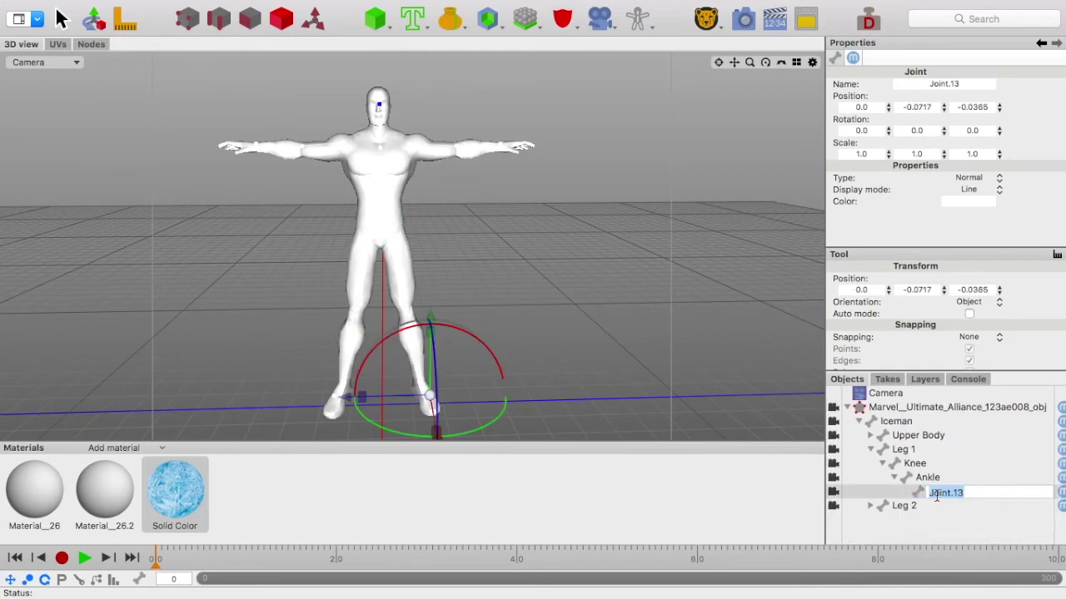
pyautogui.write('Foot')
pyautogui.click(949, 466)
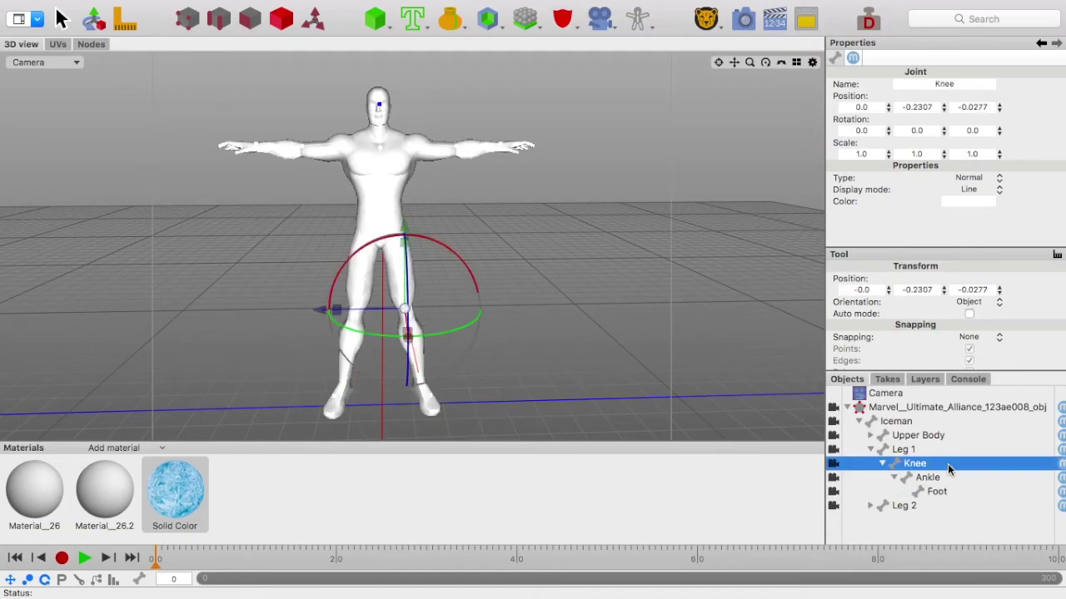
pyautogui.click(936, 492)
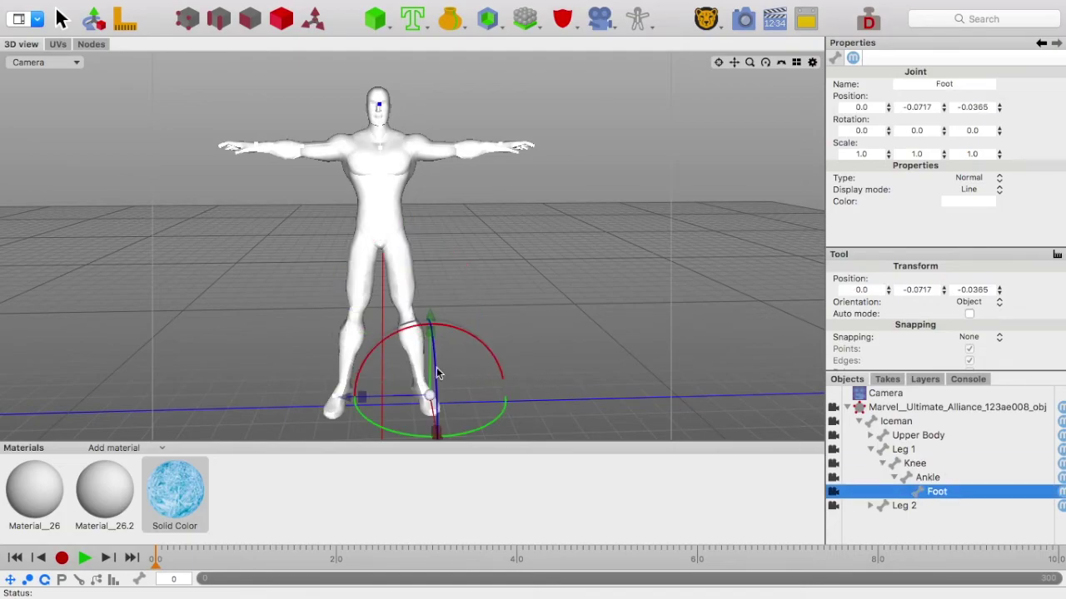
pyautogui.moveTo(436, 372); pyautogui.dragTo(461, 337)
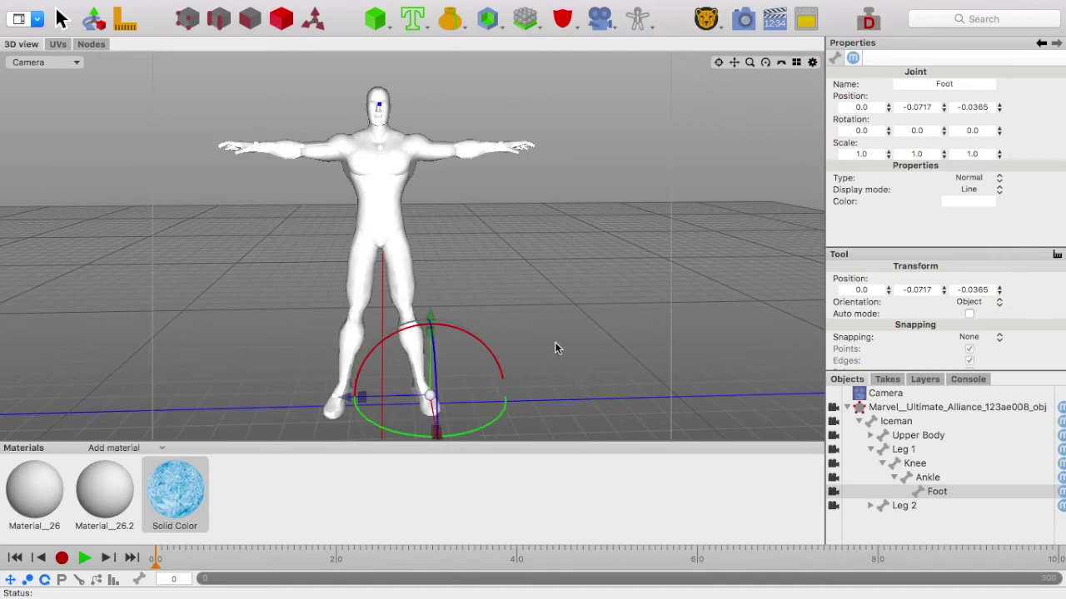
pyautogui.click(602, 353)
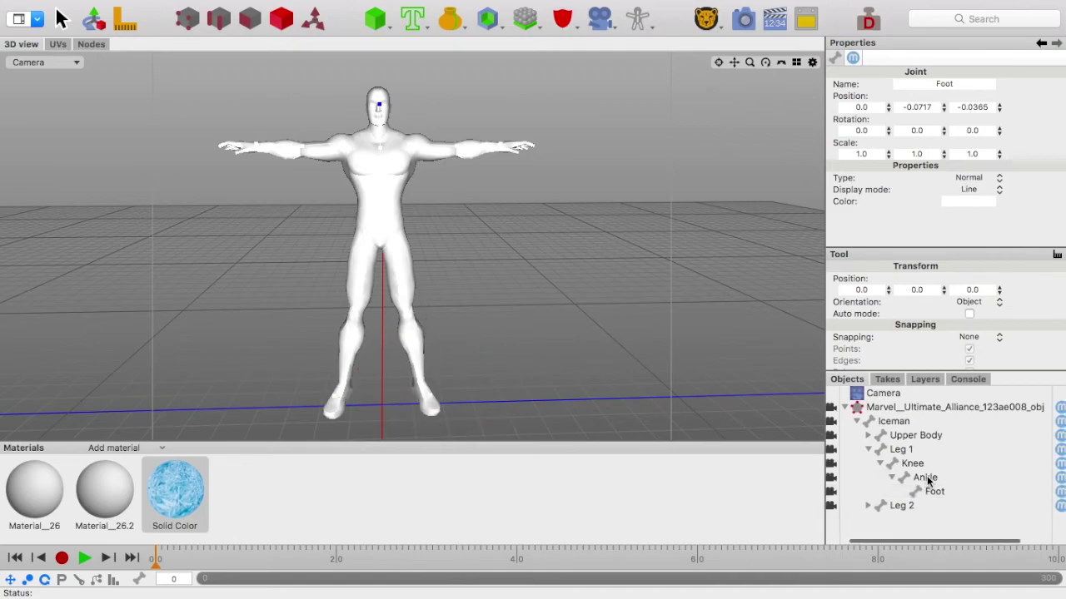
# - Collapse Leg 1's chain and expand Leg 2 down to Joint.17
pyautogui.click(893, 477)
pyautogui.click(879, 464)
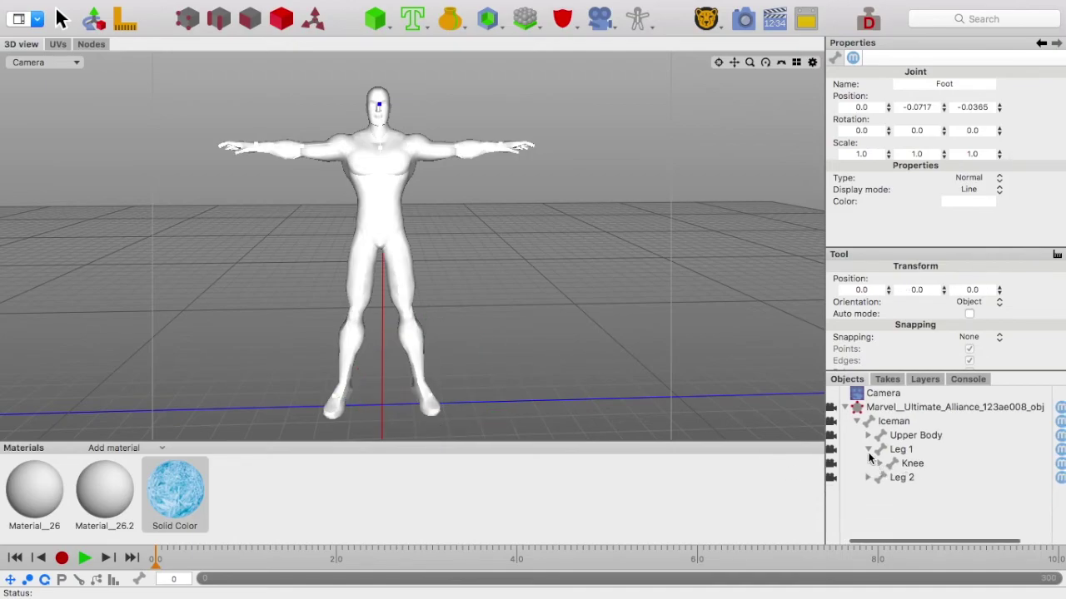
pyautogui.click(868, 449)
pyautogui.click(867, 463)
pyautogui.click(879, 477)
pyautogui.click(891, 491)
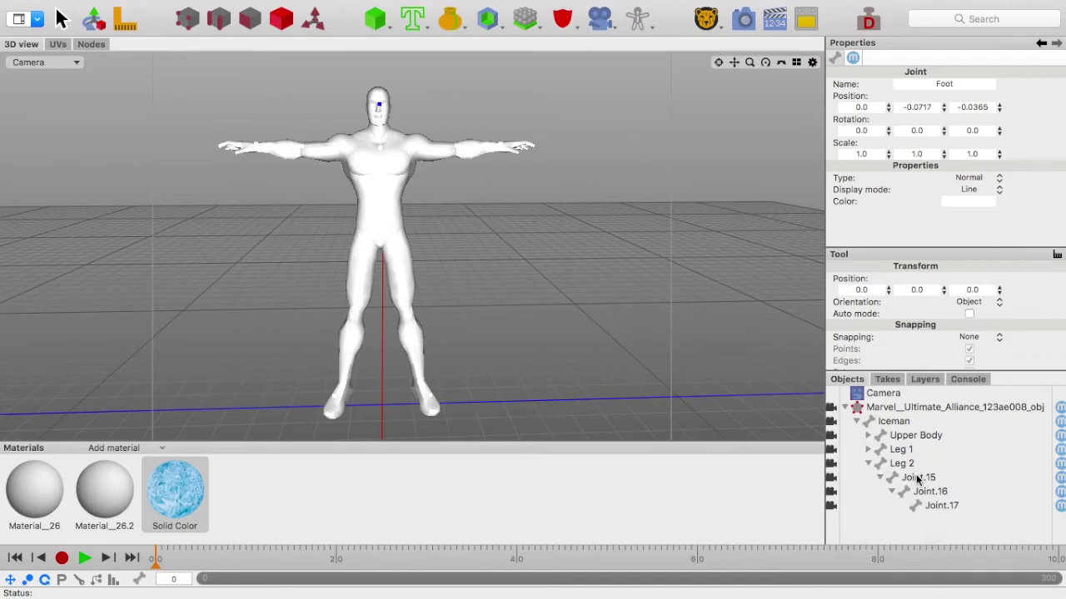
pyautogui.click(919, 479)
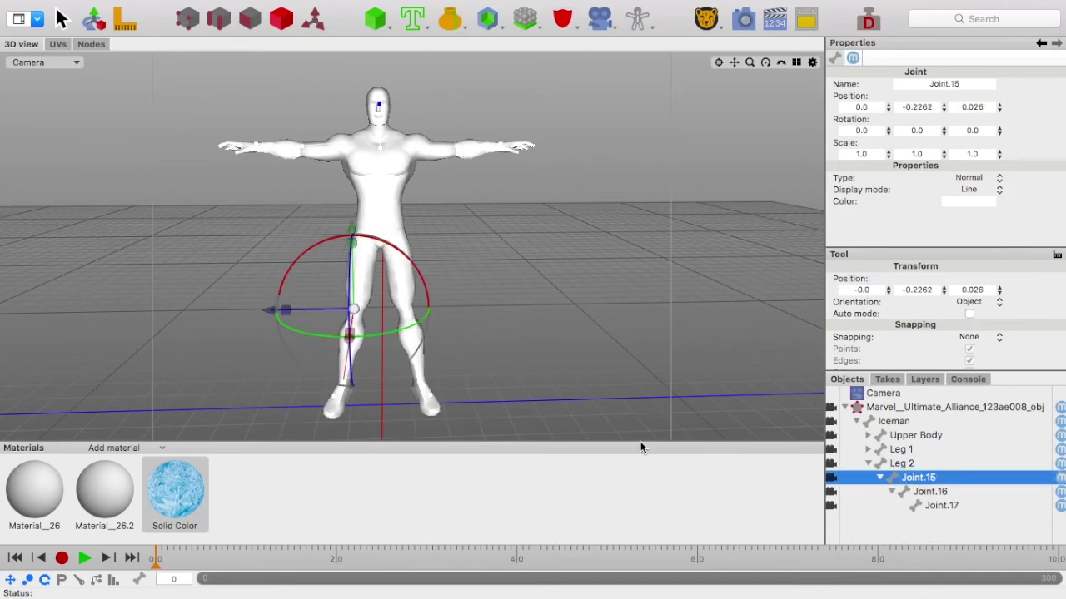
# - Rename Joint.15, Joint.16 and Joint.17 to Knee, Ankle and Foot, then collapse the branch
pyautogui.doubleClick(924, 477)
pyautogui.write('K')
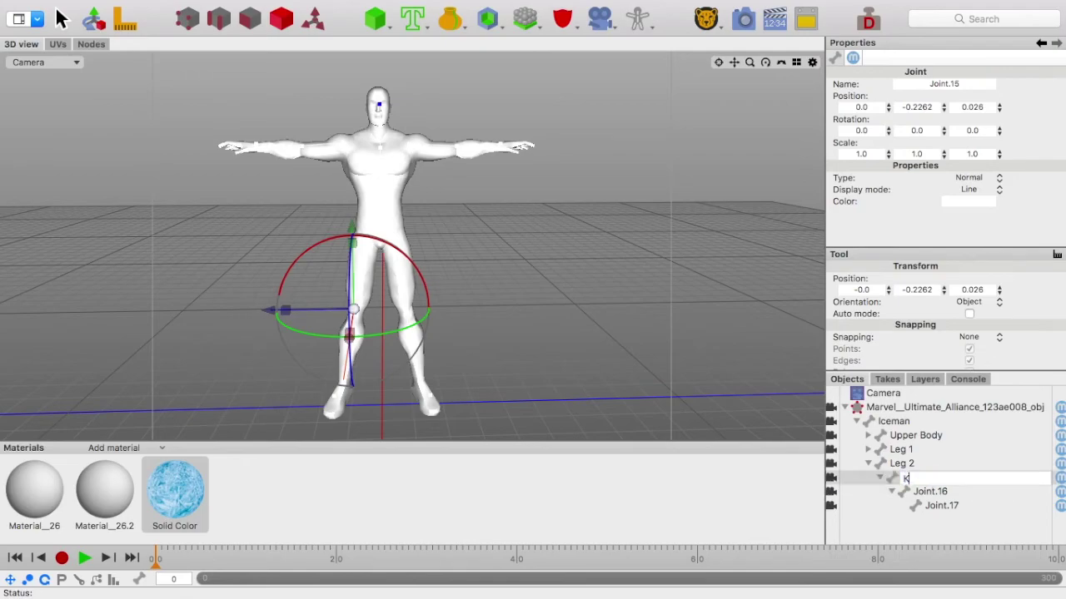
pyautogui.write('nee')
pyautogui.click(928, 491)
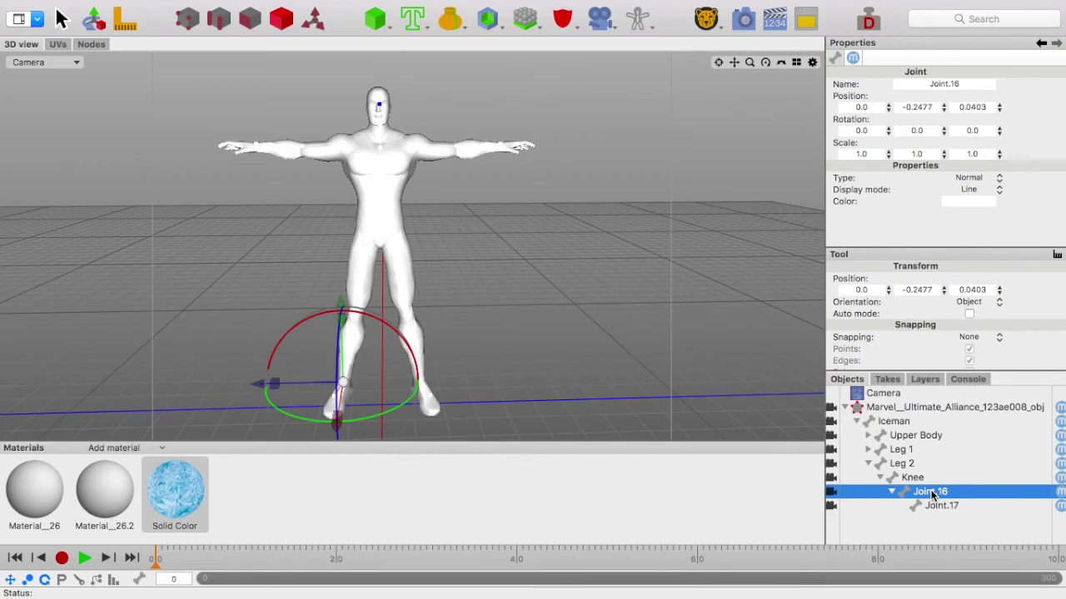
pyautogui.doubleClick(931, 493)
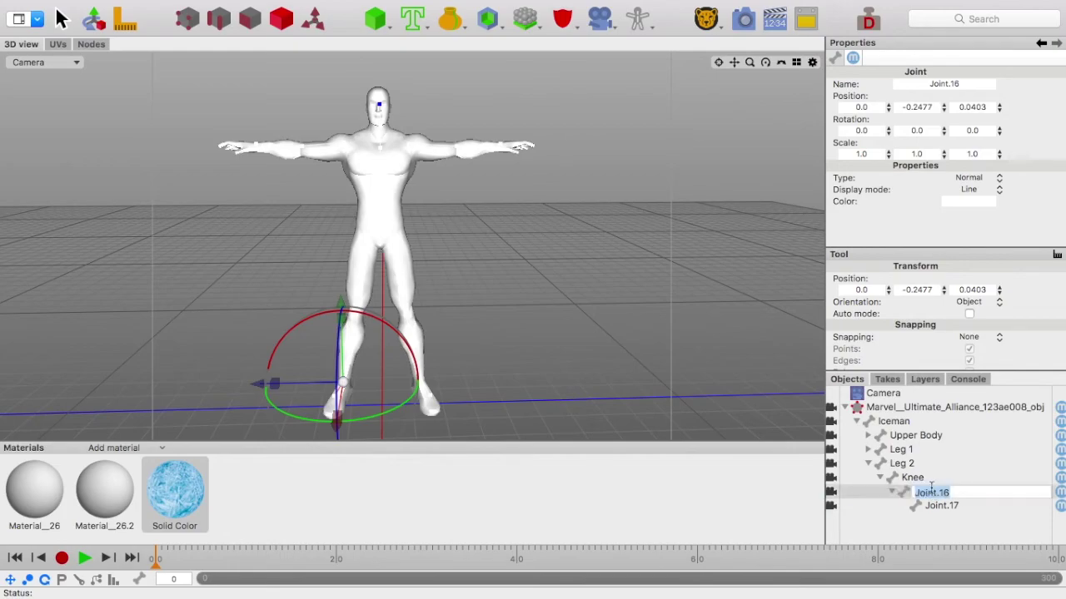
pyautogui.write('Ankle')
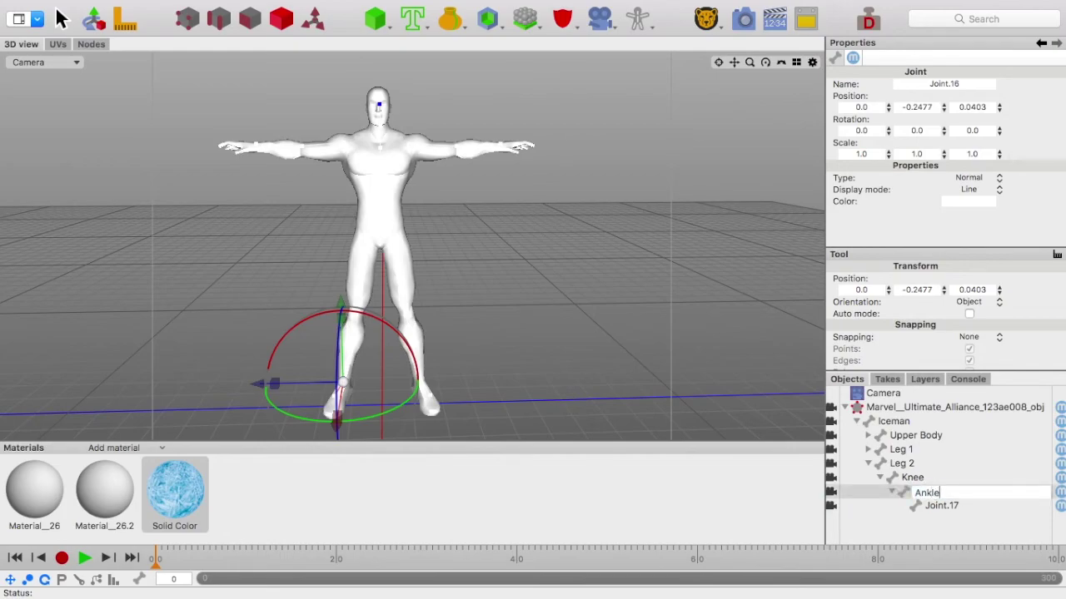
pyautogui.doubleClick(937, 505)
pyautogui.write('F')
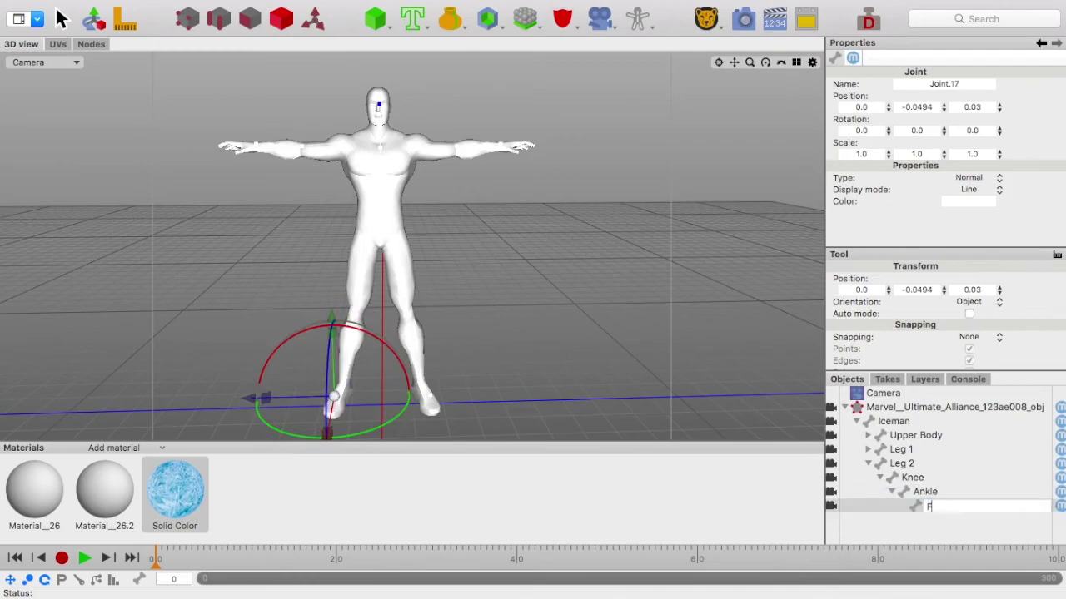
pyautogui.write('ron')
pyautogui.press('BackSpace')
pyautogui.press('BackSpace')
pyautogui.press('BackSpace')
pyautogui.write('oot')
pyautogui.click(958, 477)
pyautogui.click(891, 492)
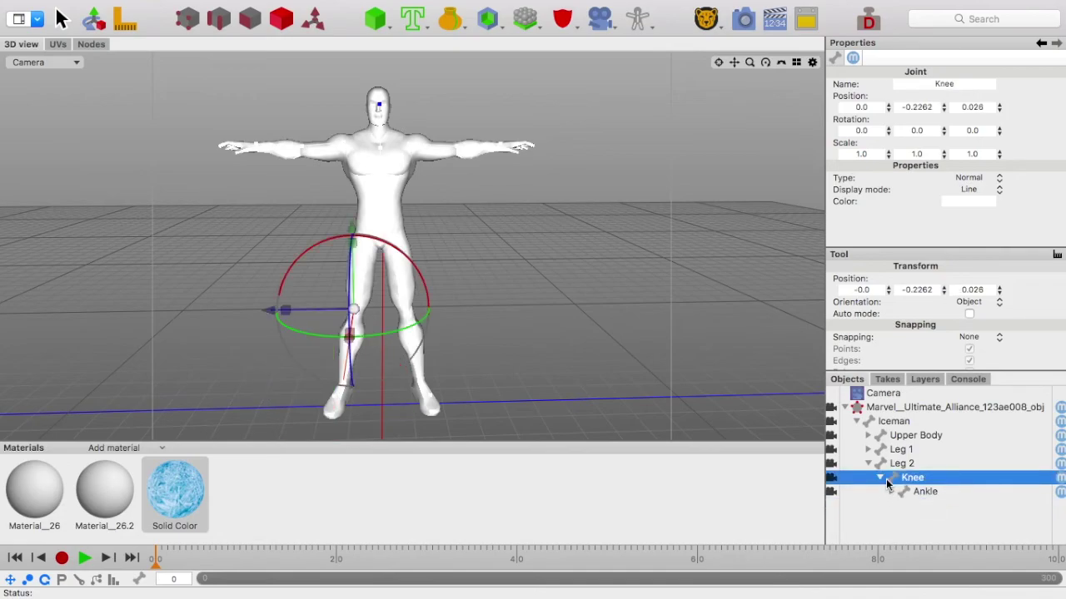
pyautogui.click(880, 477)
# - Collapse the joint hierarchy, select the Marvel mesh, and render with Cmd+R
pyautogui.click(868, 463)
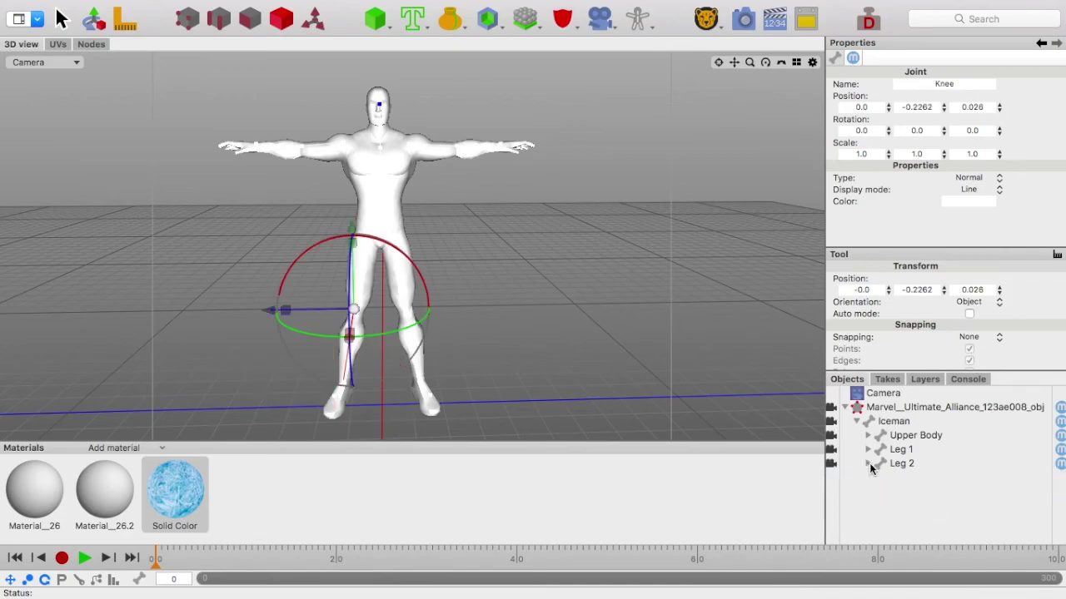
pyautogui.click(856, 421)
pyautogui.click(844, 407)
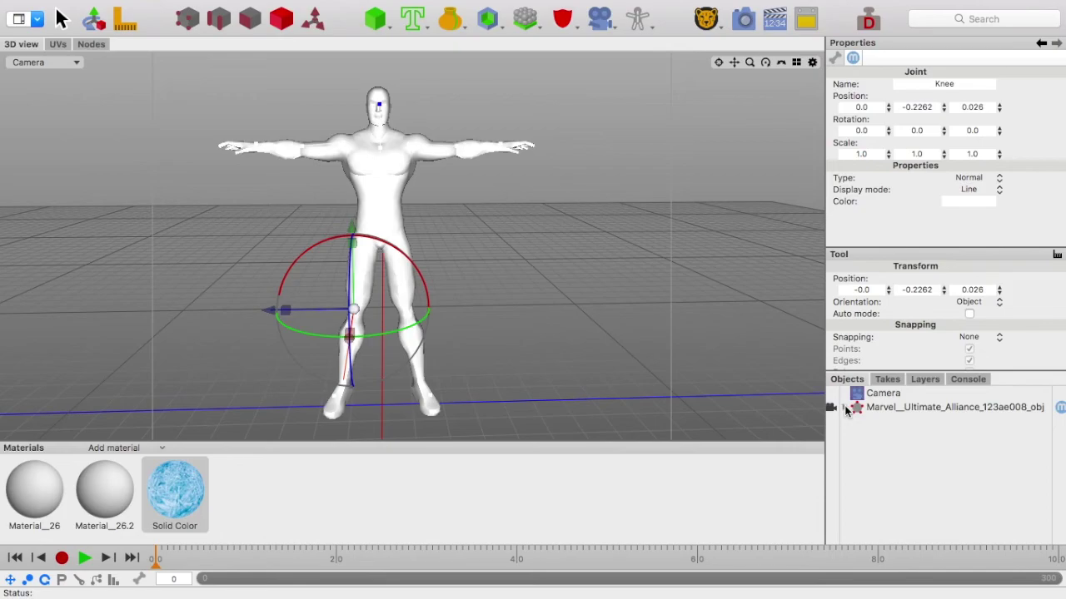
pyautogui.click(903, 407)
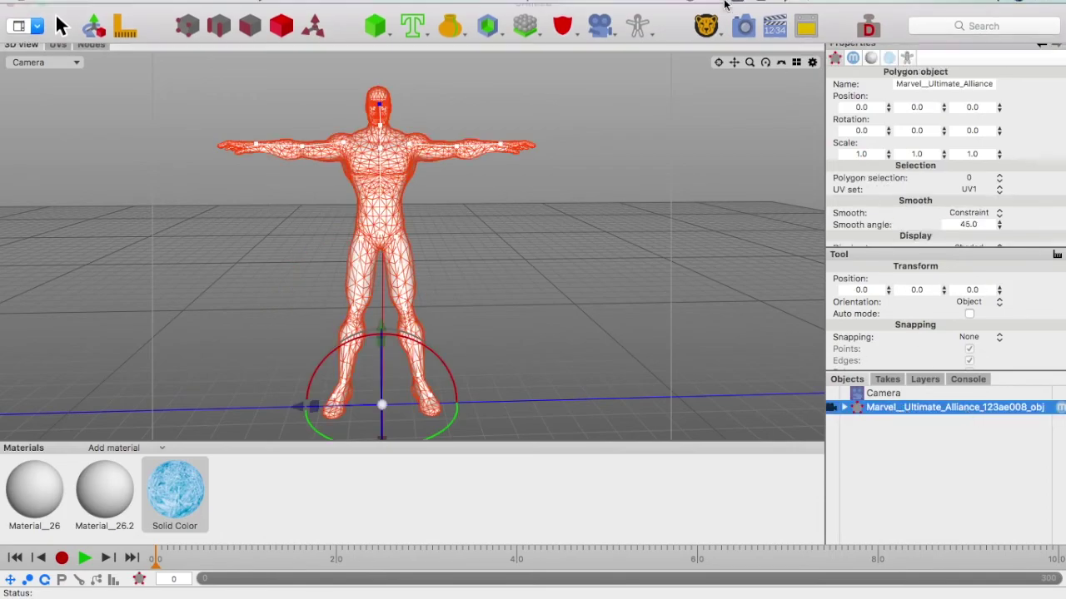
pyautogui.press('super+r')
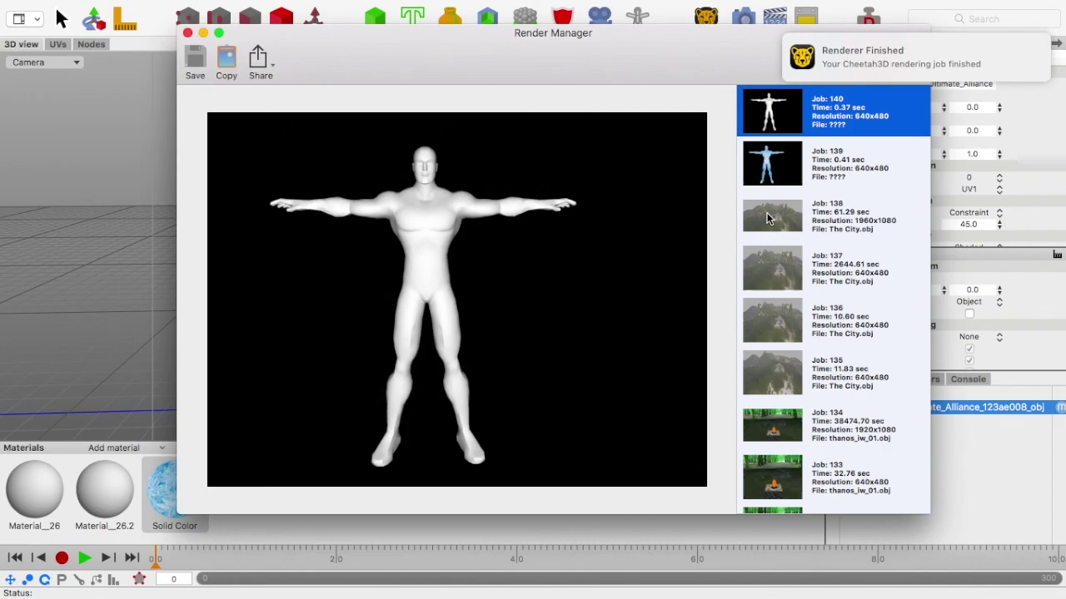
# - Compare the new white render with blue ice Job 139, then close Render Manager
pyautogui.click(824, 179)
pyautogui.press('Up')
pyautogui.press('Down')
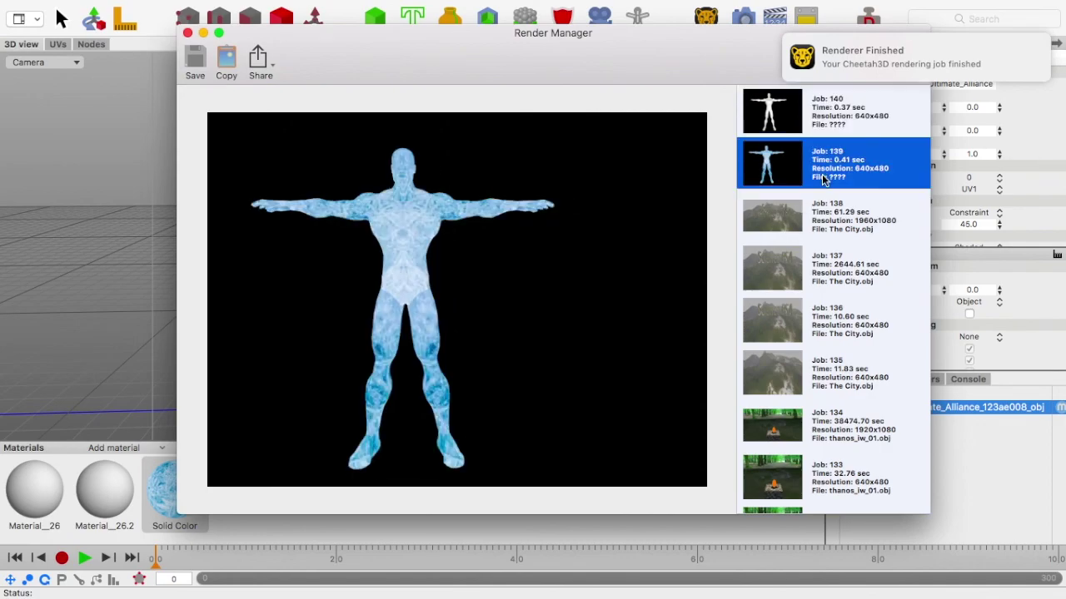
pyautogui.press('Up')
pyautogui.press('Down')
pyautogui.press('Up')
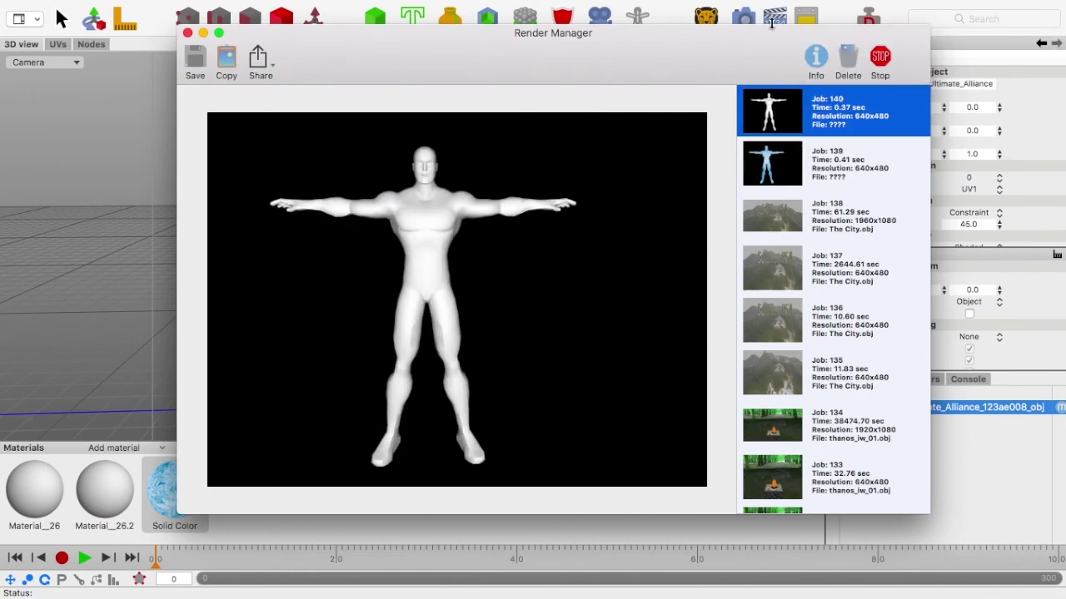
pyautogui.click(188, 33)
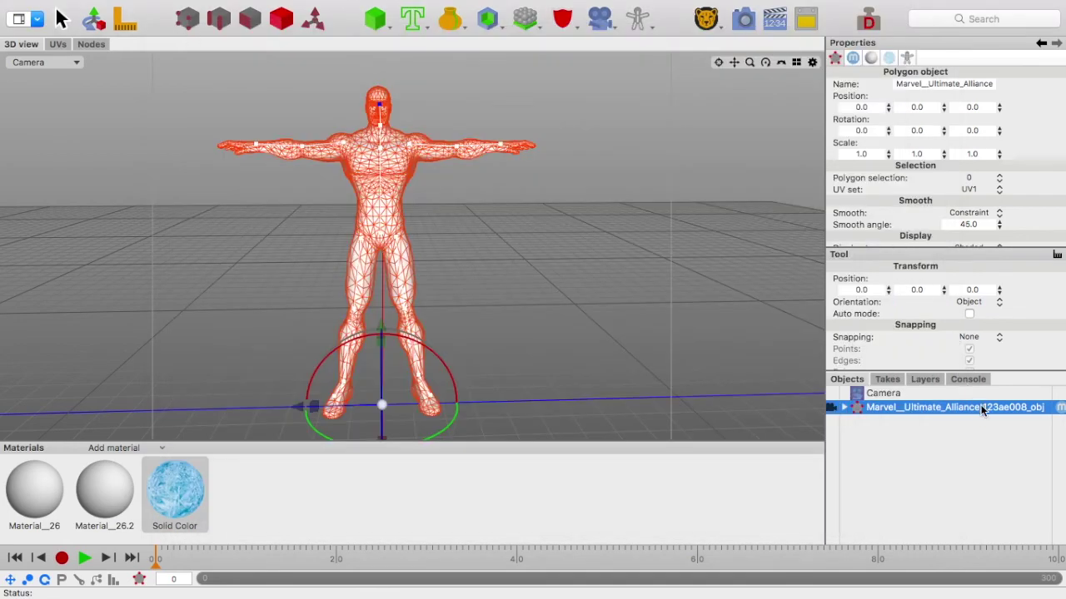
# - Turn on Tag On/Off for the figure's Solid Color material tag in Properties
pyautogui.hscroll(5, 980, 410)
pyautogui.click(1027, 408)
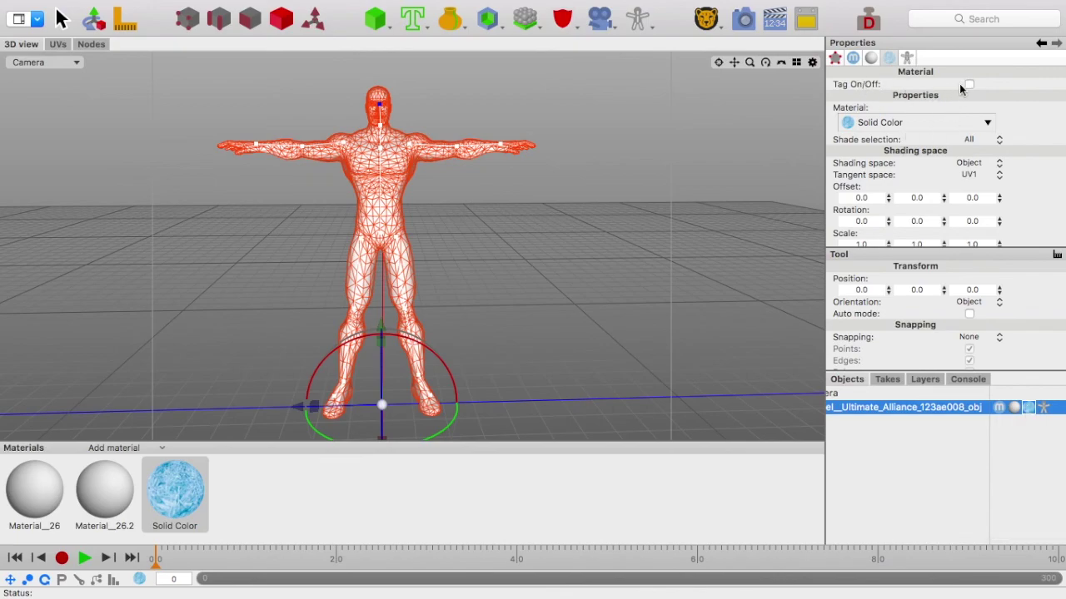
pyautogui.click(454, 226)
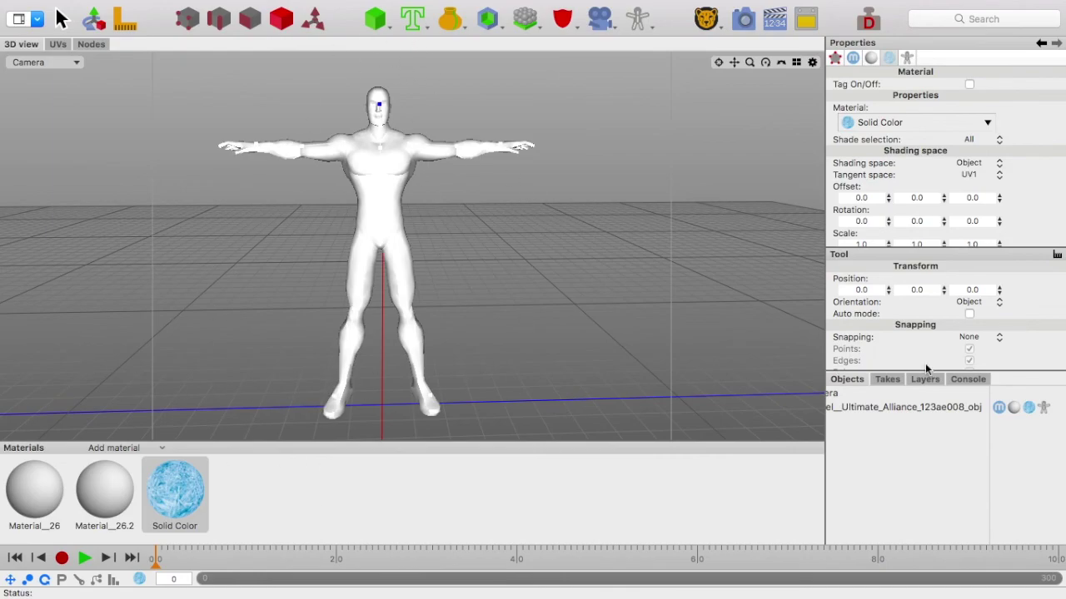
pyautogui.click(1043, 409)
pyautogui.click(1043, 408)
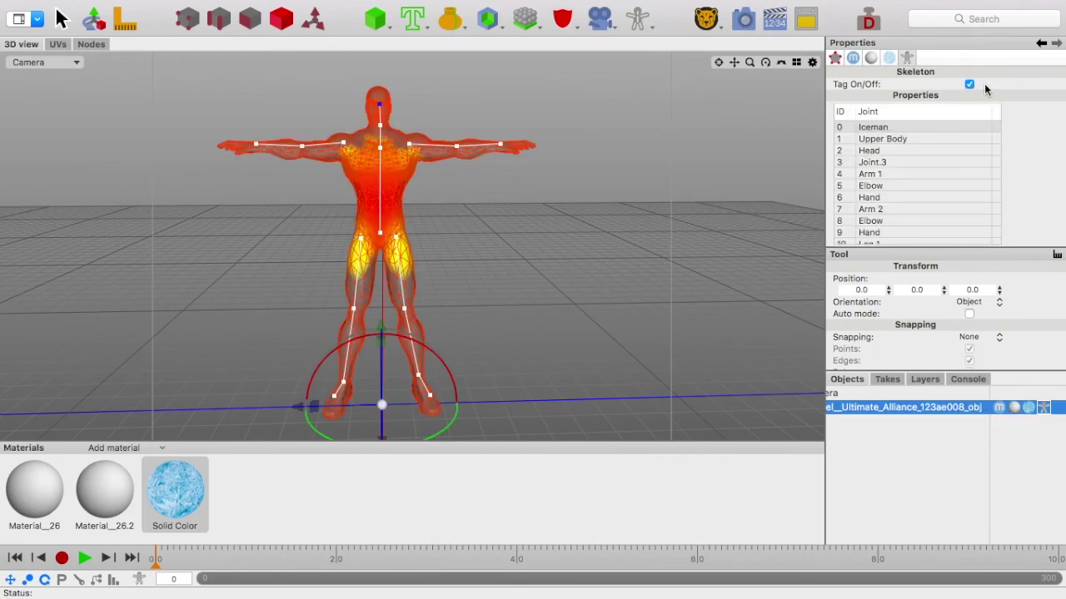
pyautogui.click(1028, 408)
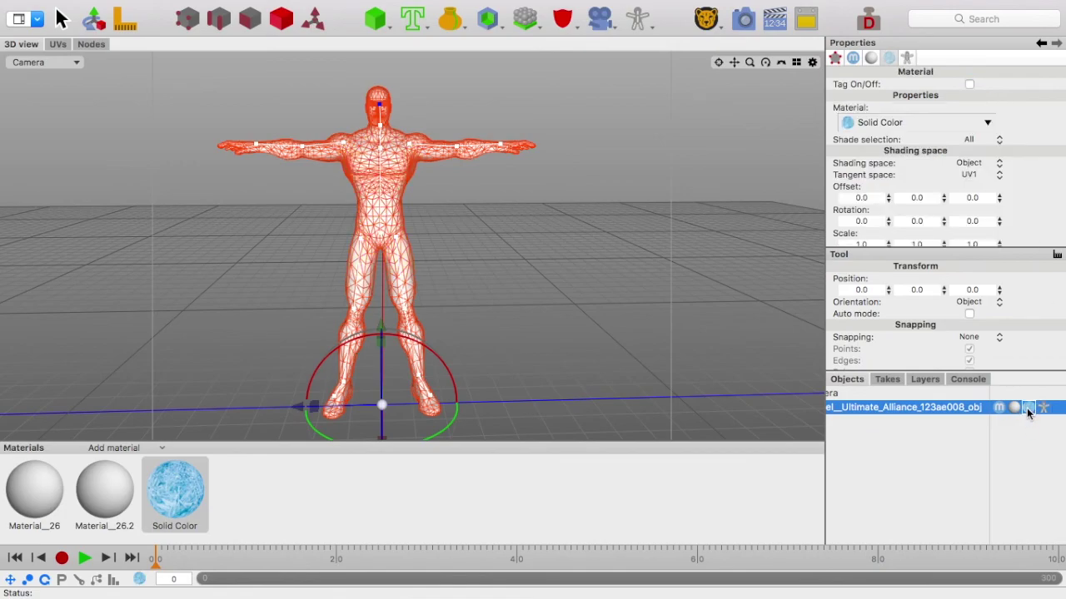
pyautogui.click(1047, 408)
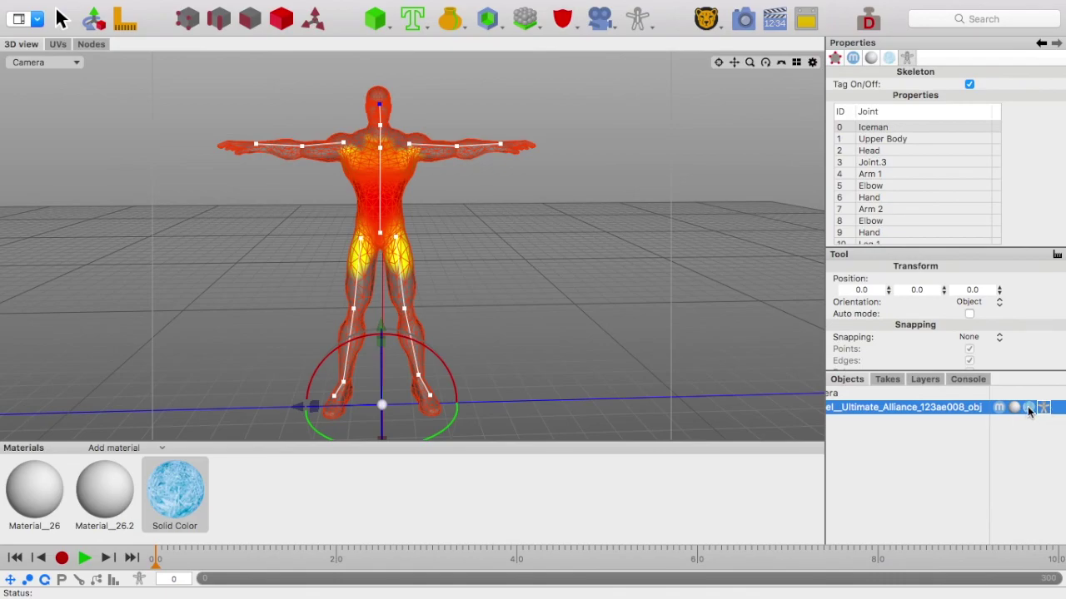
pyautogui.click(1028, 408)
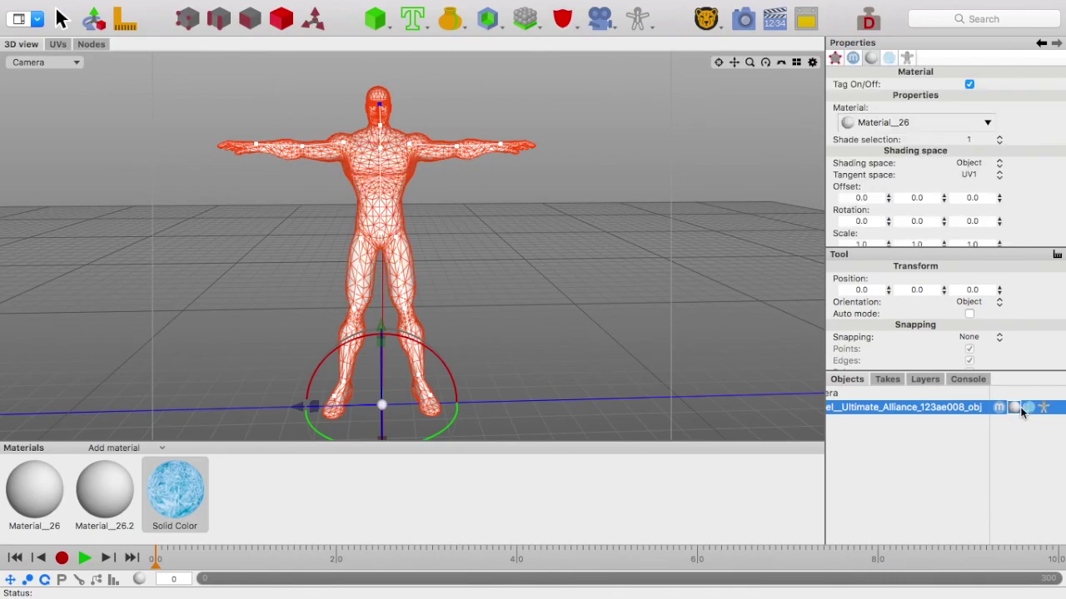
pyautogui.click(970, 84)
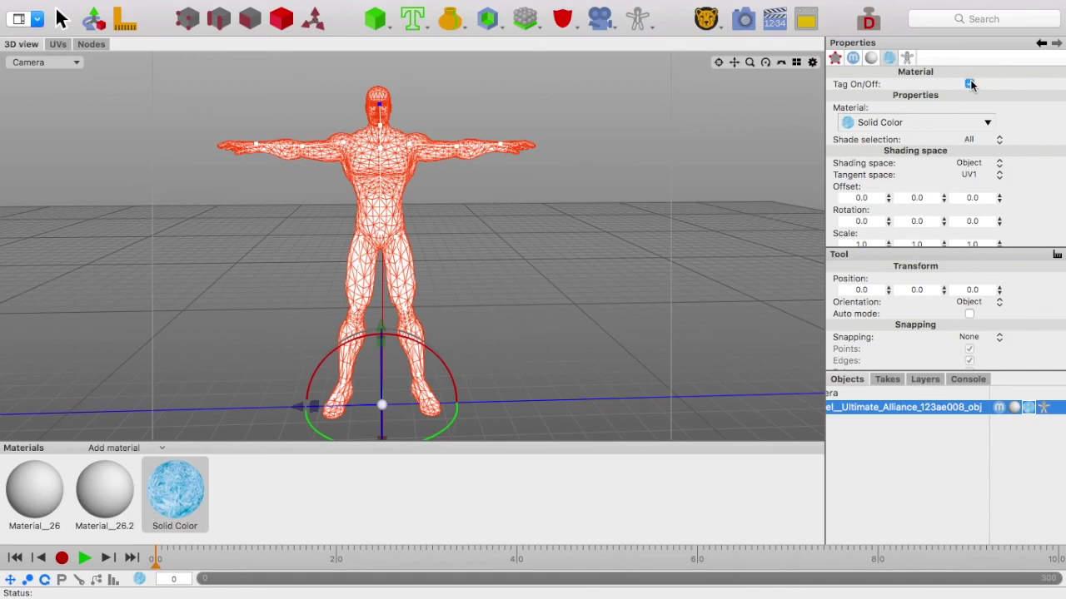
pyautogui.click(970, 84)
# - Render as Job 141 in blue ice, compare it with Job 140, then close Render Manager
pyautogui.click(627, 241)
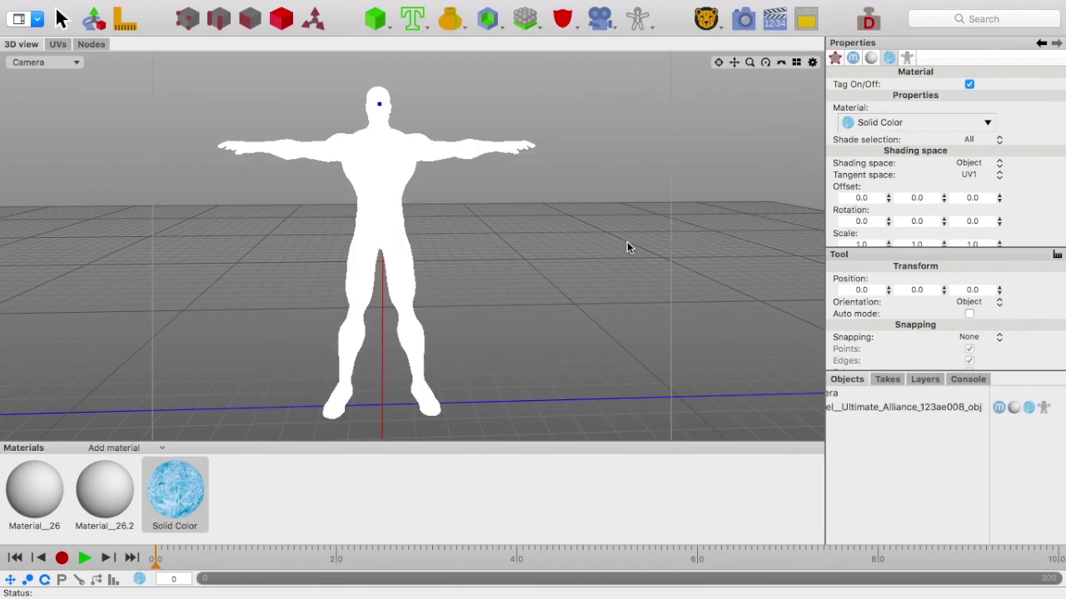
pyautogui.click(747, 18)
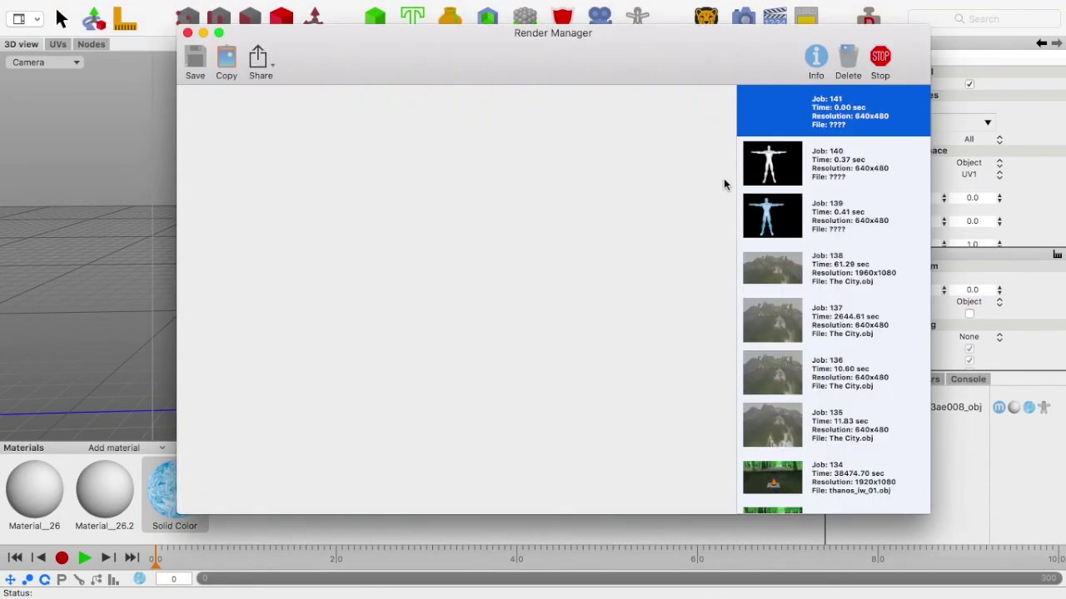
pyautogui.click(820, 164)
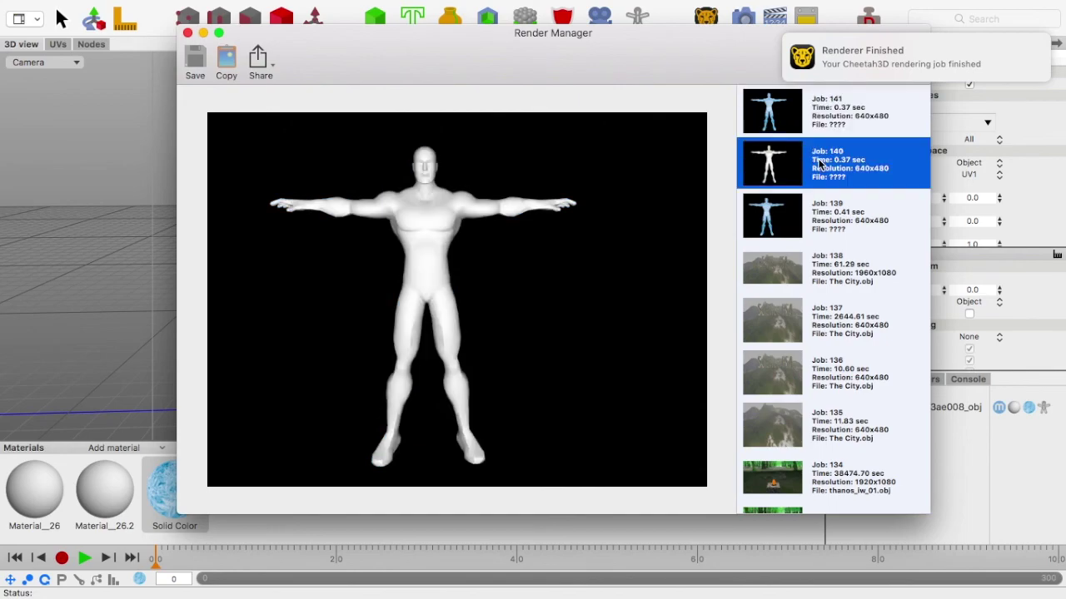
pyautogui.press('Up')
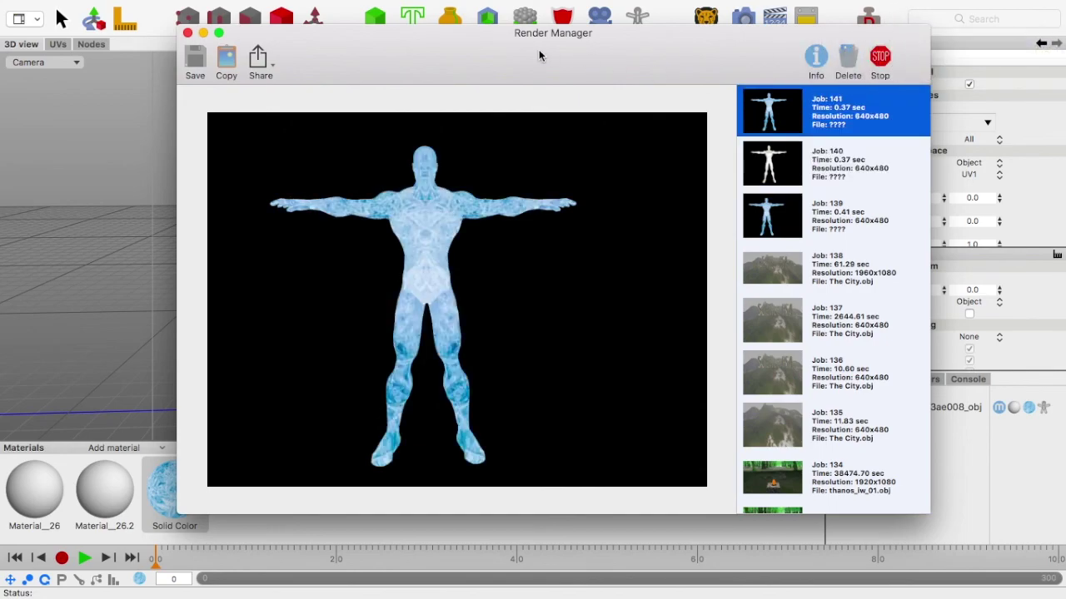
pyautogui.click(187, 34)
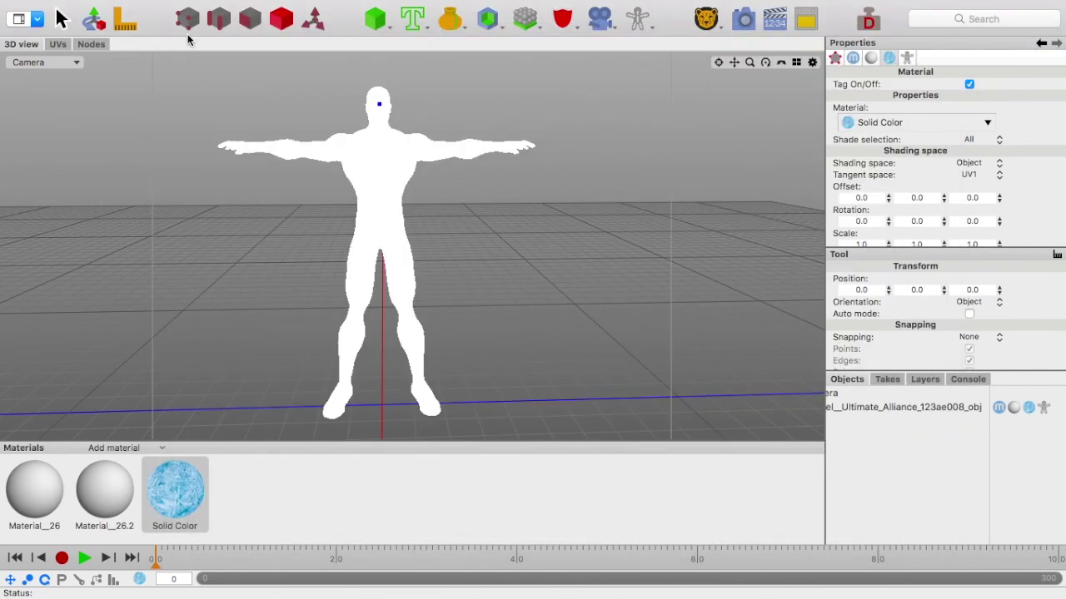